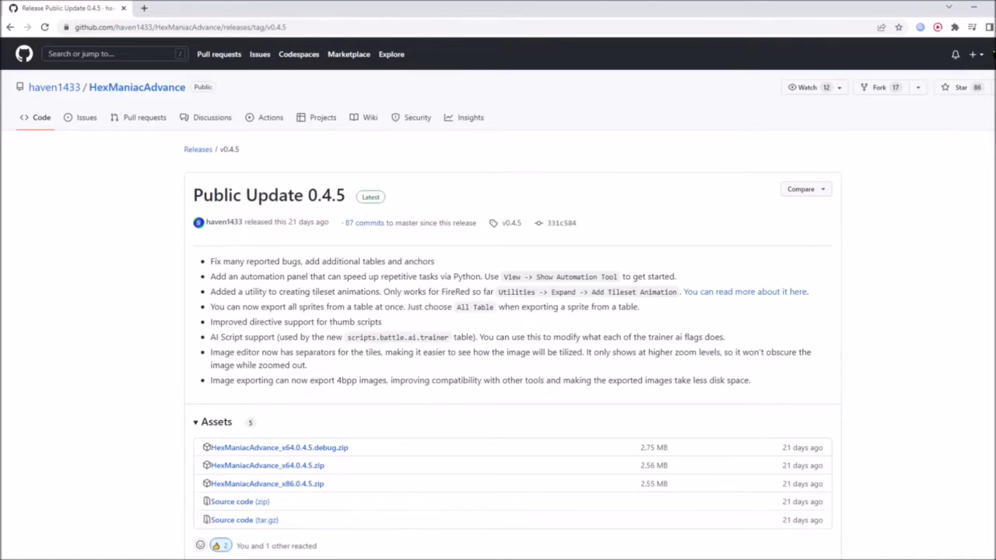
Look over the HexManiacAdvance 0.4.5 release assets and the .NET 6.0 Desktop Runtime installers for Windows
scroll(498, 312, down, 2)
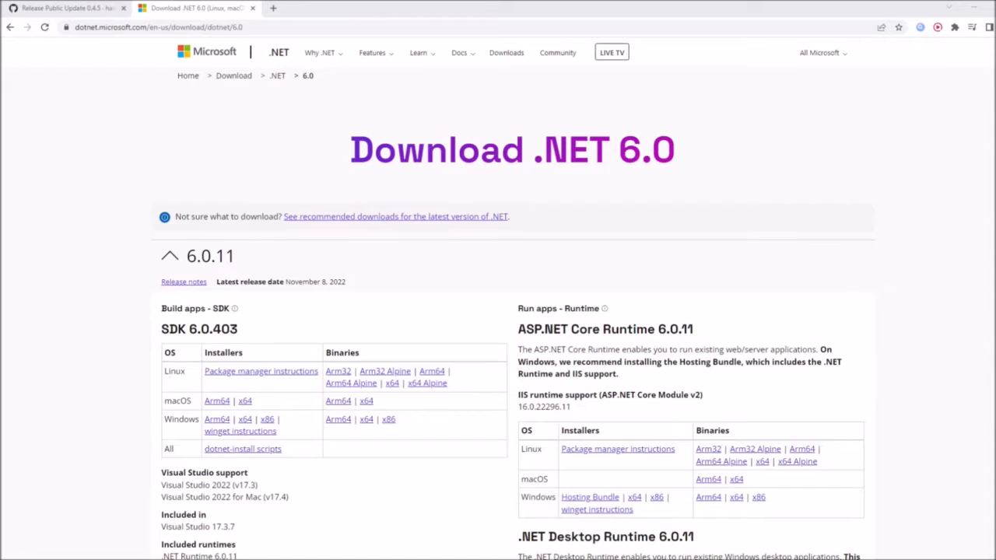
scroll(512, 298, down, 3)
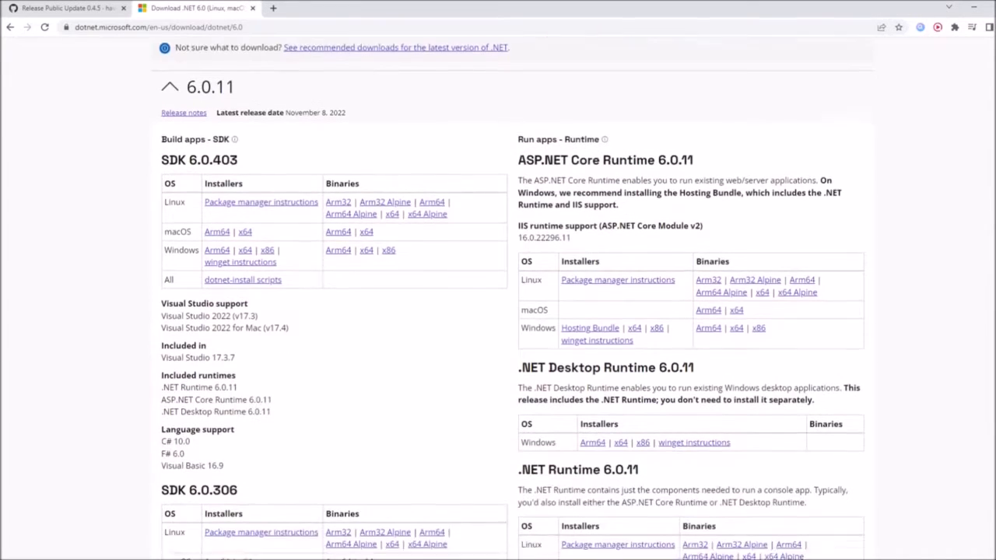
scroll(512, 298, down, 1)
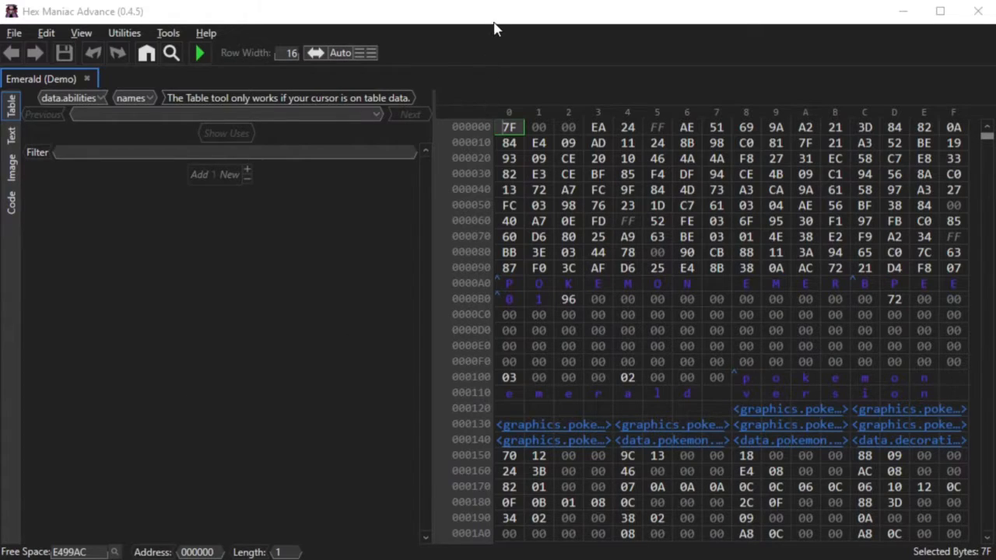
In Hex Maniac Advance, search for "moves.tms" and open the data.pokemon.moves.tms table
click(493, 24)
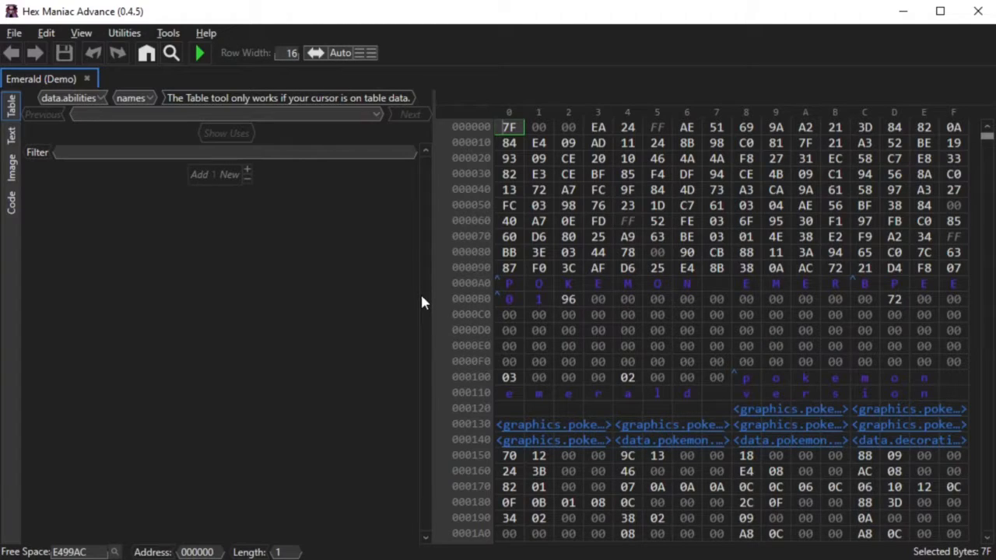
click(46, 35)
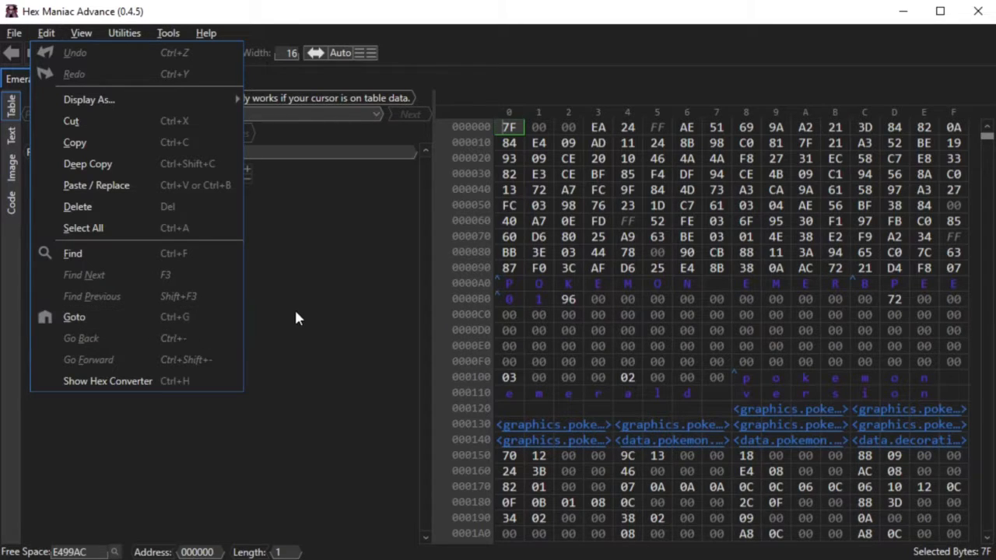
key(Escape)
click(147, 52)
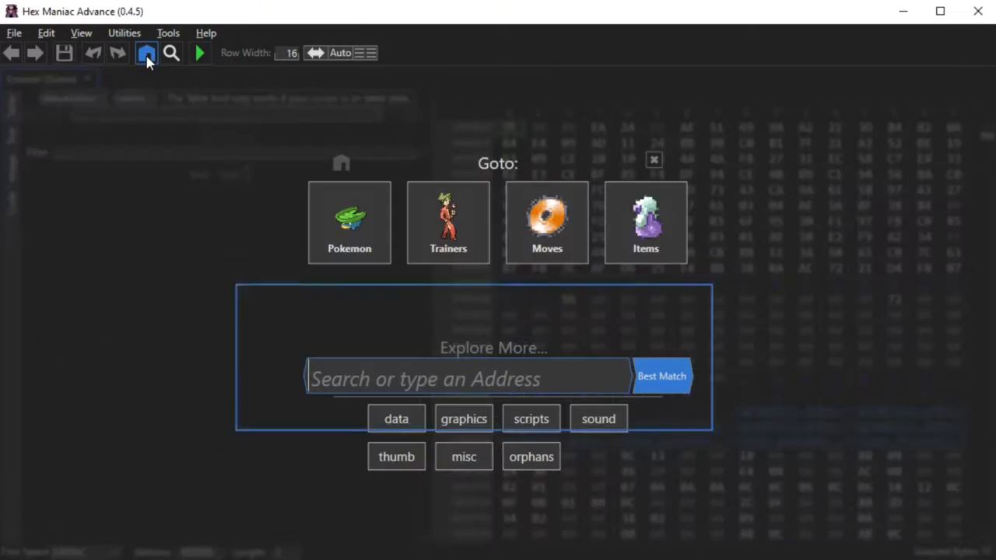
text(mov)
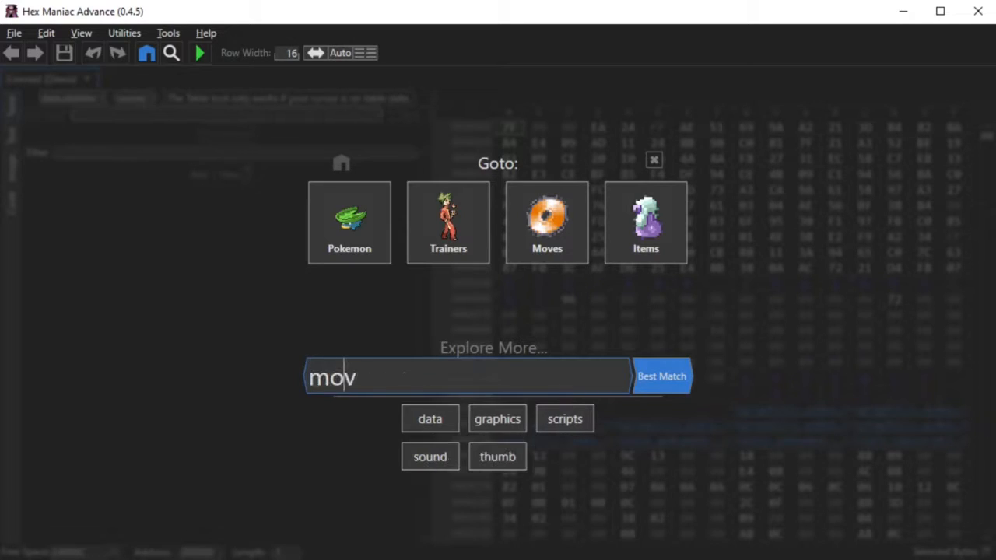
text(es tms)
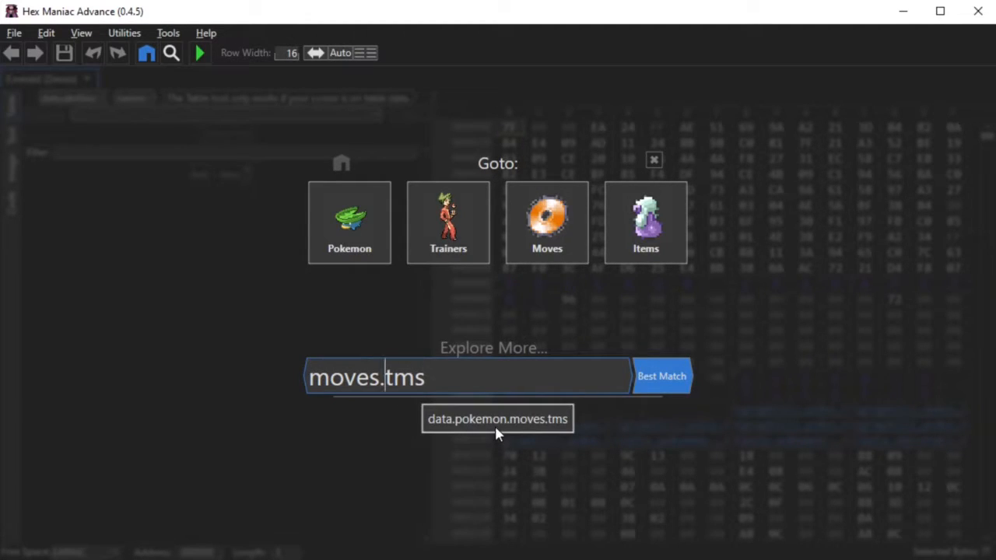
mouse_move(495, 426)
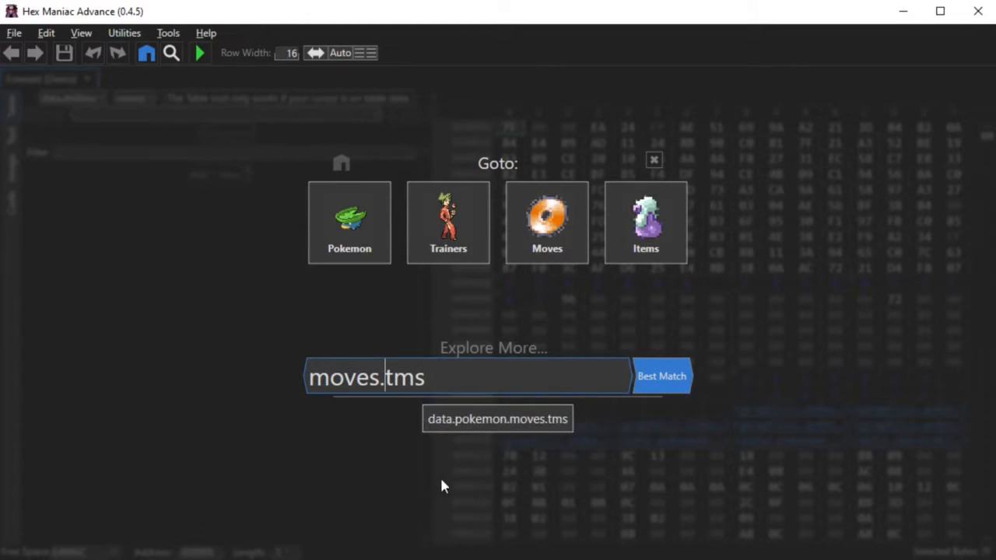
click(475, 424)
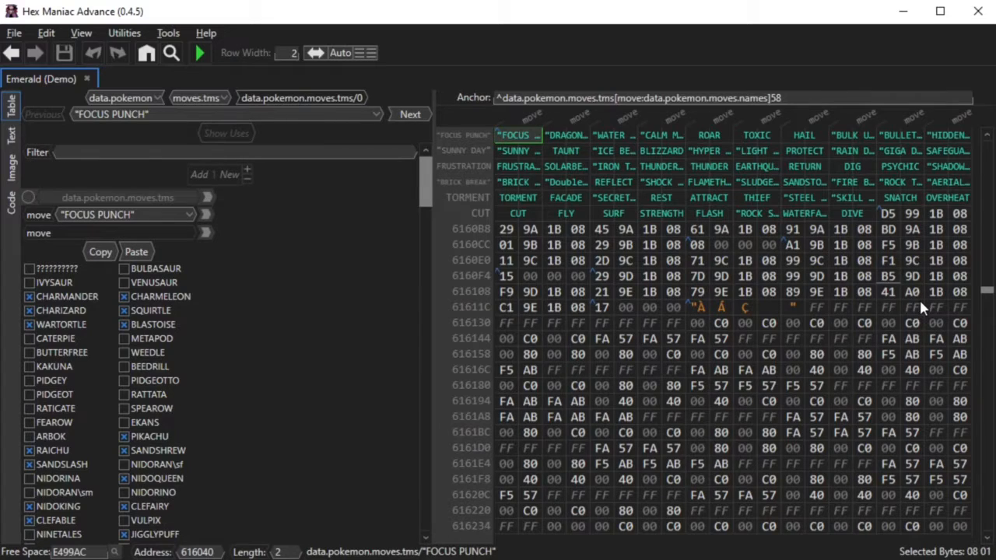
Inspect Pokémon compatibility for several TM moves, including SECRET POWER and Double Team
click(517, 166)
click(615, 198)
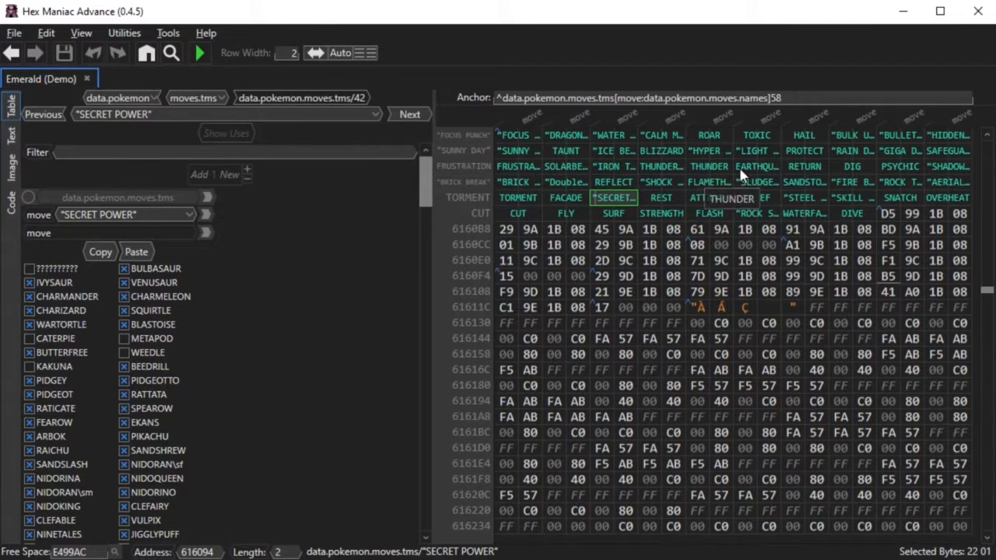
click(566, 182)
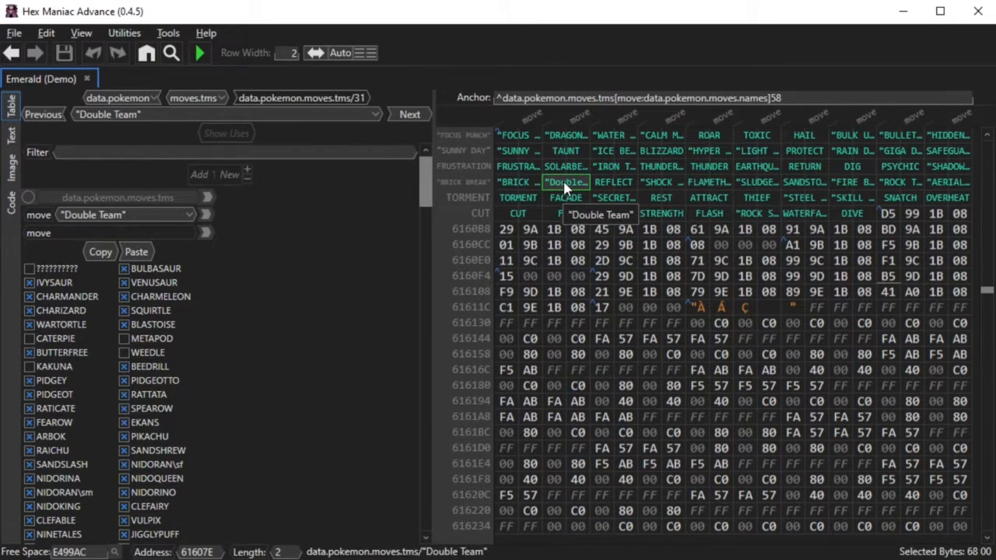
Replace the WATER PULSE TM move with WATER SPOUT and select that entry
click(613, 136)
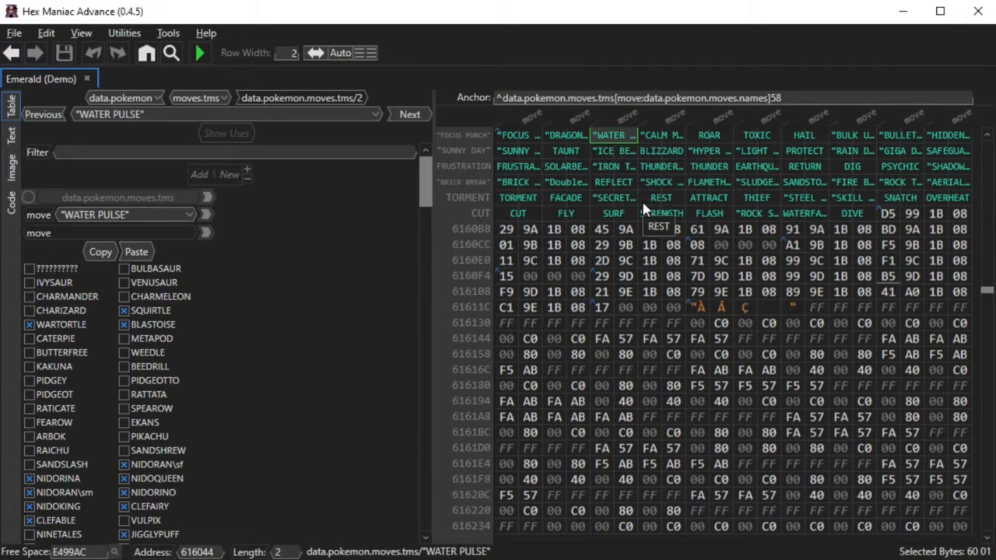
text(waters)
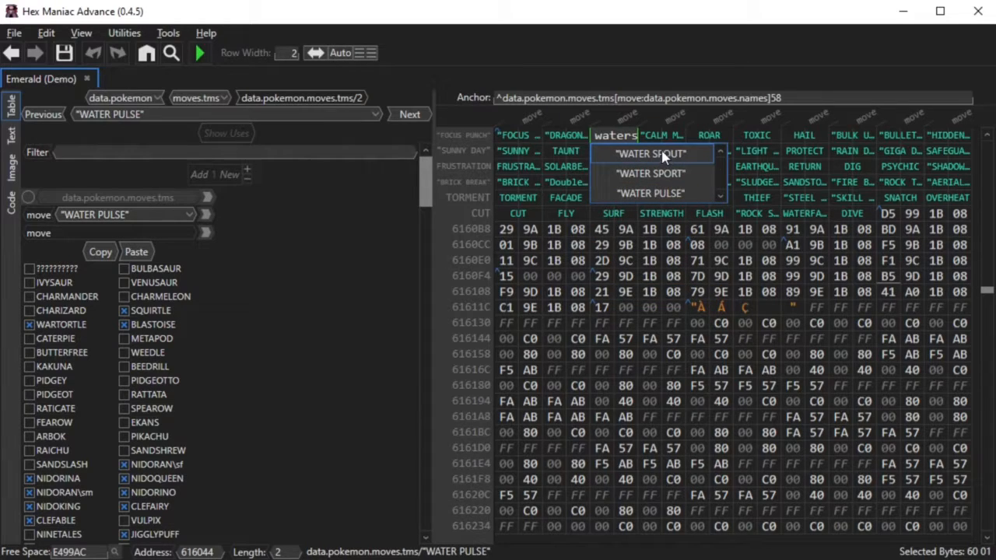
click(719, 154)
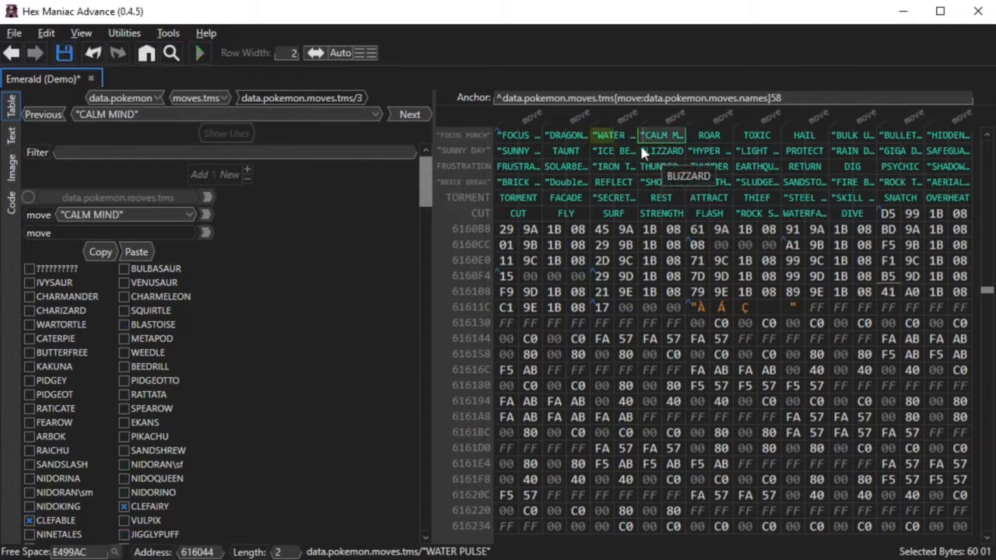
click(619, 138)
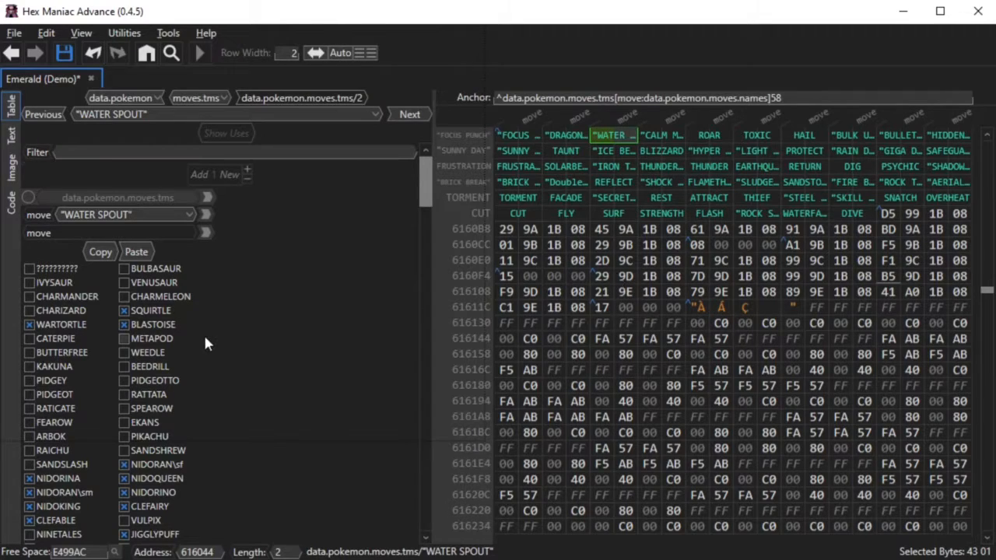
Remove WIGGLYTUFF and JIGGLYPUFF from the Pokémon that can learn WATER SPOUT
scroll(210, 330, down, 2)
drag(430, 200, 402, 205)
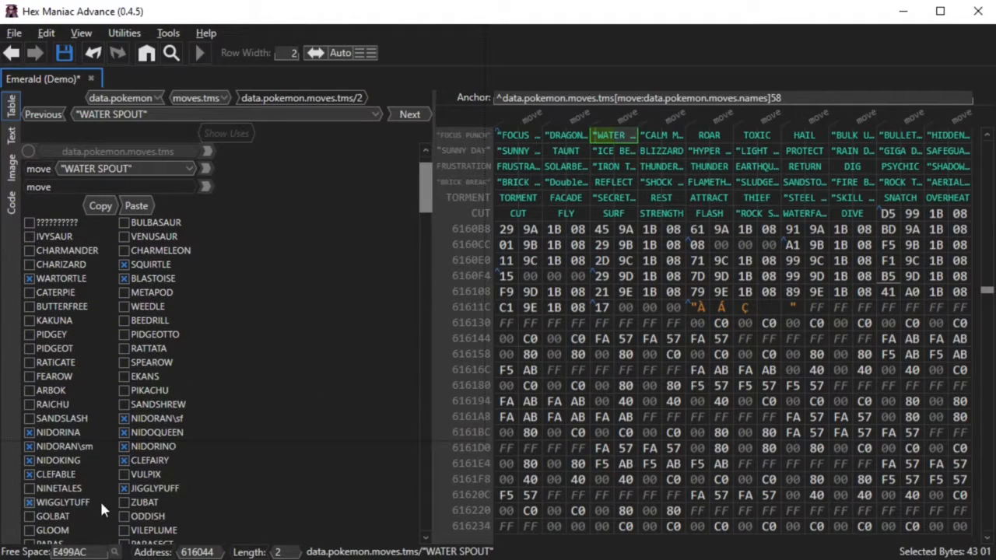
scroll(108, 502, down, 3)
click(56, 382)
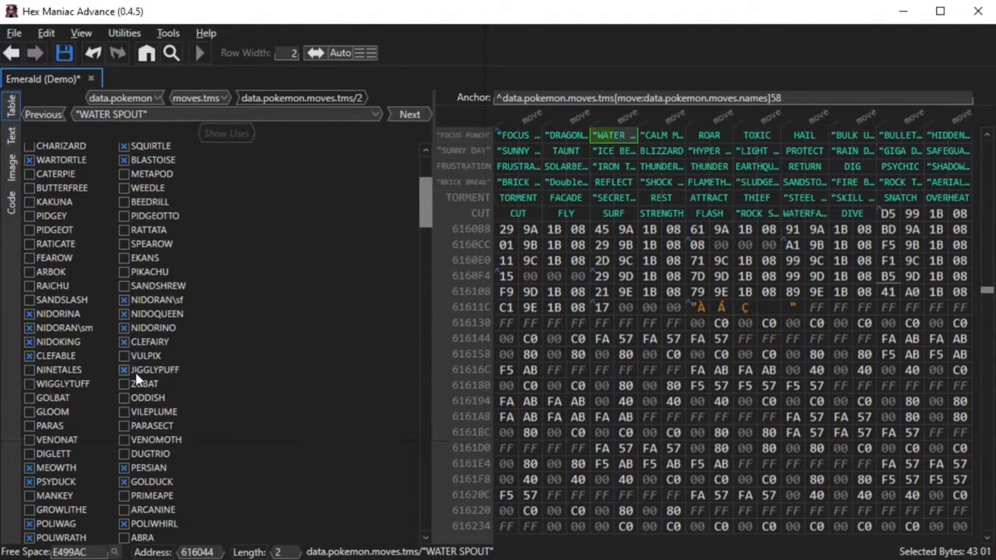
click(124, 370)
Remove SLAKING, SLAKOTH and VIGOROTH from the Pokémon that can learn WATER SPOUT
scroll(112, 351, down, 9)
scroll(107, 266, down, 20)
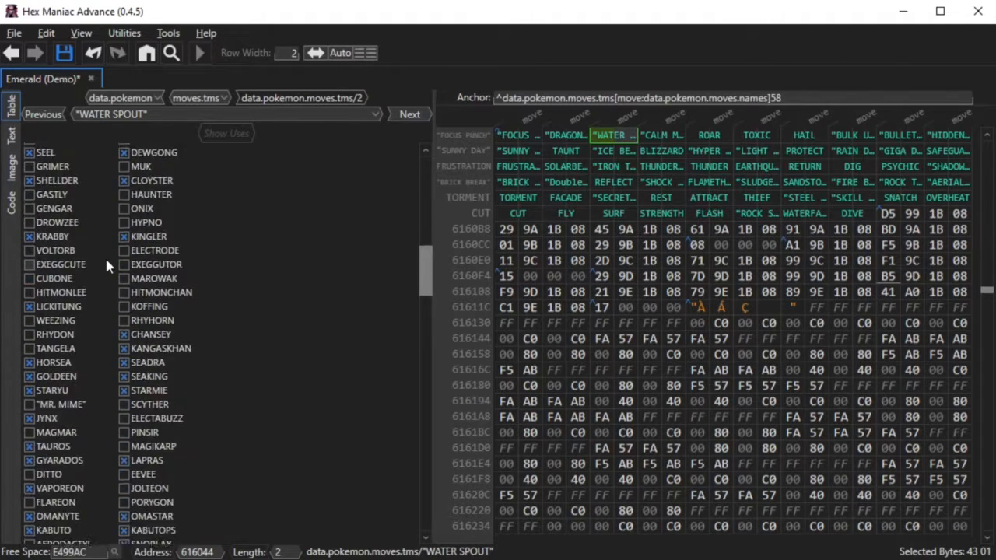
scroll(106, 266, down, 19)
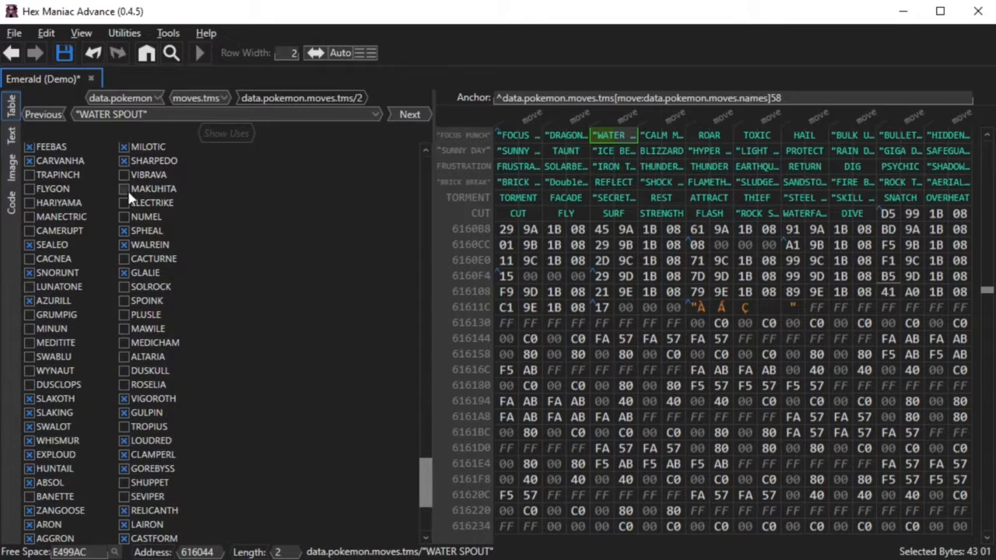
click(51, 412)
click(99, 398)
click(126, 398)
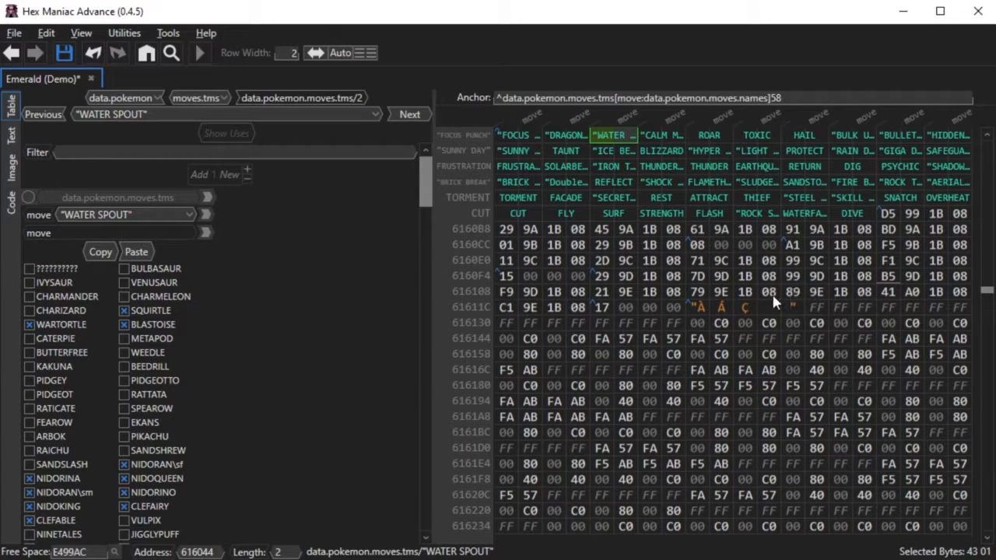
Review the HM moves from CUT to DIVE and the last TM move, OVERHEAT, in the table
drag(527, 217, 853, 215)
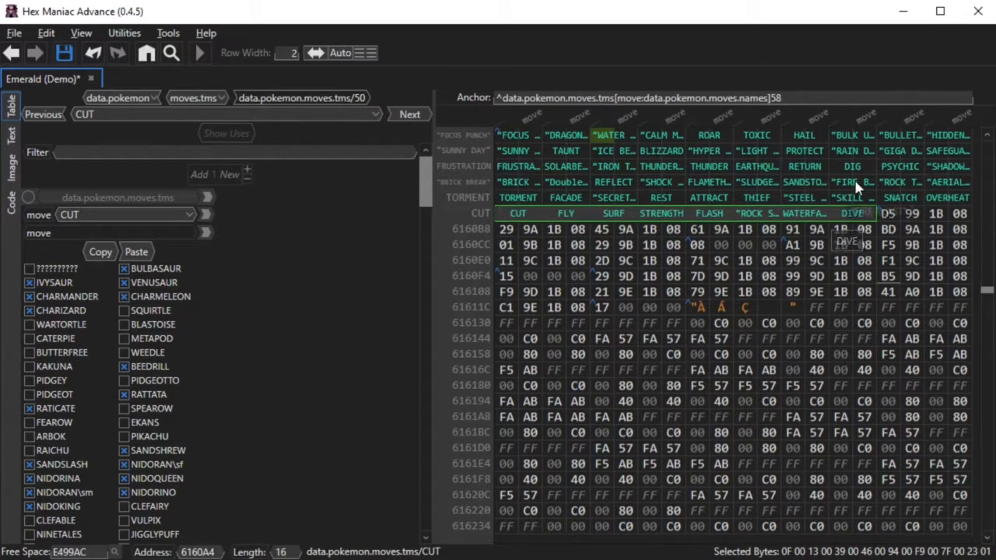
click(939, 201)
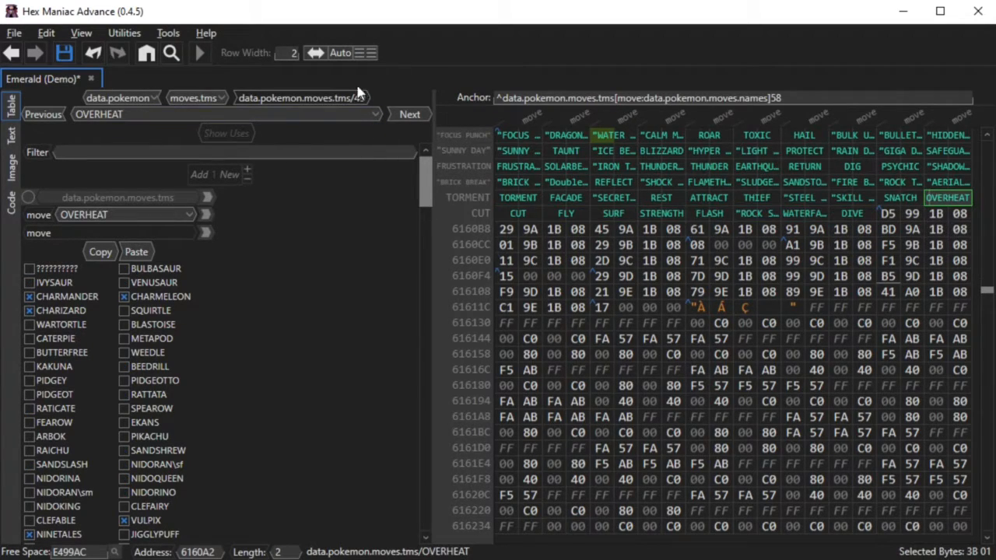
click(517, 218)
click(788, 213)
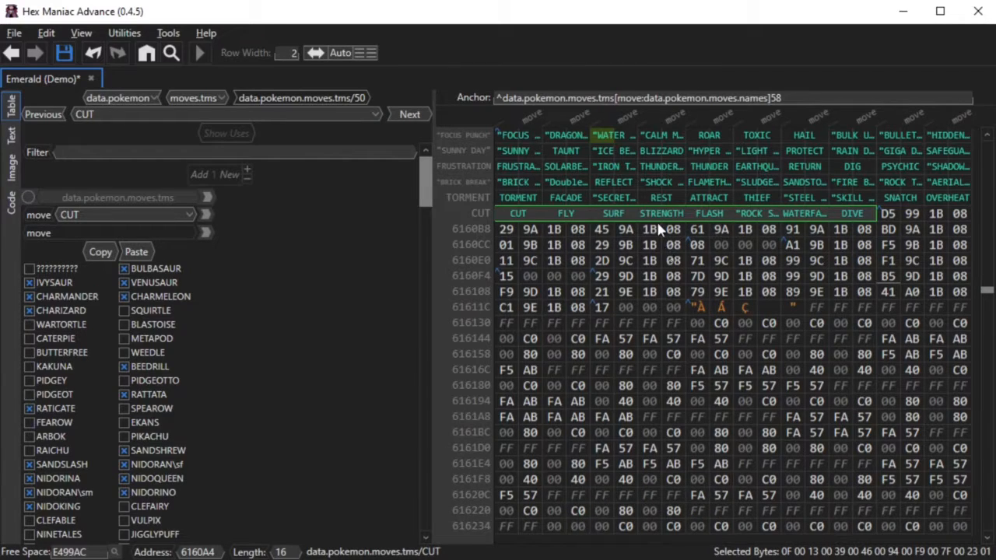
Replace the ROCK SMASH HM move with SUPERPOWER and save the ROM
click(752, 218)
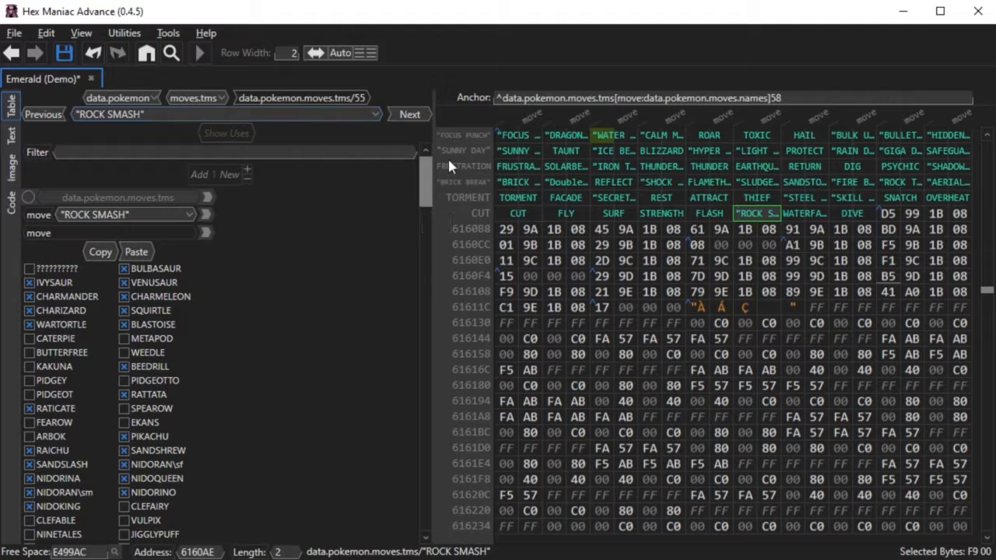
double_click(744, 216)
text(superpower)
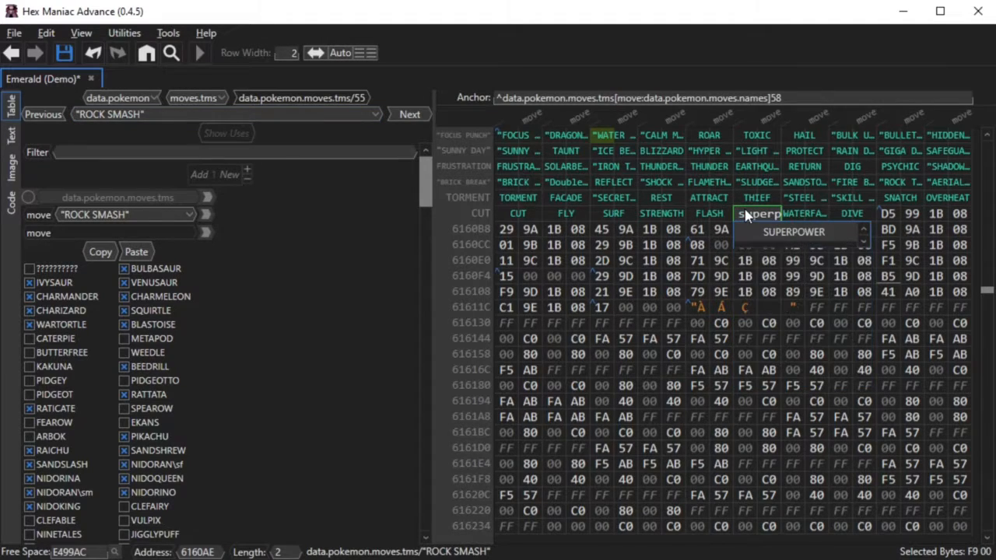
key(Return)
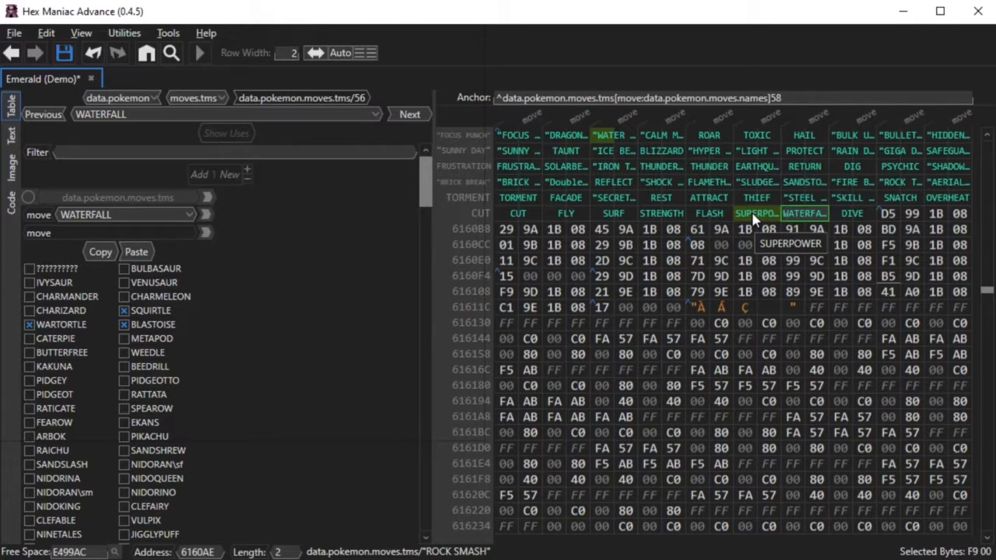
click(751, 211)
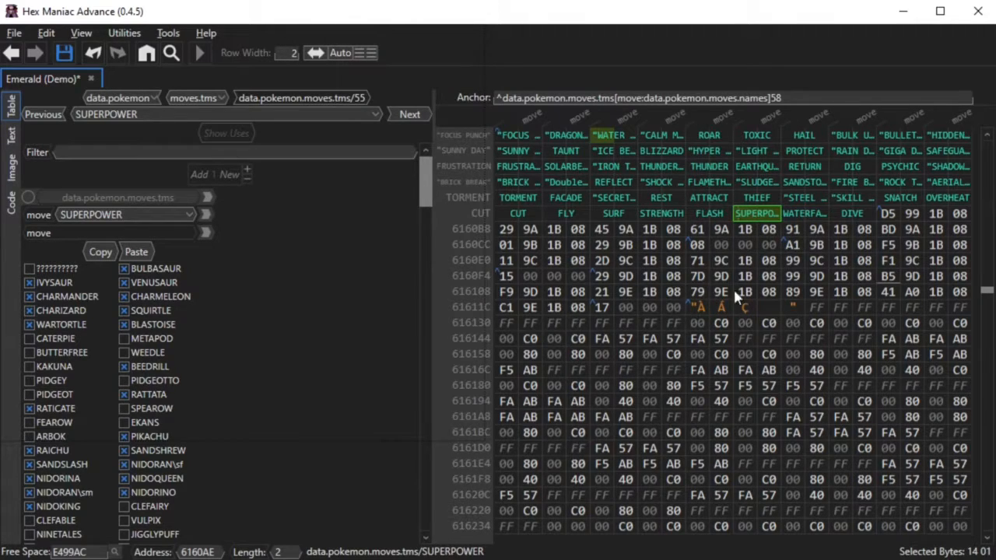
click(65, 53)
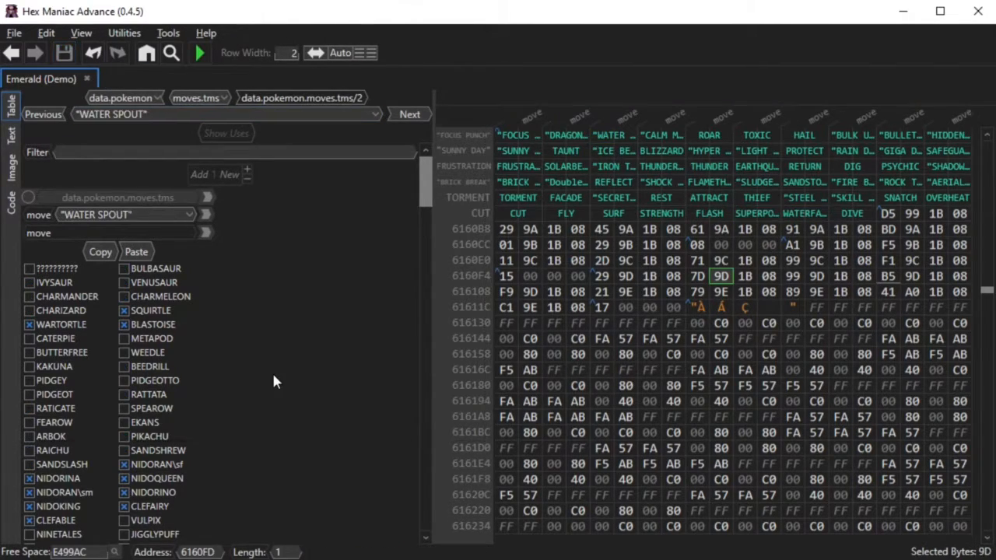
Search for "items stats", open the data.items.stats table and find the TM item entries starting at TM01
key(ctrl+g)
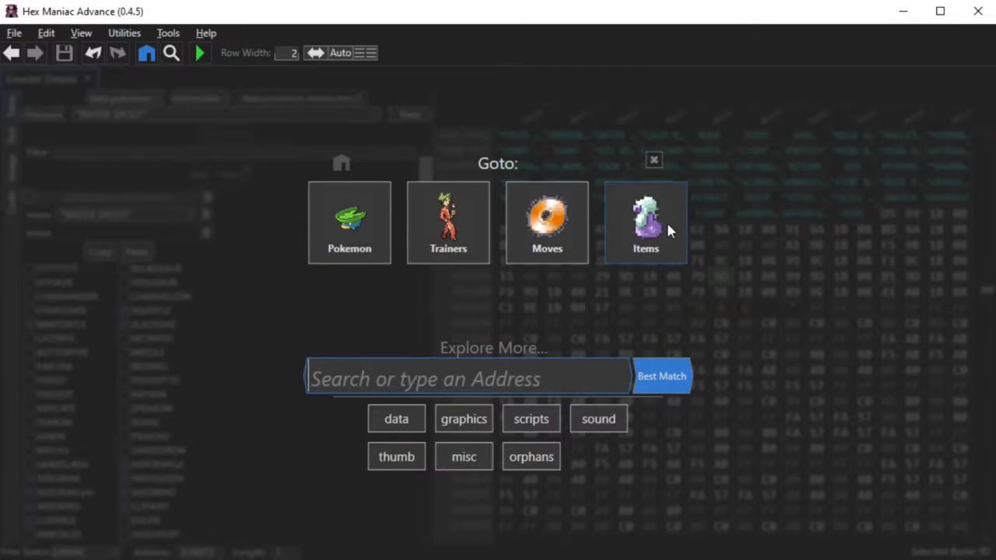
text(items atsts)
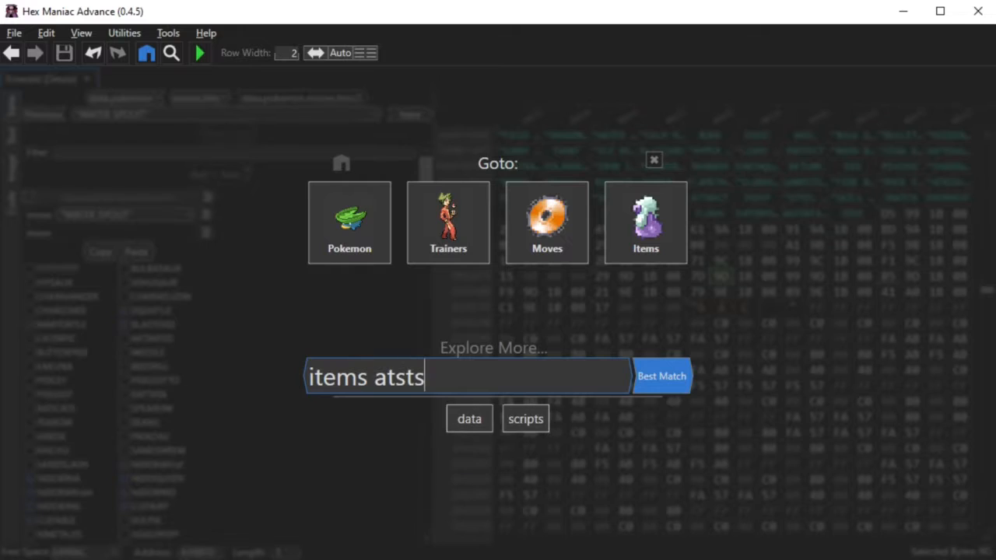
key(BackSpace)
key(BackSpace)
key(BackSpace)
key(BackSpace)
key(BackSpace)
text(stats)
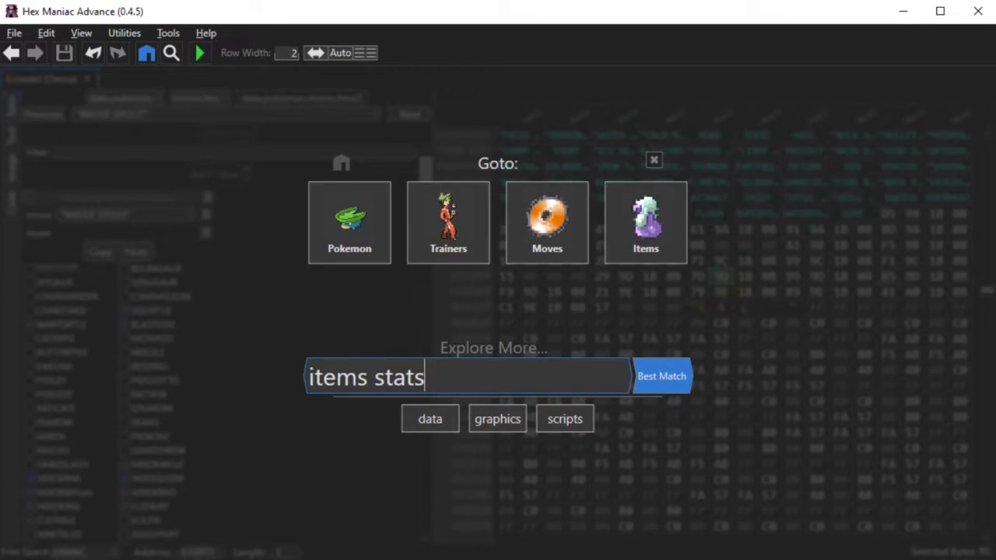
click(430, 418)
click(547, 424)
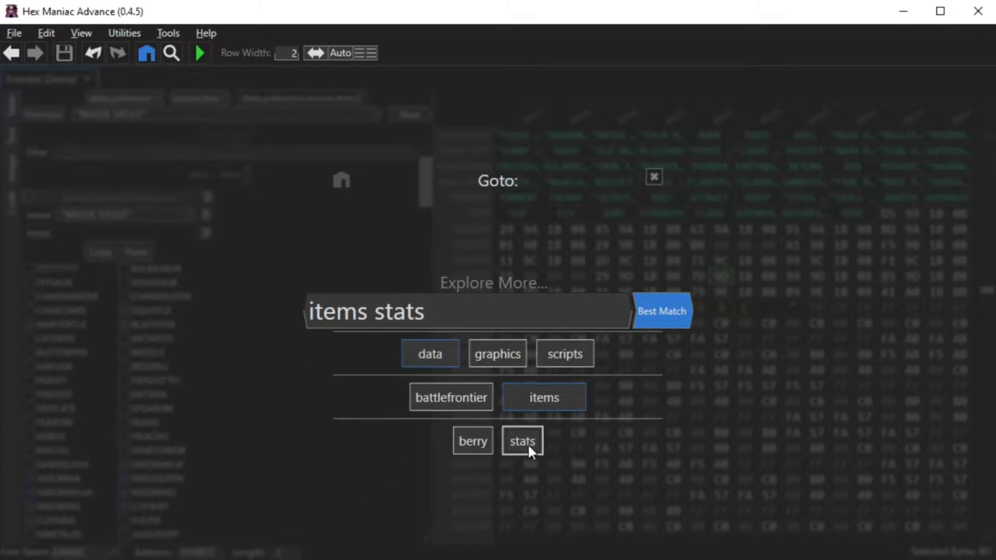
click(523, 441)
scroll(564, 362, down, 20)
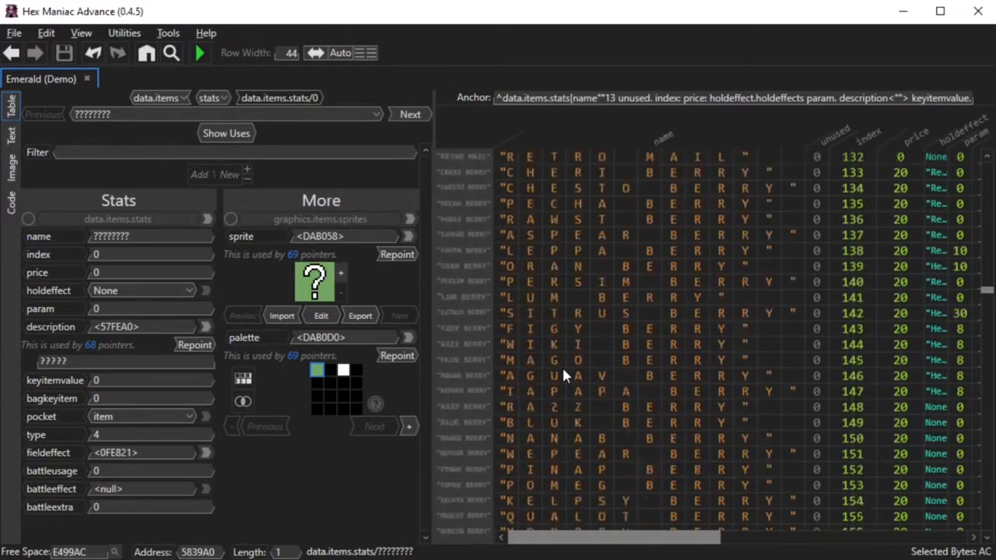
scroll(562, 366, down, 20)
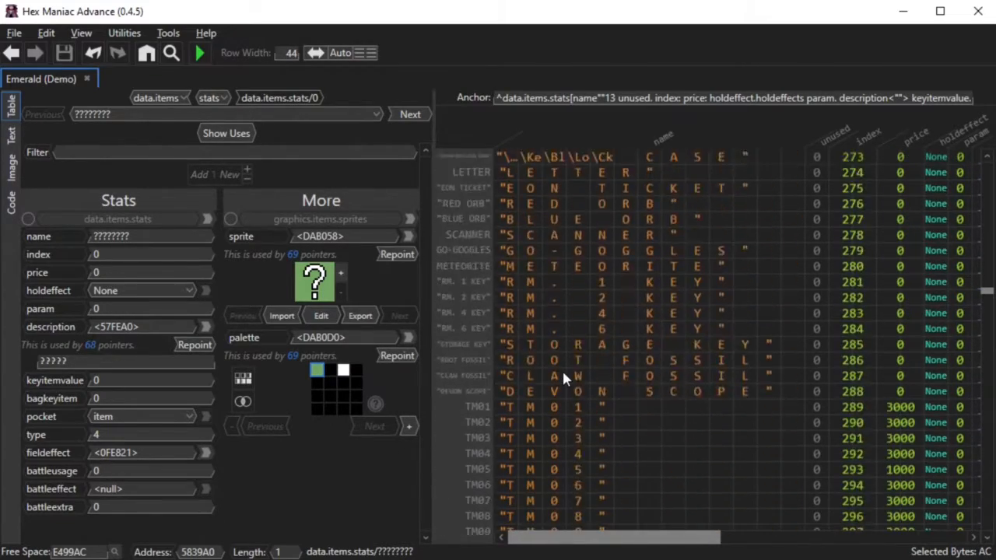
Replace TM03's item description with "Deals more damage\n if the user's HP\n is high enough."
scroll(563, 378, down, 3)
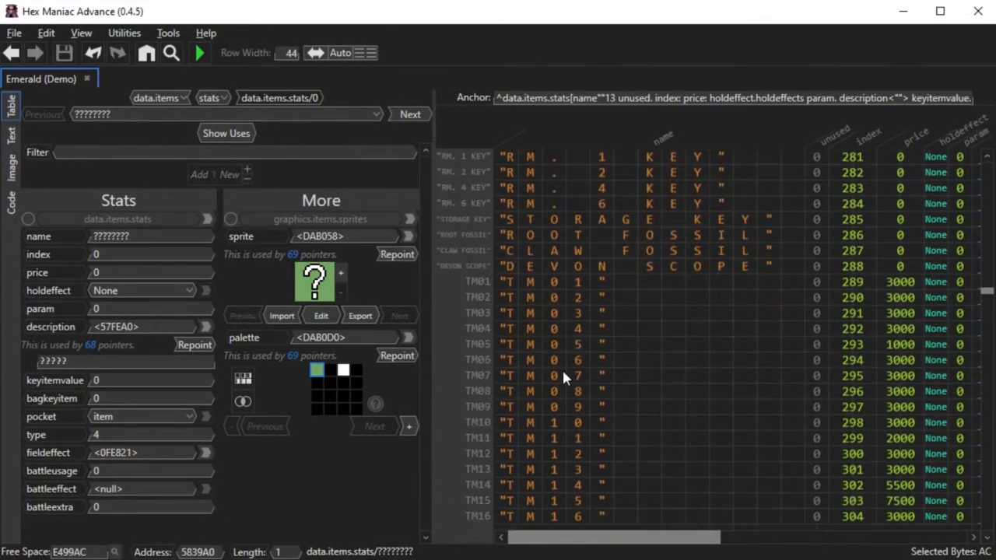
click(510, 311)
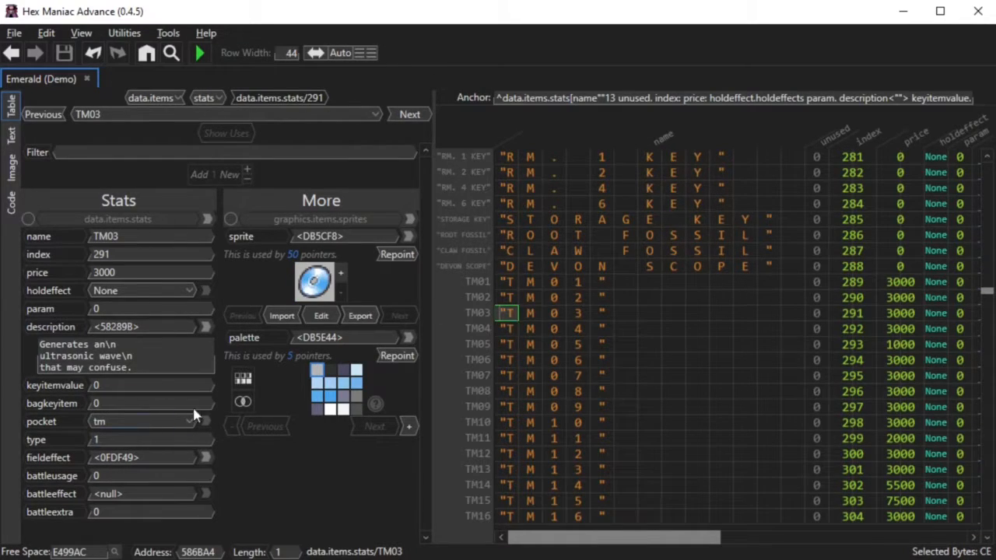
drag(146, 367, 38, 308)
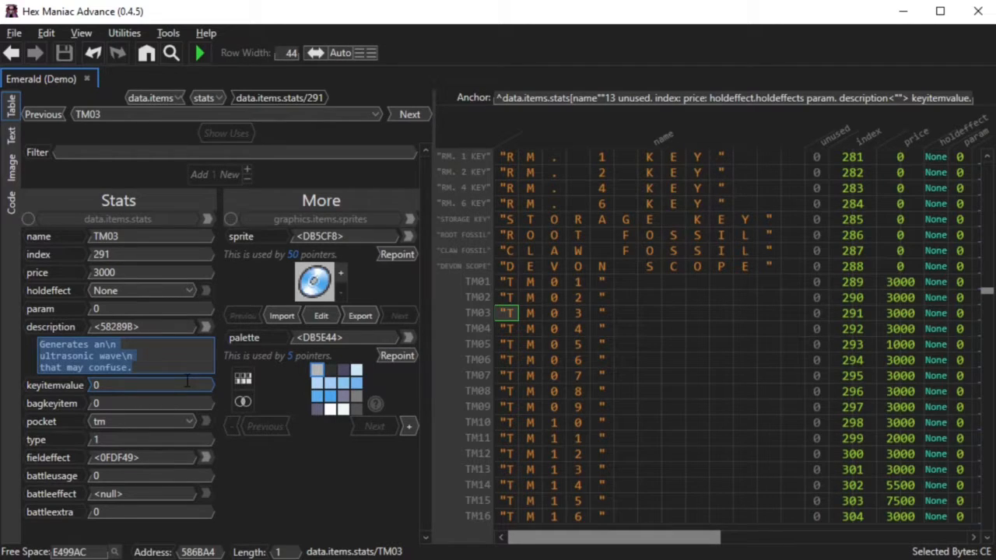
text(Deals more damage\n )
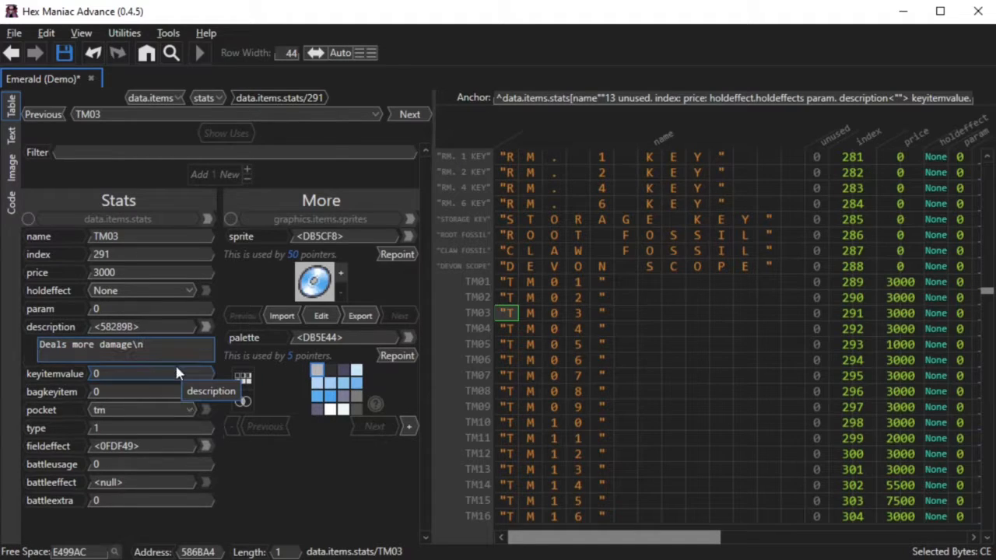
text(if the user's HP\n is high enough.)
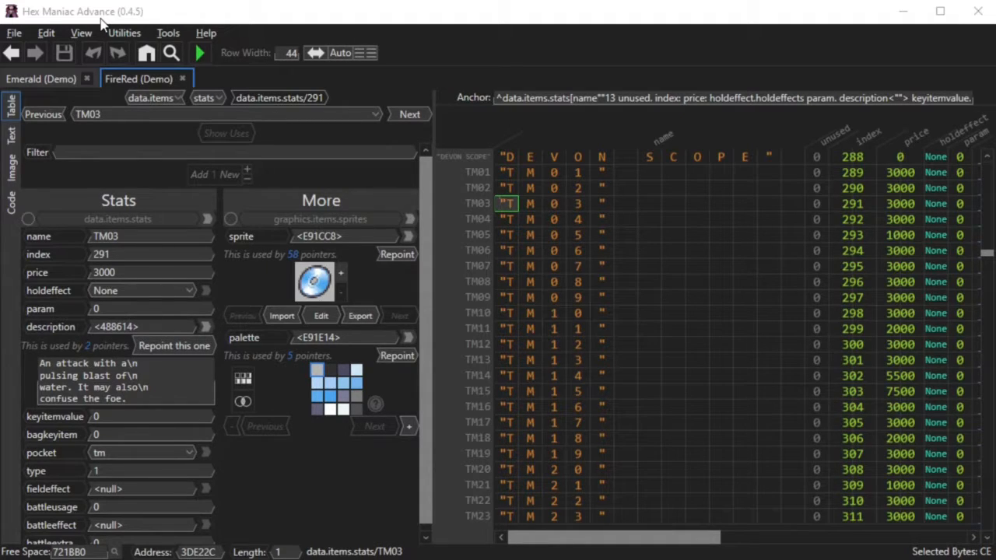
In the FireRed ROM, repoint TM03's shared description to its own copy and replace the text with "(Water Spout's\neffect)"
click(101, 18)
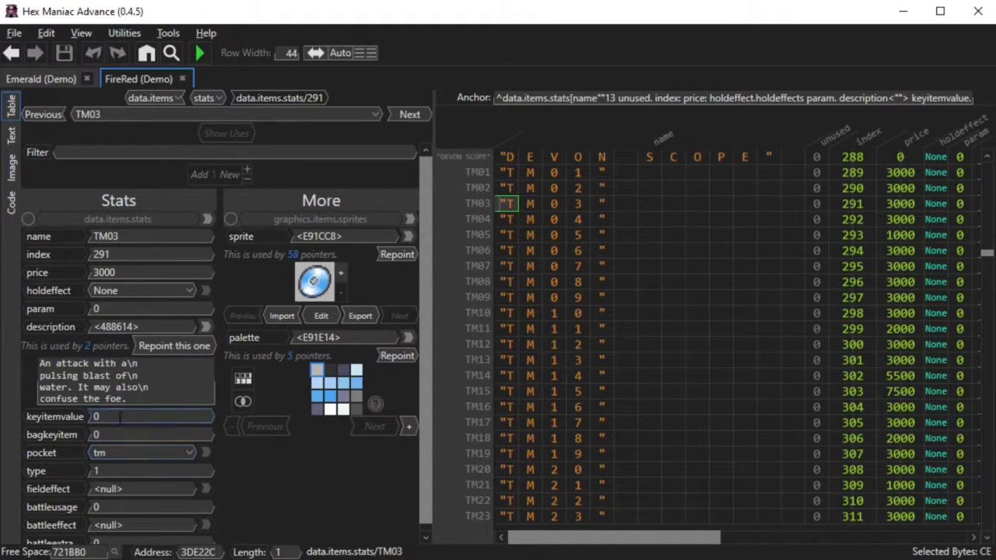
drag(146, 401, 36, 363)
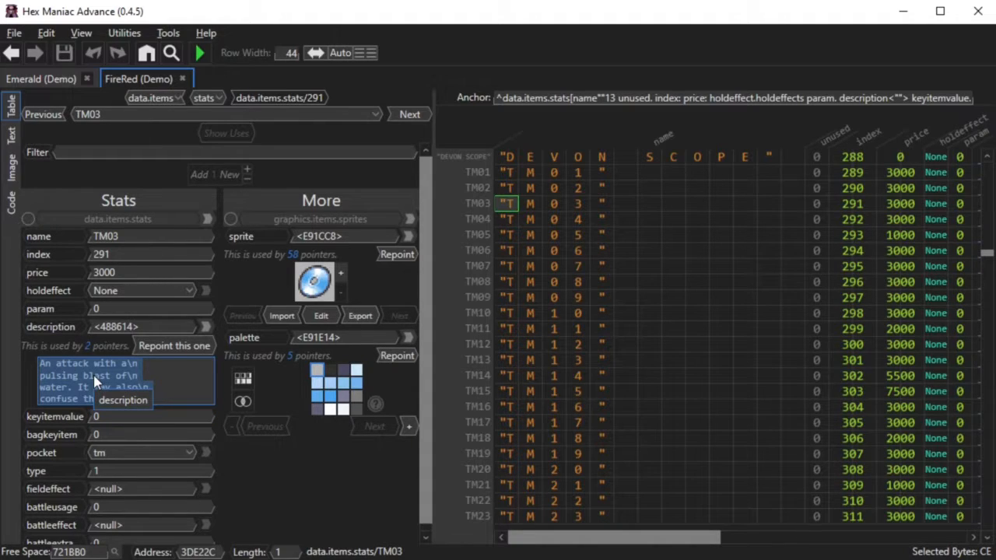
click(168, 347)
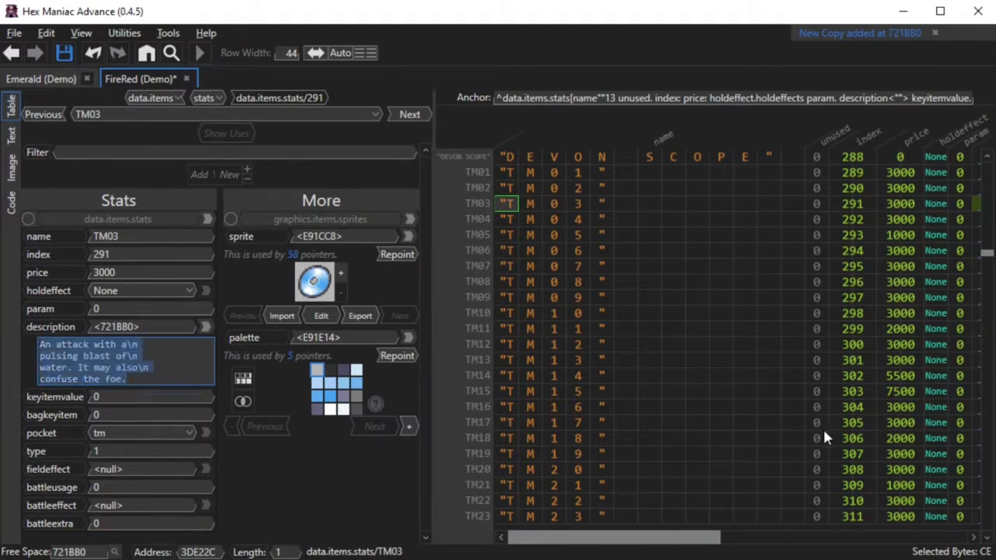
text((Water Spout's\neffect))
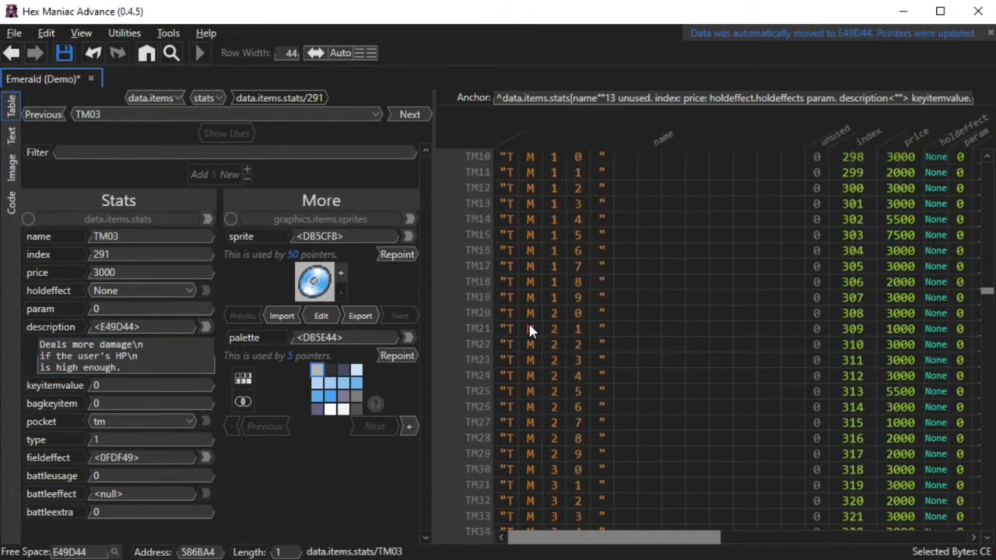
In the Emerald ROM, change HM06's item description to "Lowers Attack\nand Defense after\nlanding a hit." and save the ROM
scroll(529, 325, down, 12)
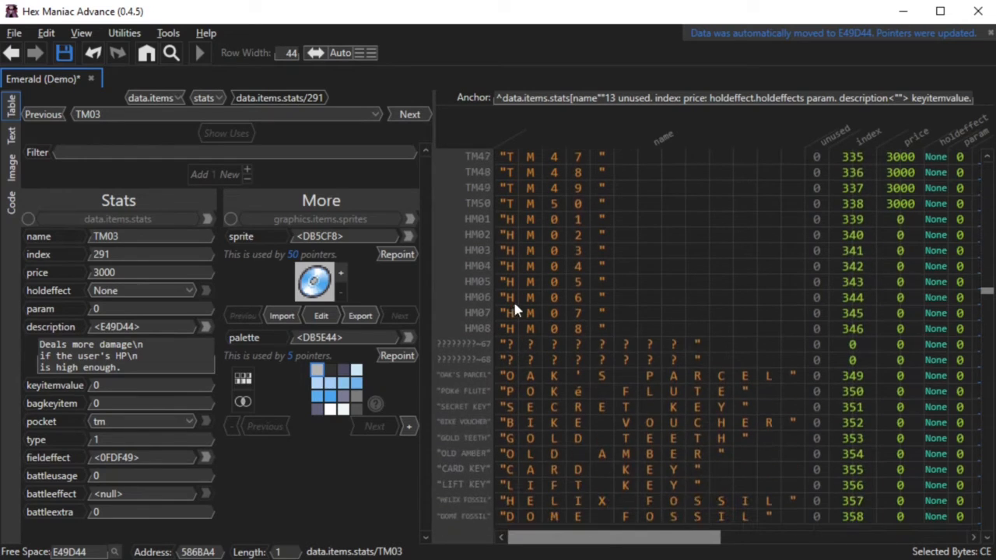
click(506, 298)
click(105, 360)
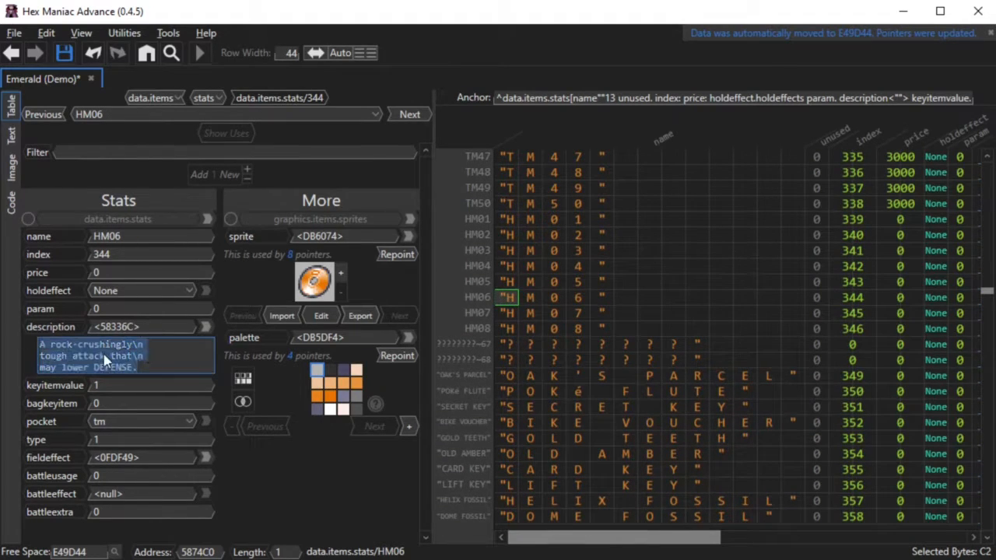
text(Lowers Attack and Defense after landing a hit.)
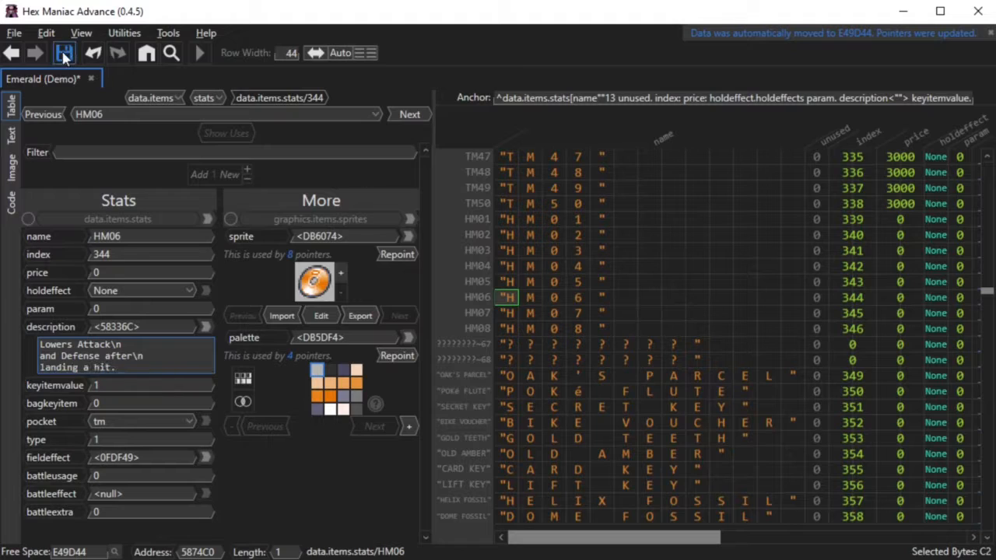
click(64, 57)
Set TM03's price to 20000 in the item stats and save the ROM
scroll(566, 292, up, 7)
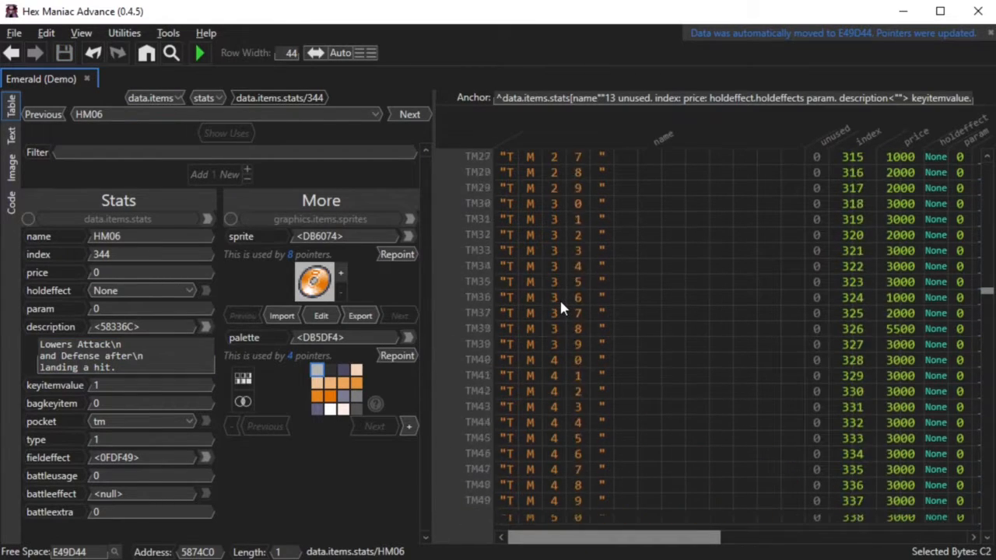
scroll(559, 297, up, 12)
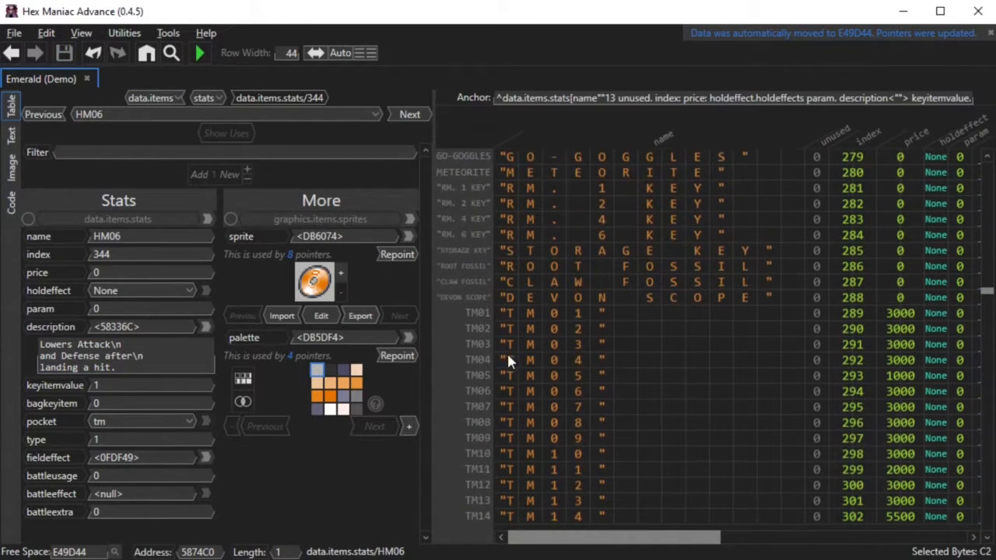
click(507, 345)
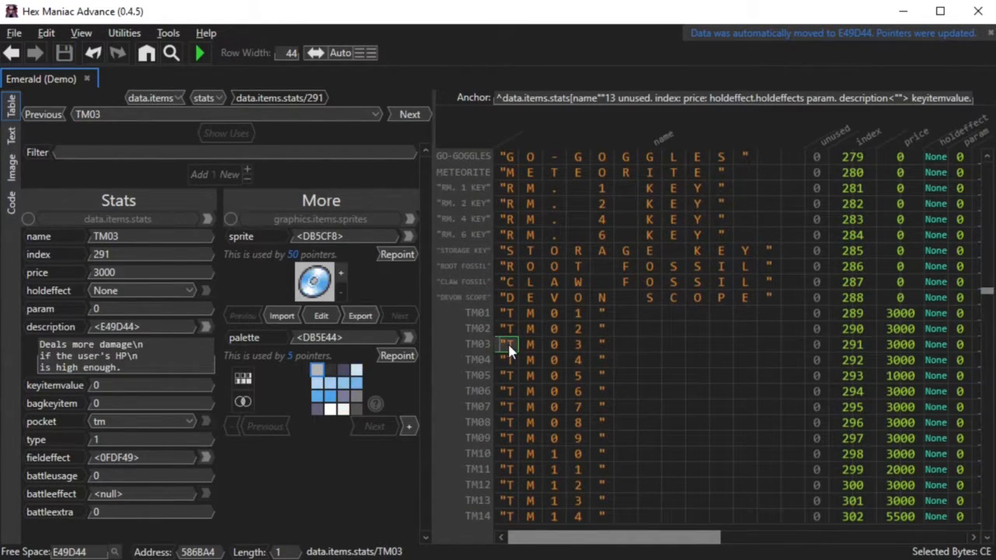
click(132, 273)
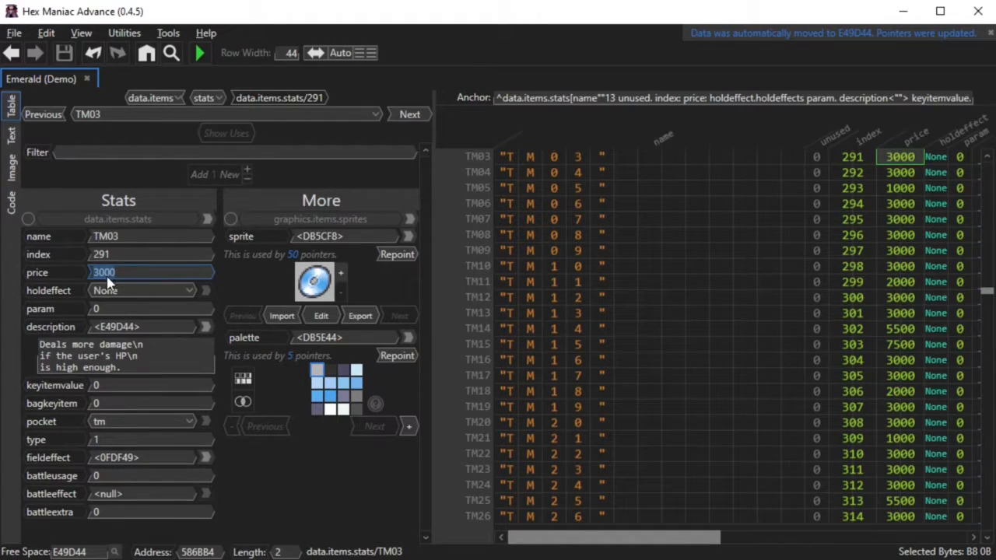
text(20000)
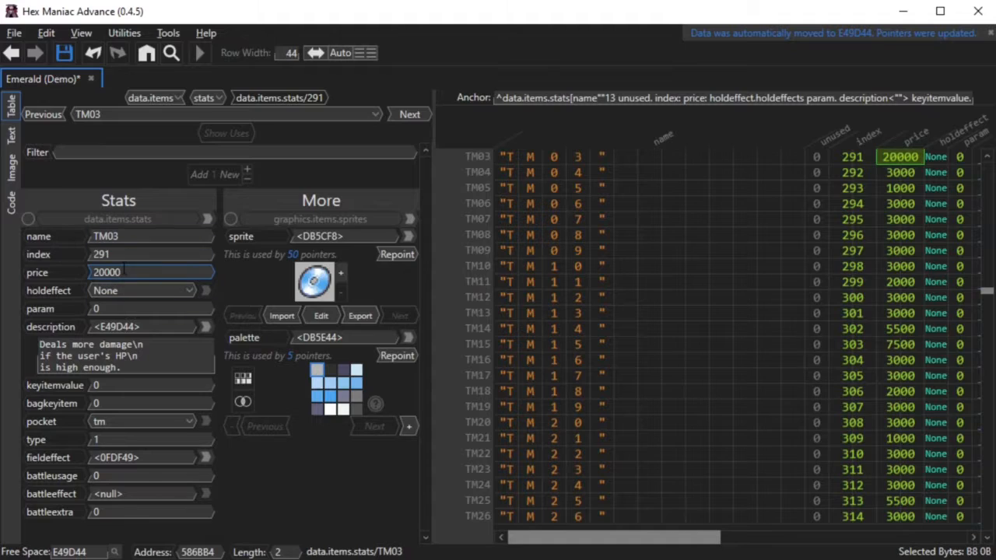
key(ctrl+s)
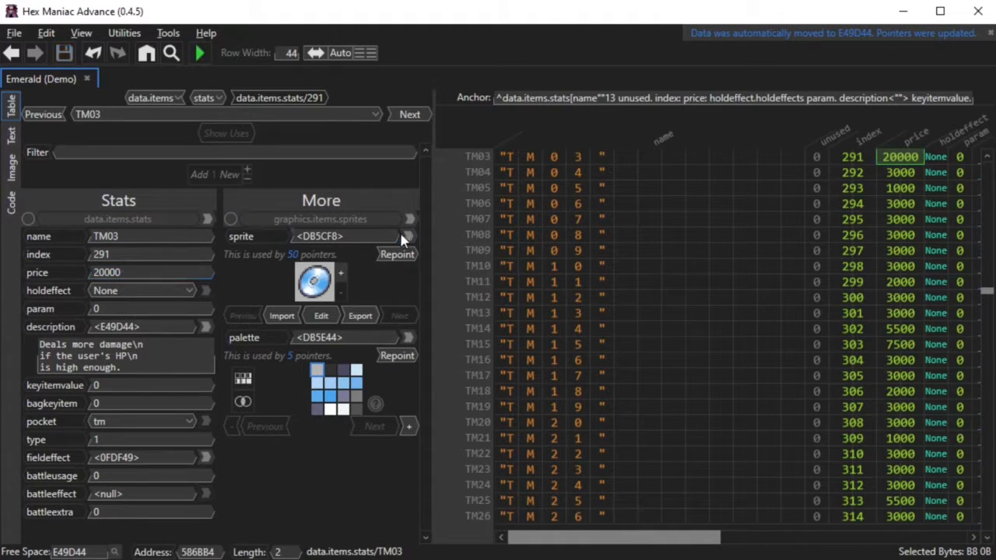
Launch the ROM in the VisualBoyAdvance emulator and read the WATER SPOUT and SUPERPOWER descriptions in the bag's TMs & HMs pocket
click(204, 56)
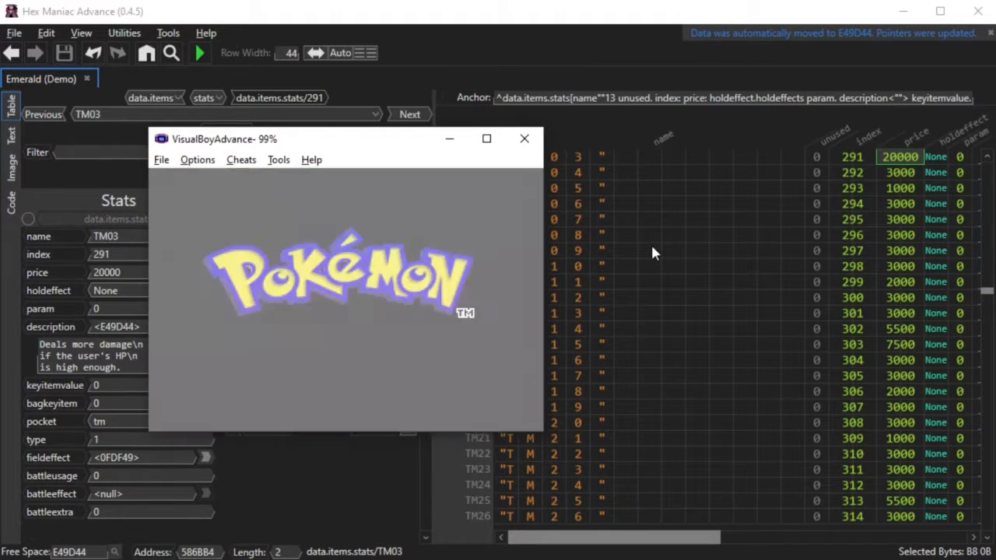
key(Right)
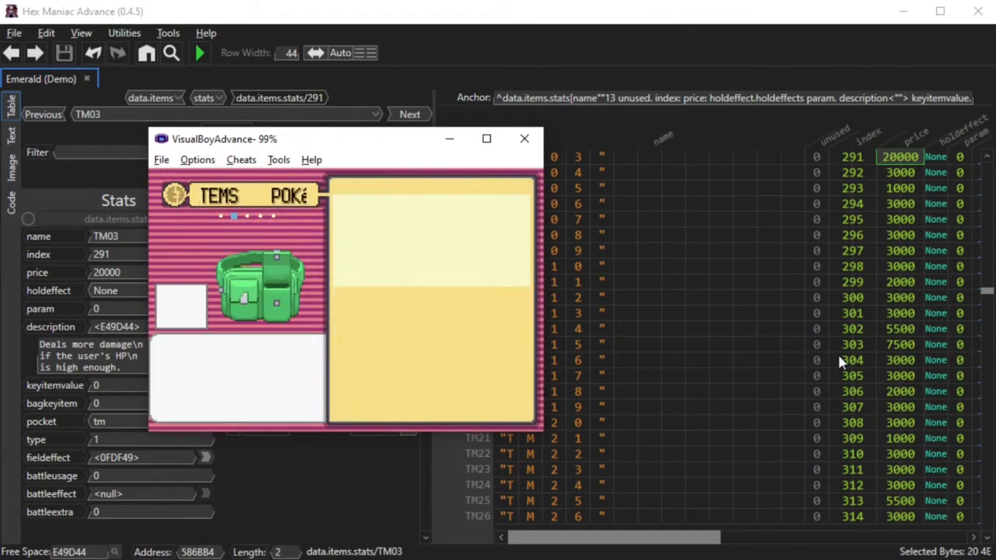
key(Right)
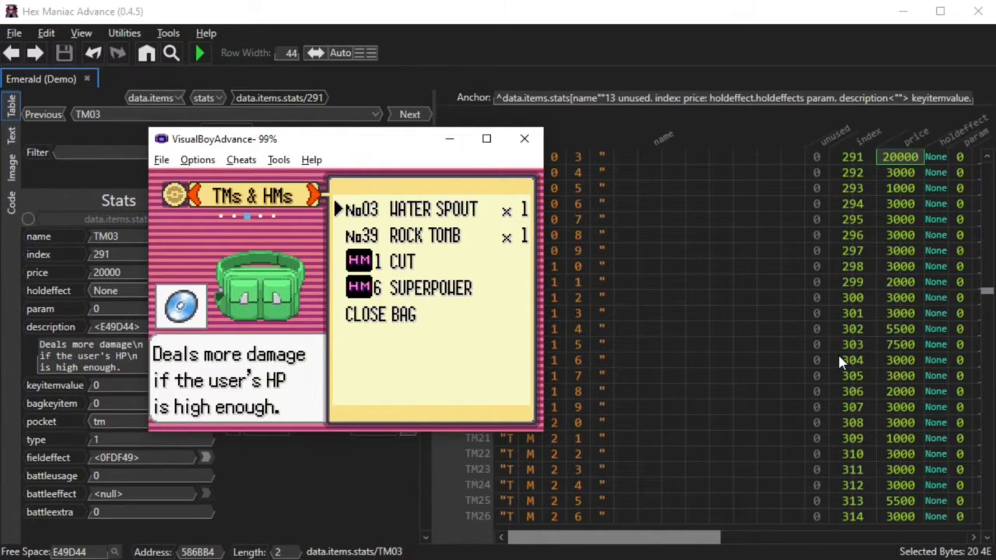
key(Down)
key(Down)
key(Down)
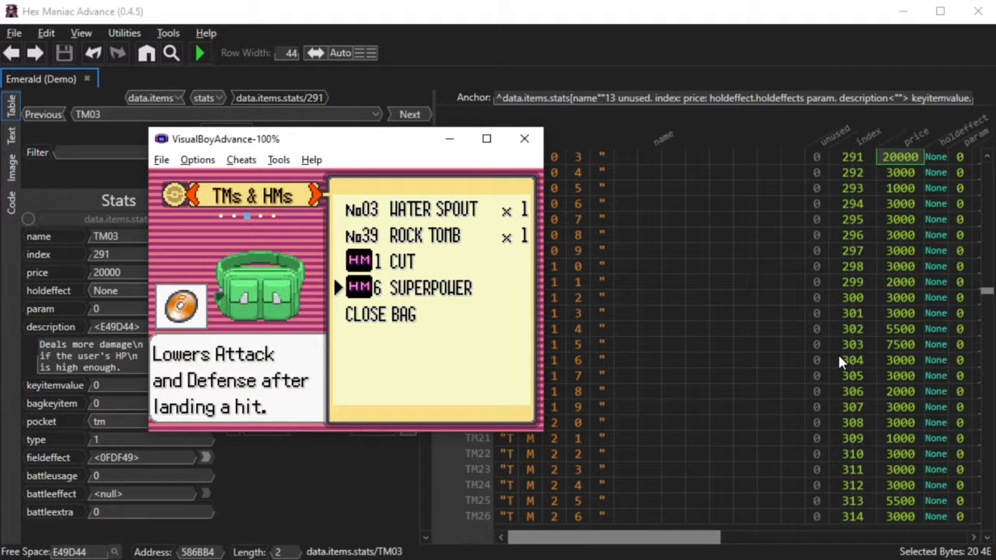
Use the SUPERPOWER HM on GROVYLE and choose one of its known moves to forget
key(z)
key(z)
key(z)
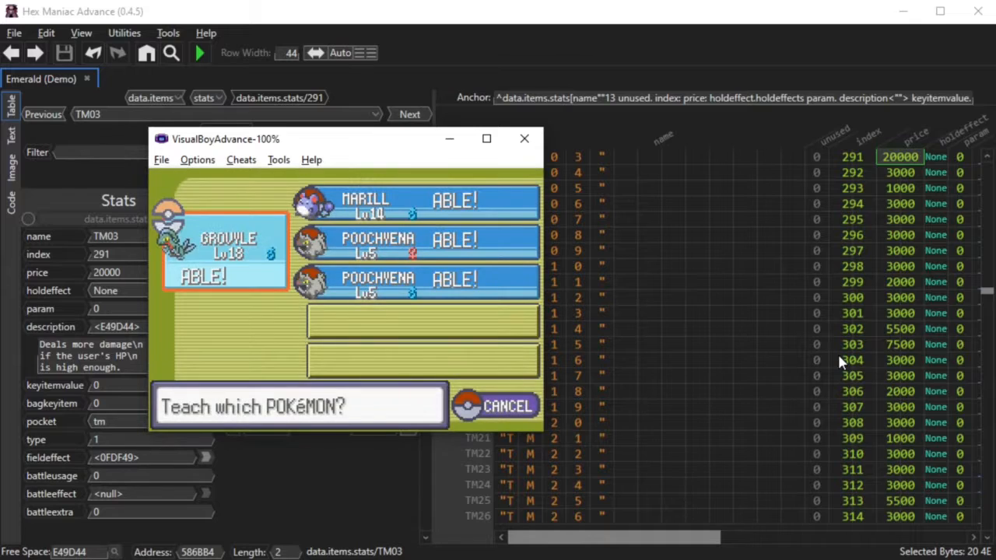
key(z)
key(z)
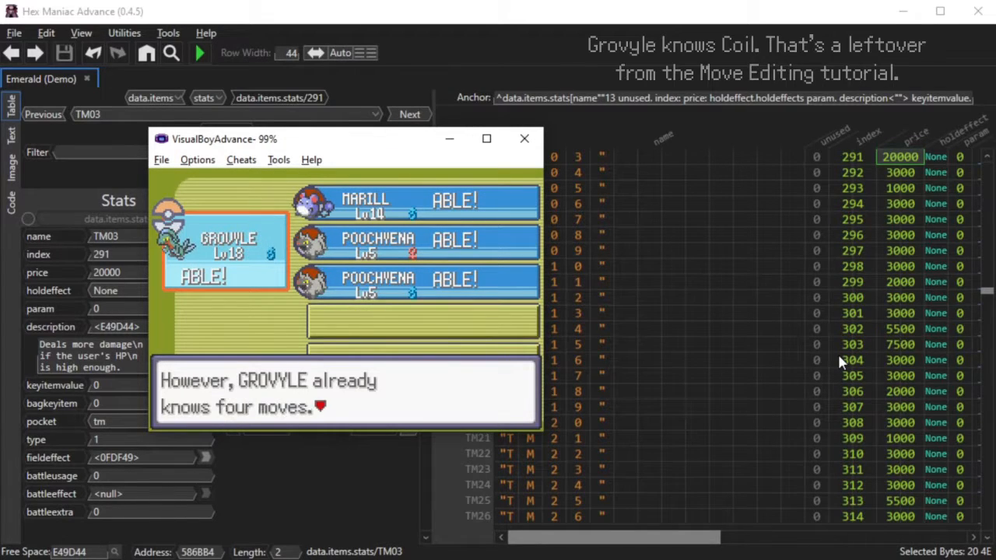
key(z)
key(z)
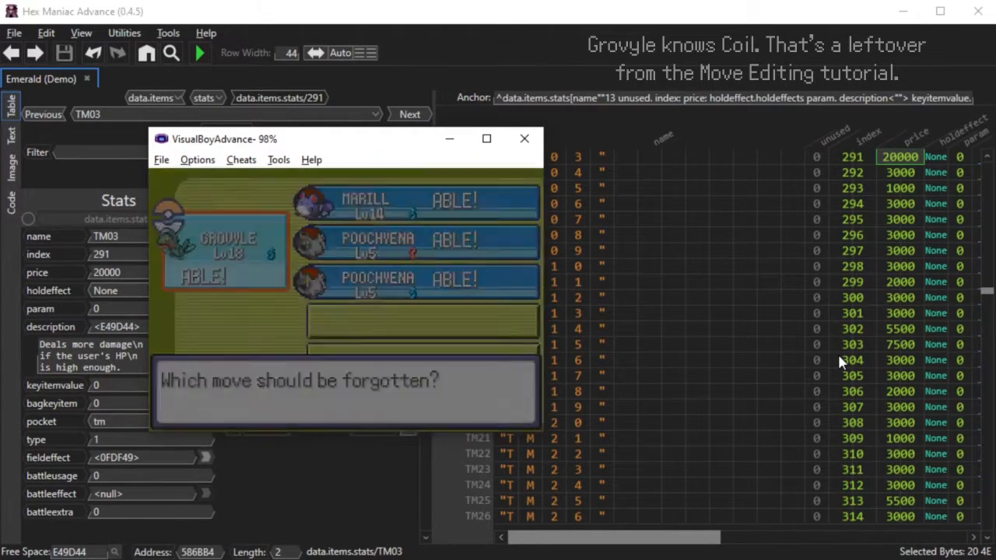
key(Up)
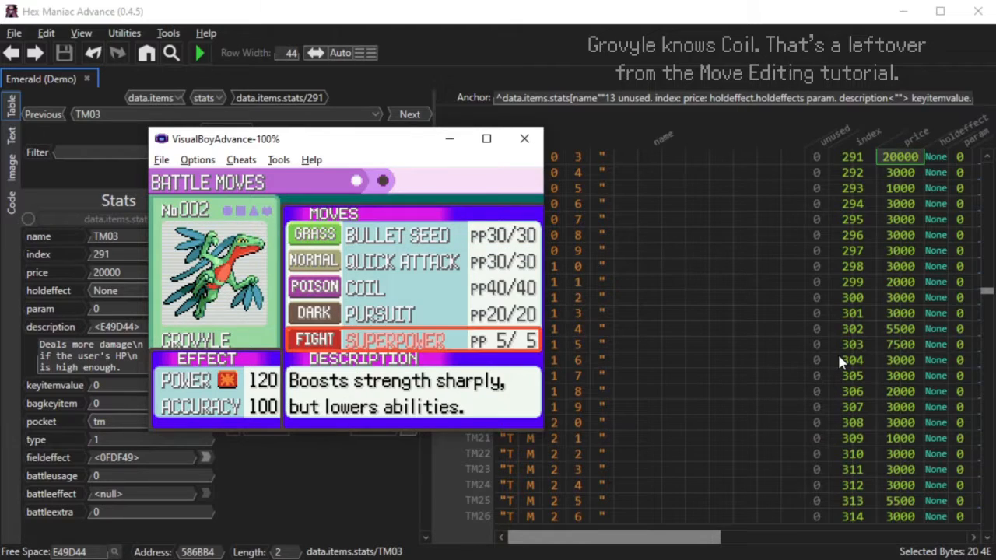
key(Up)
key(z)
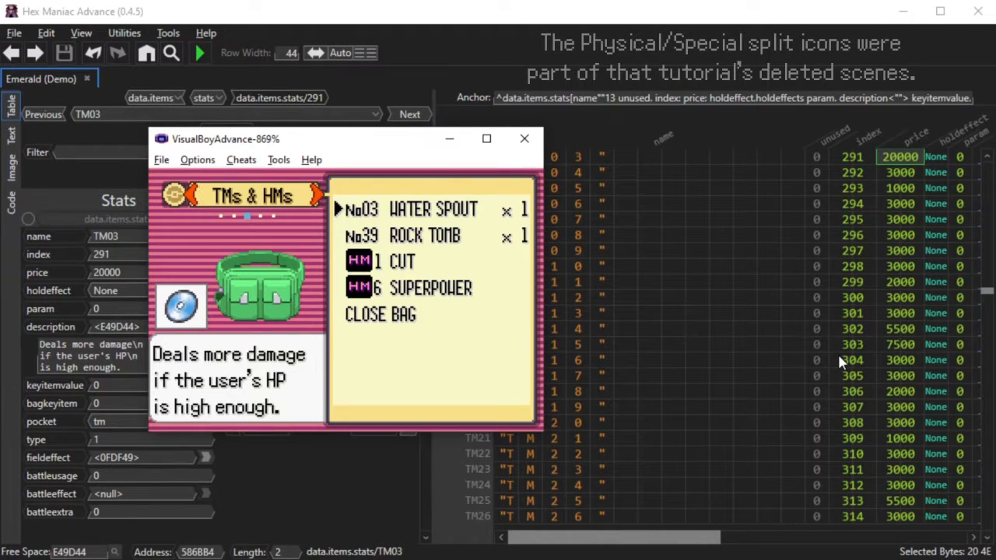
Offer the WATER SPOUT TM for sale at the shop to check its selling price, and decline the sale
key(z)
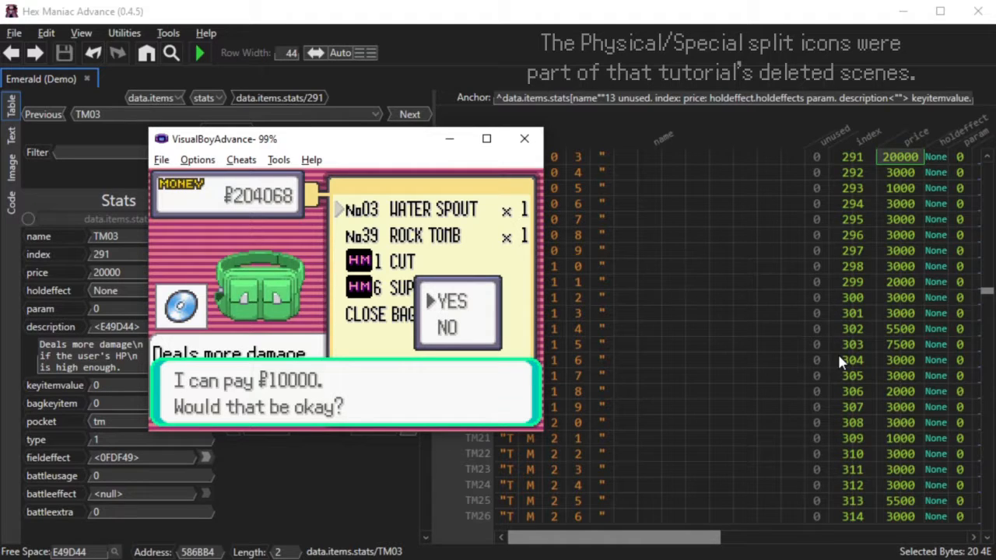
key(x)
key(x)
key(space)
key(x)
key(x)
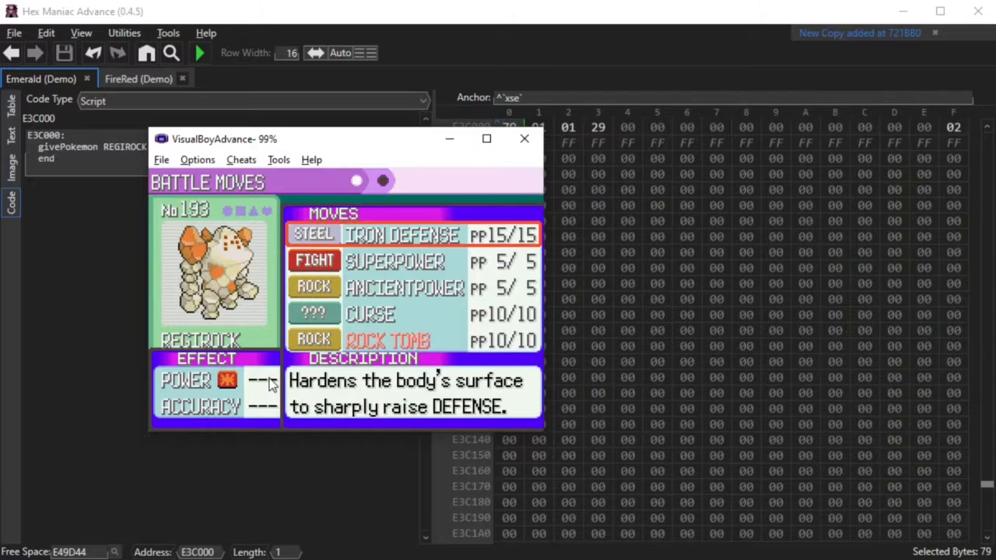
Try to make REGIROCK forget SUPERPOWER in order to learn ROCK TOMB
key(Down)
key(z)
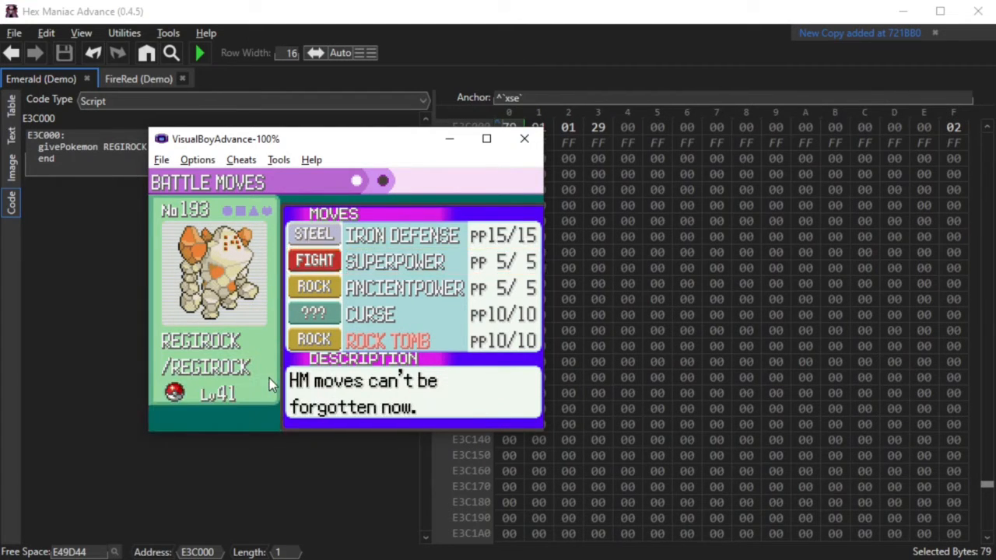
key(z)
key(z)
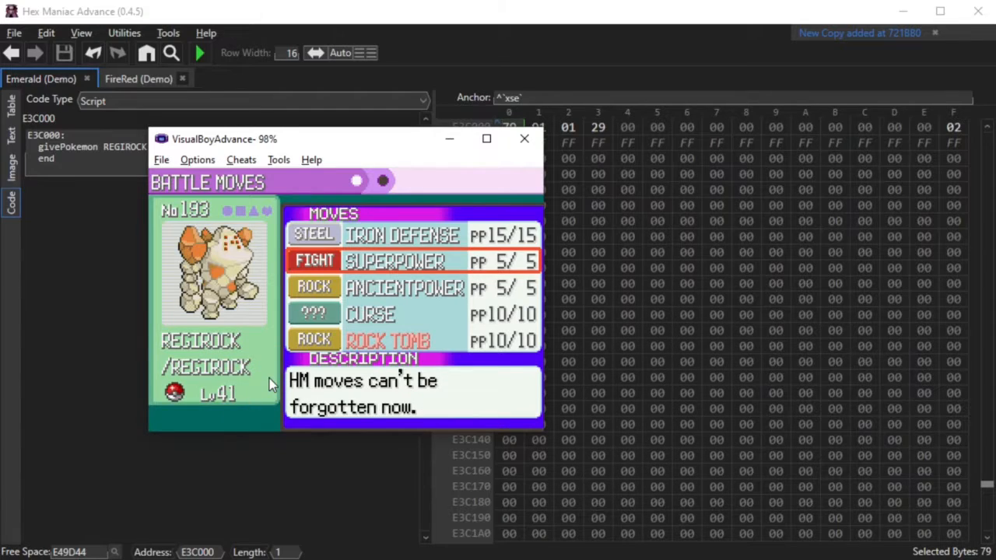
key(z)
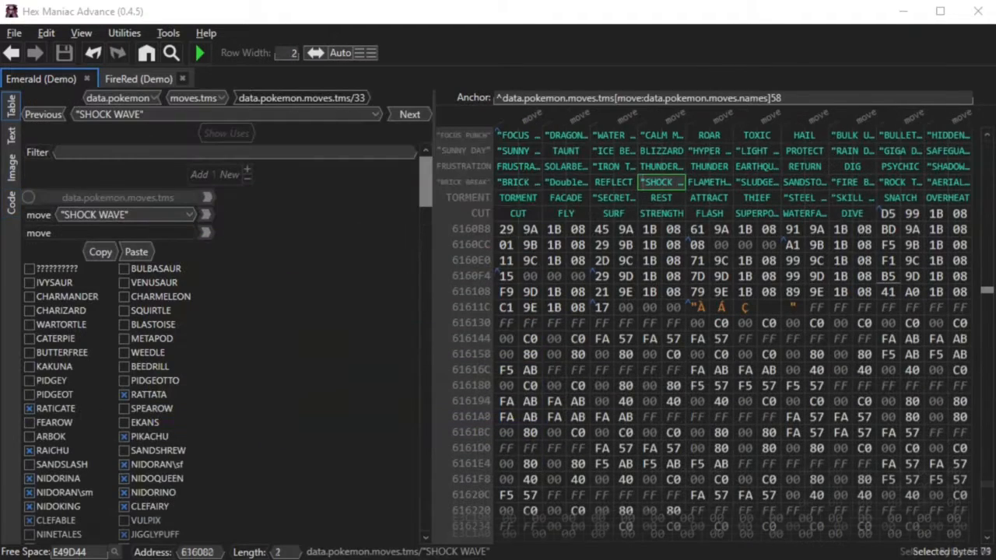
Replace the SHOCK WAVE TM move with EXPLOSION in the data.pokemon.moves.tms table of the Emerald ROM and save it
text(explos)
click(676, 201)
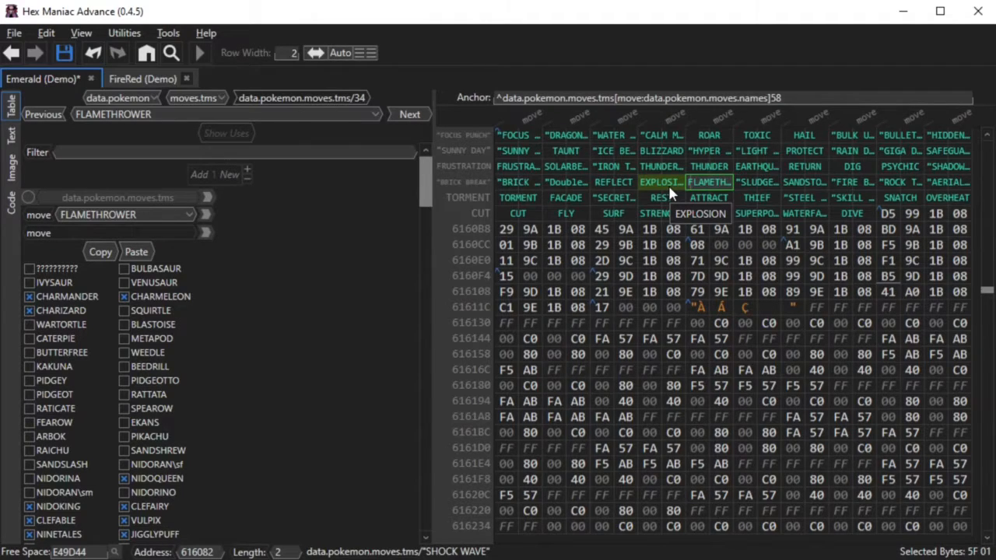
key(ctrl+s)
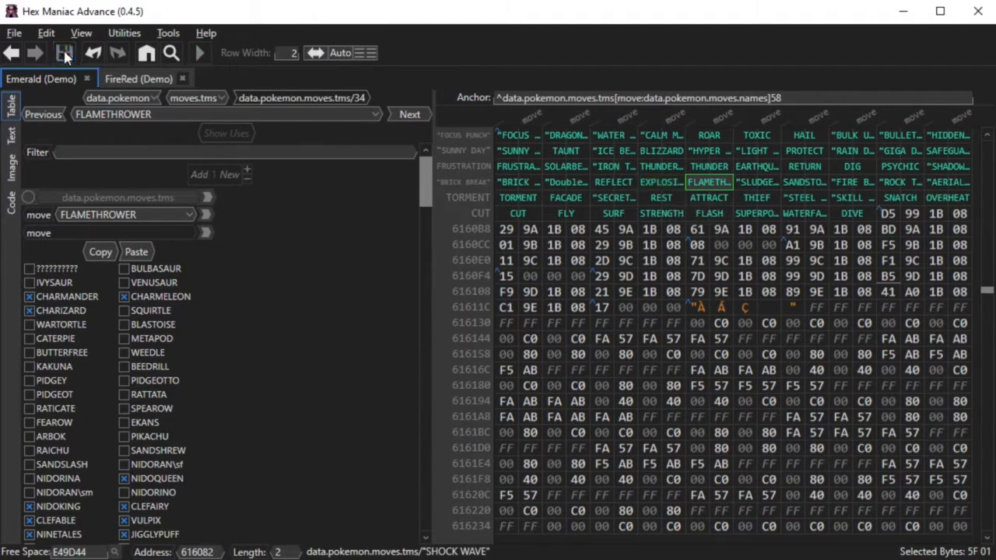
Open the items table of the Emerald ROM and view the TM34 entry
key(ctrl+g)
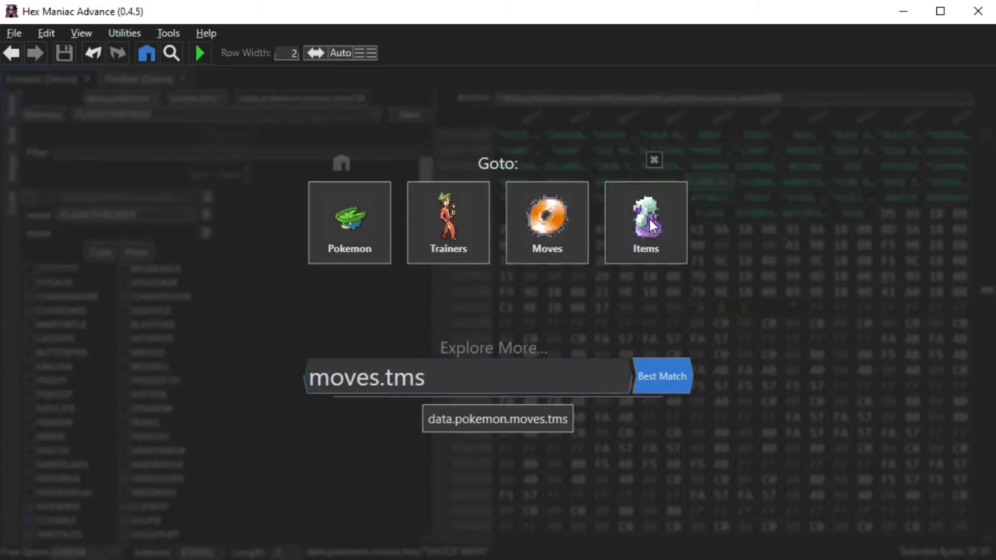
click(652, 225)
scroll(509, 346, down, 5)
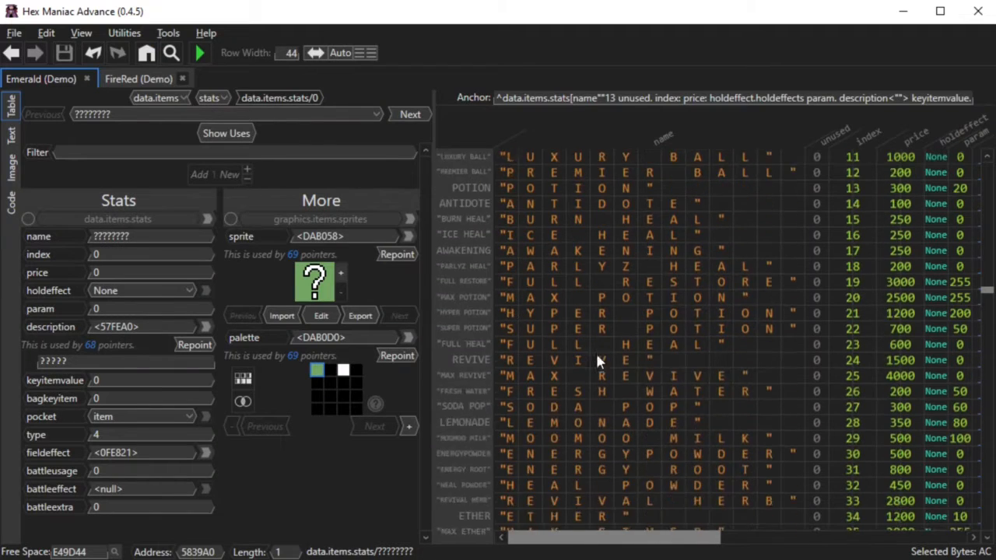
drag(990, 298, 993, 381)
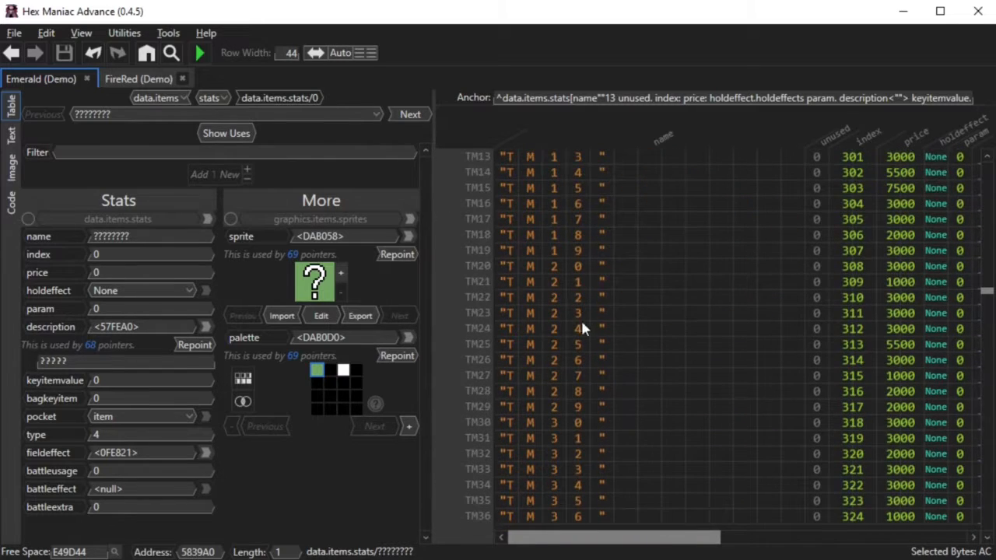
click(505, 486)
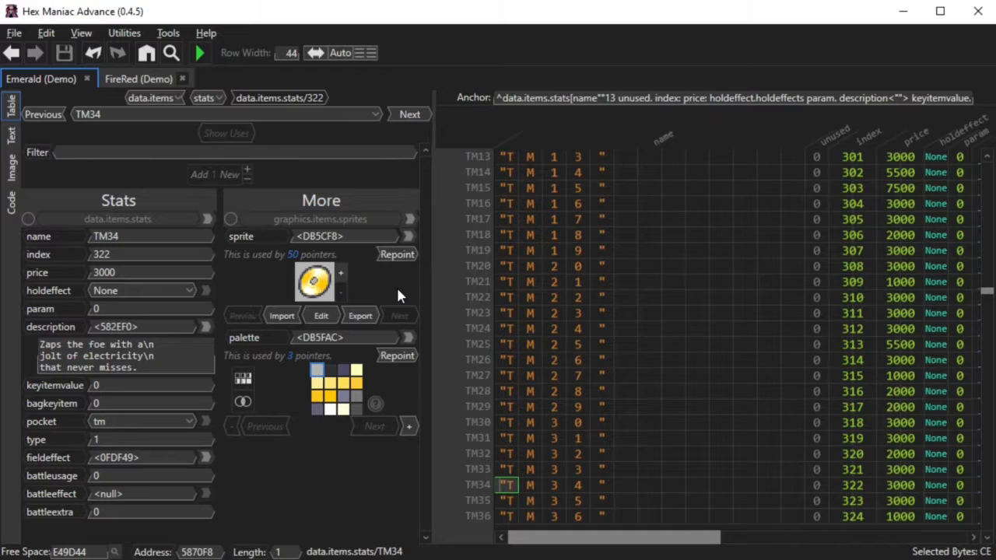
Copy the palette pointer of the TM32 item, then return to the item stats table
click(511, 455)
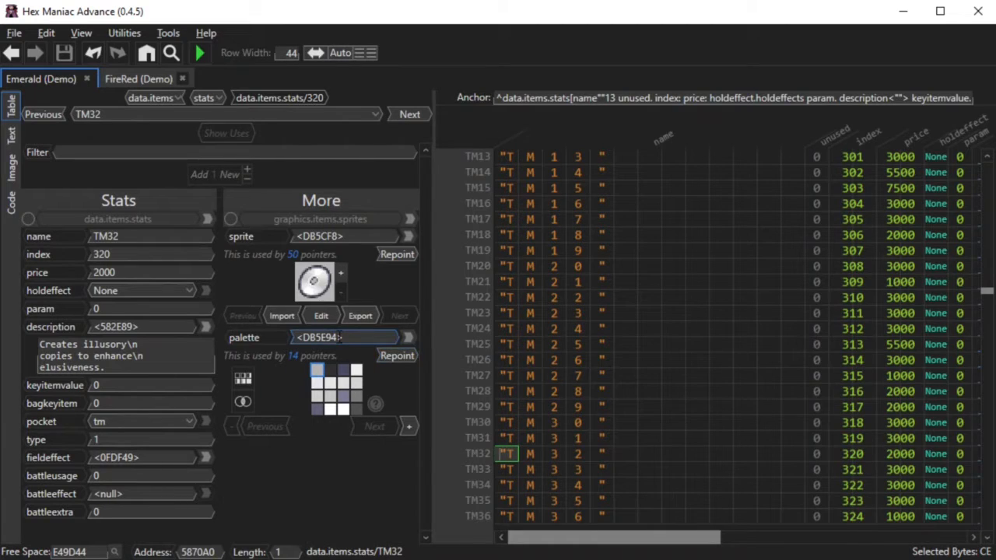
click(304, 337)
right_click(312, 339)
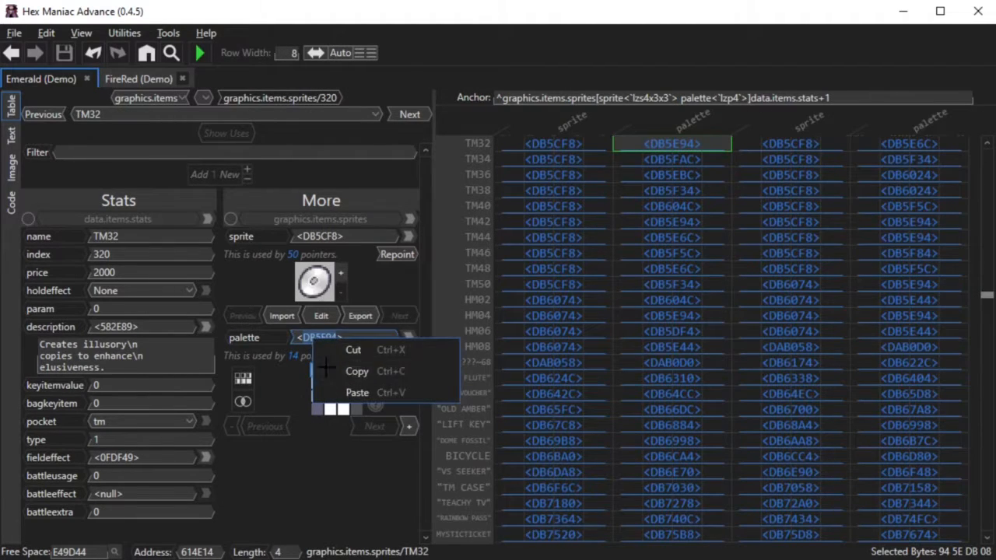
click(325, 369)
click(11, 52)
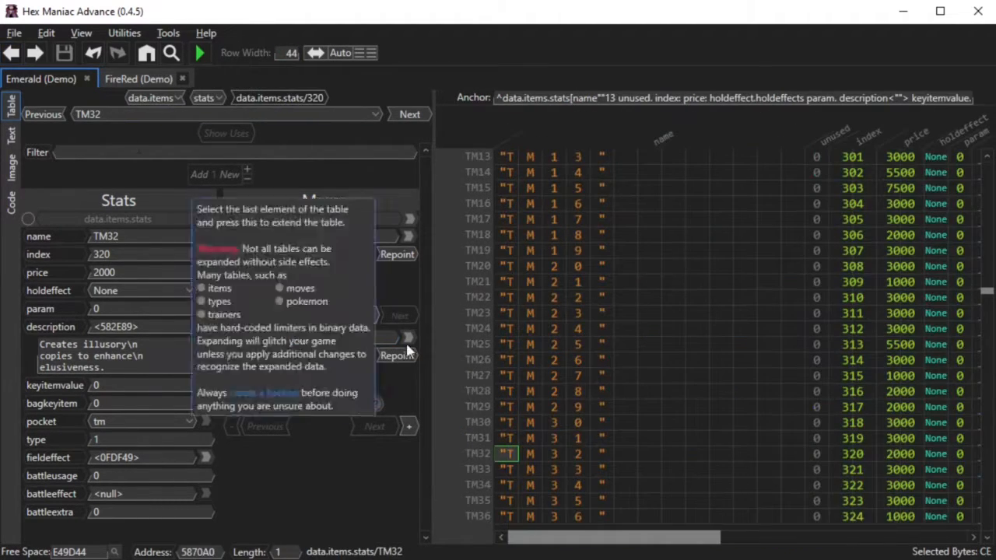
Replace the palette pointer of the TM34 item with the copied <DB5E94>
click(503, 483)
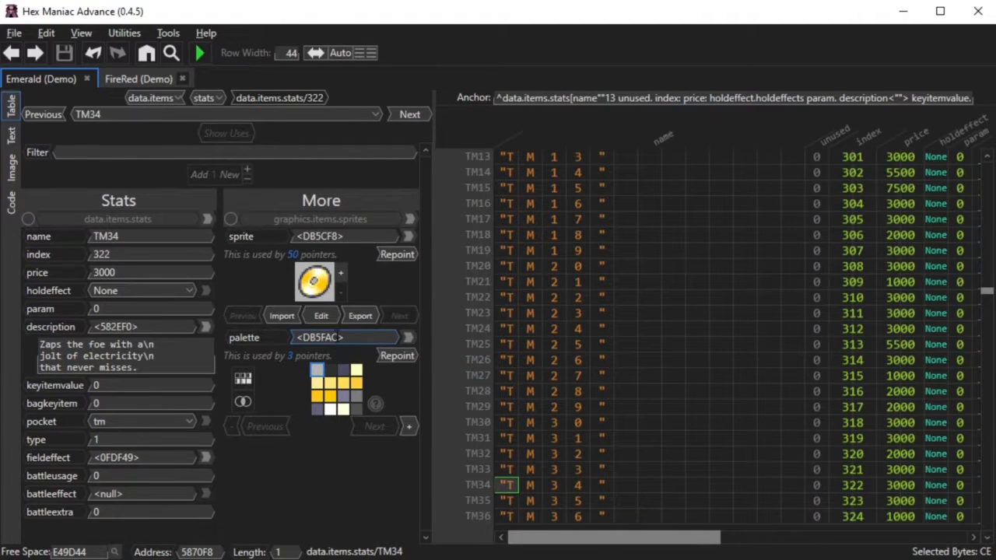
drag(338, 337, 305, 338)
right_click(310, 340)
click(327, 391)
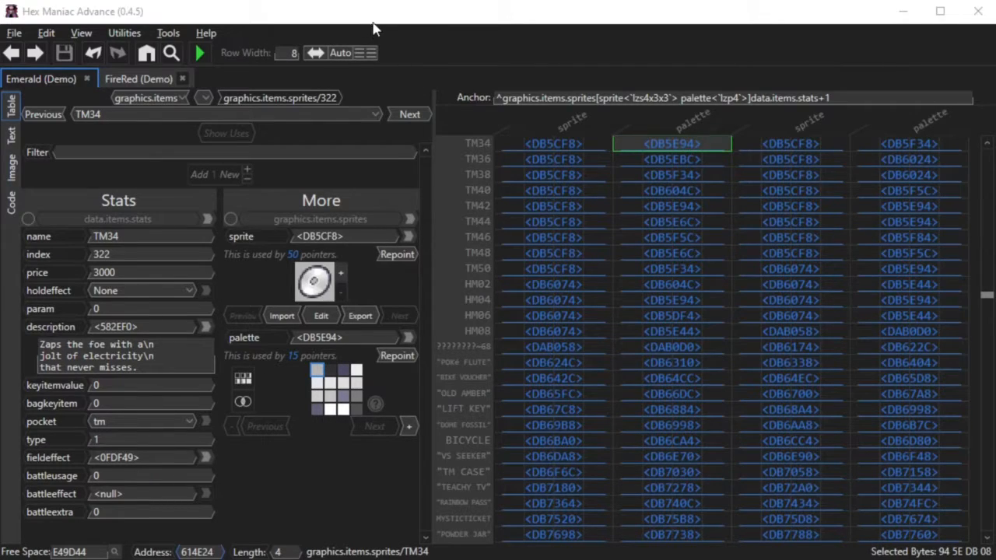
click(374, 14)
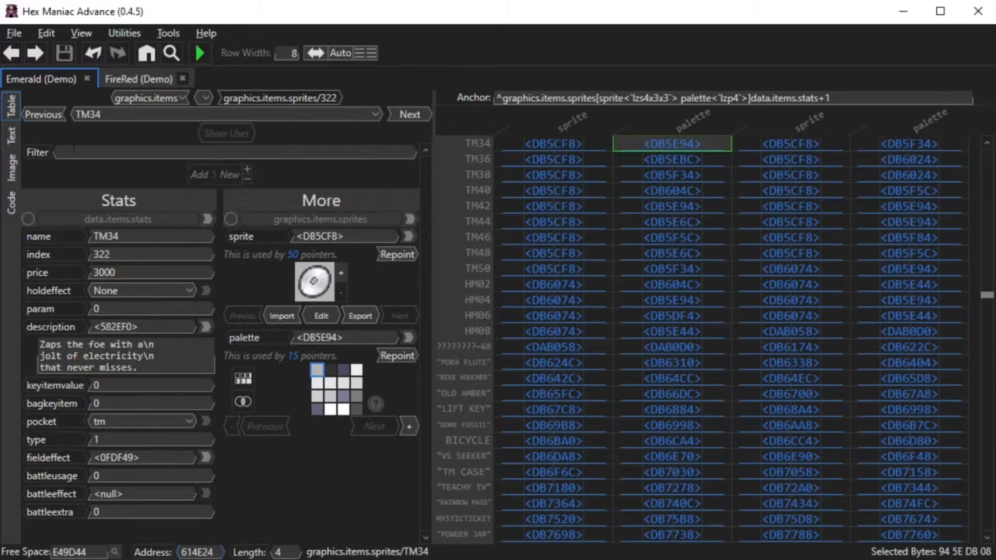
Export a backup of the Emerald ROM with the summary "TM34 is now Explosion" and check it in the backups folder
click(14, 33)
click(53, 221)
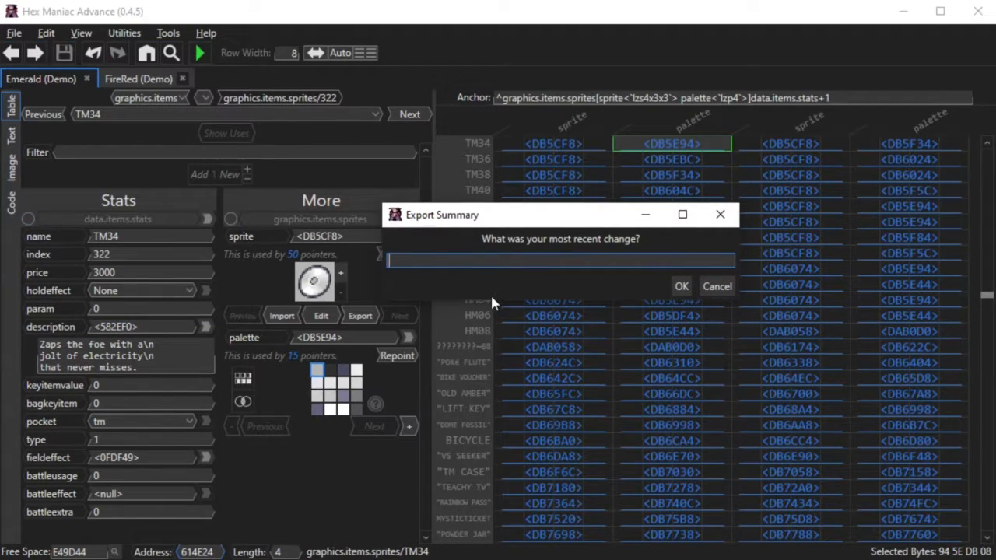
text(TM34 is now Explosion)
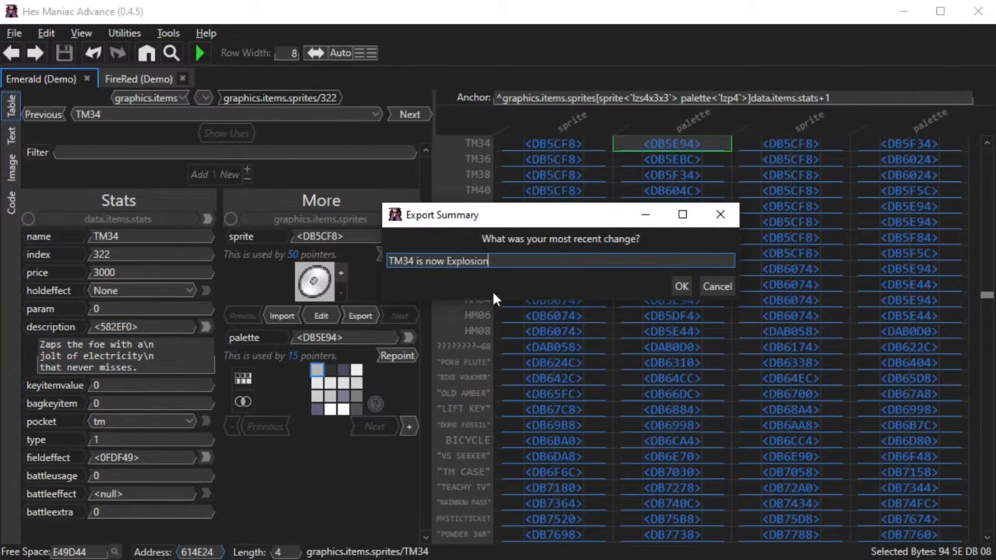
click(678, 287)
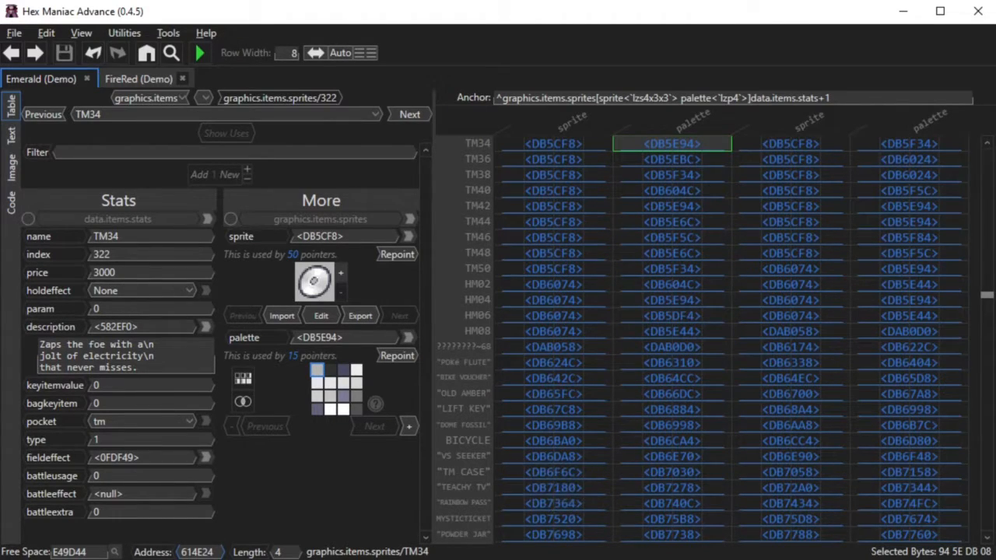
key(alt+Tab)
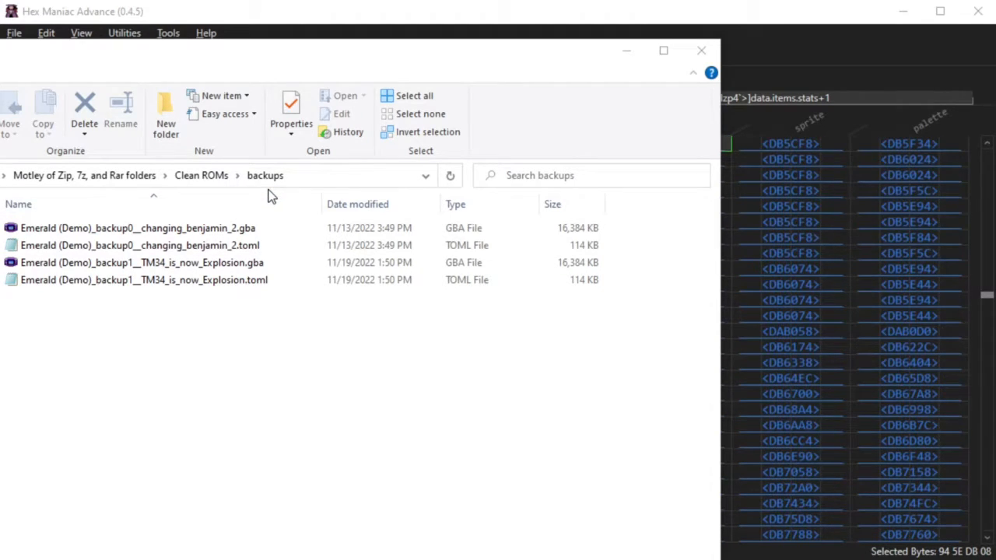
drag(48, 327, 51, 265)
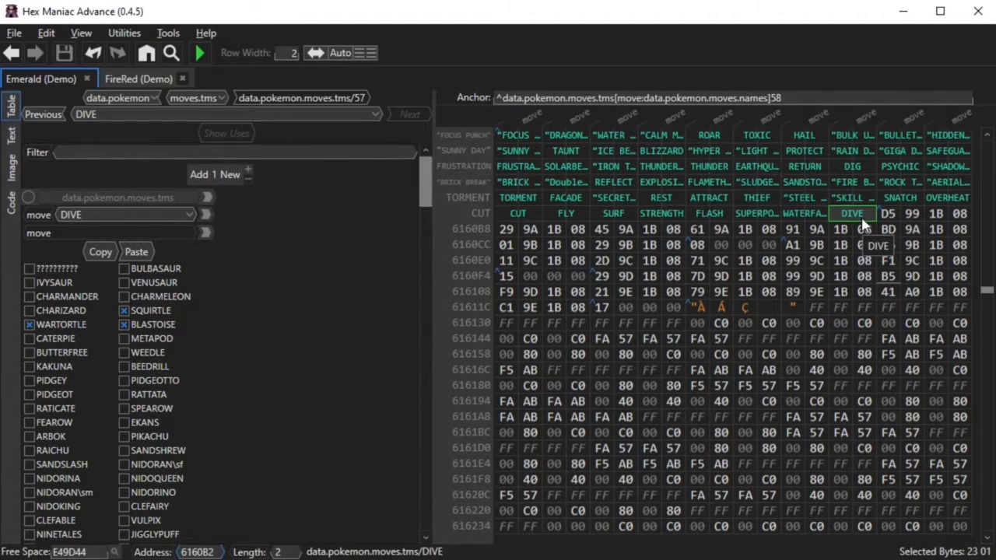
Highlight the HM moves from CUT to DIVE at the end of the data.pokemon.moves.tms table
drag(855, 215, 525, 218)
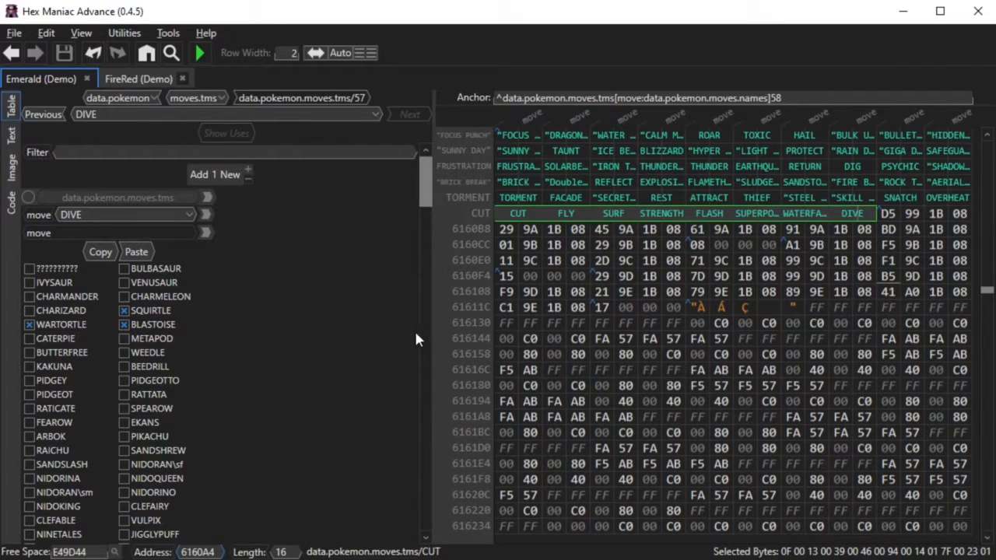
click(887, 230)
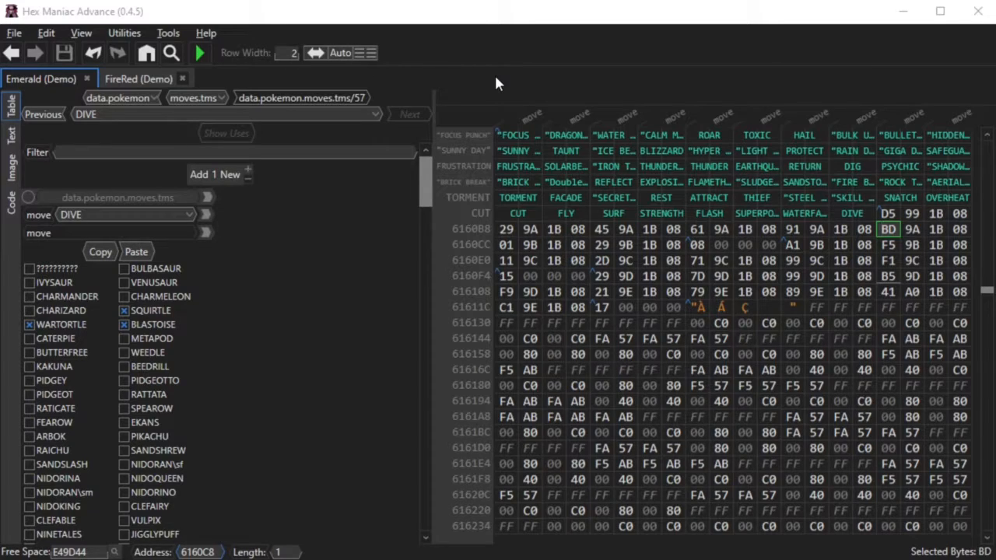
click(576, 260)
Open the data.pokemon.moves.tutors table in the Emerald ROM
key(ctrl+g)
key(BackSpace)
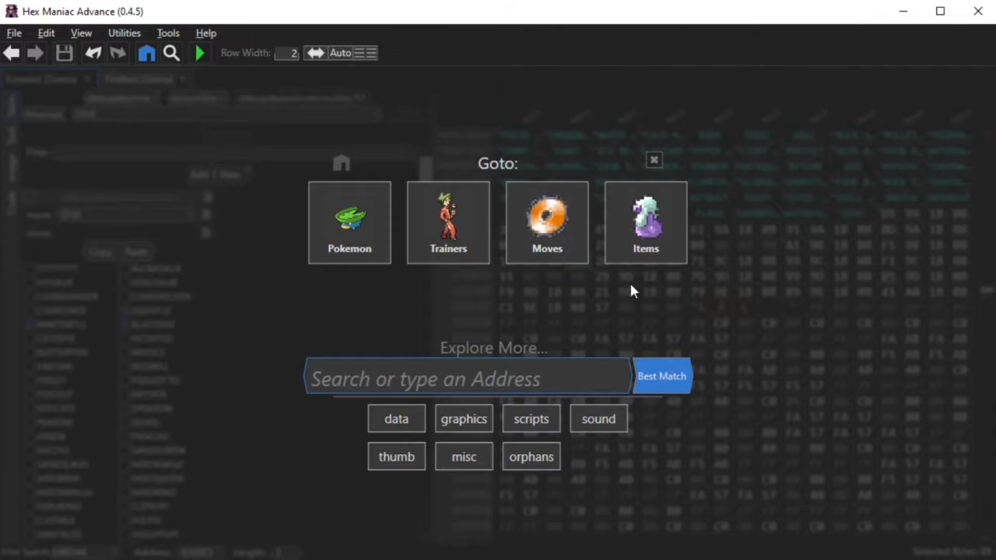
text(moves.tutors)
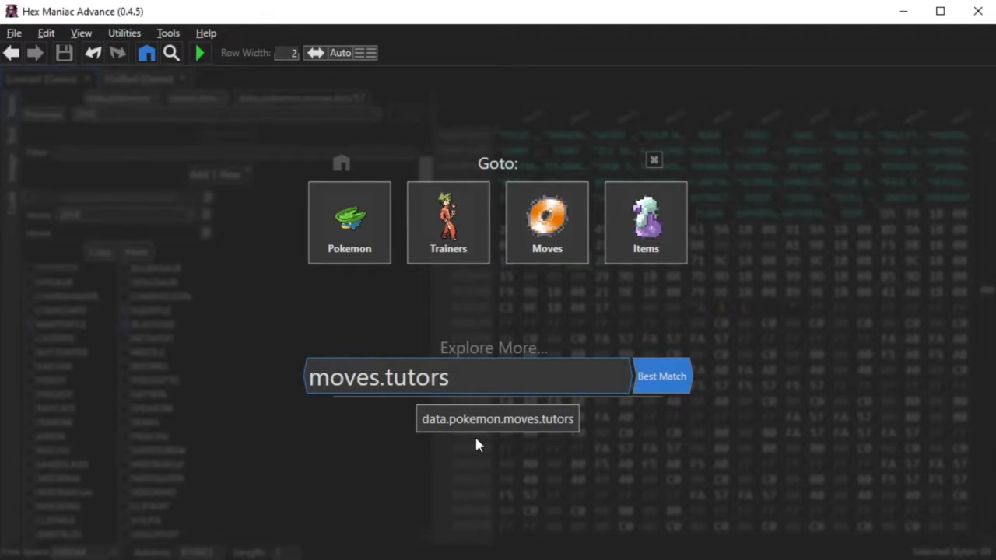
mouse_move(536, 437)
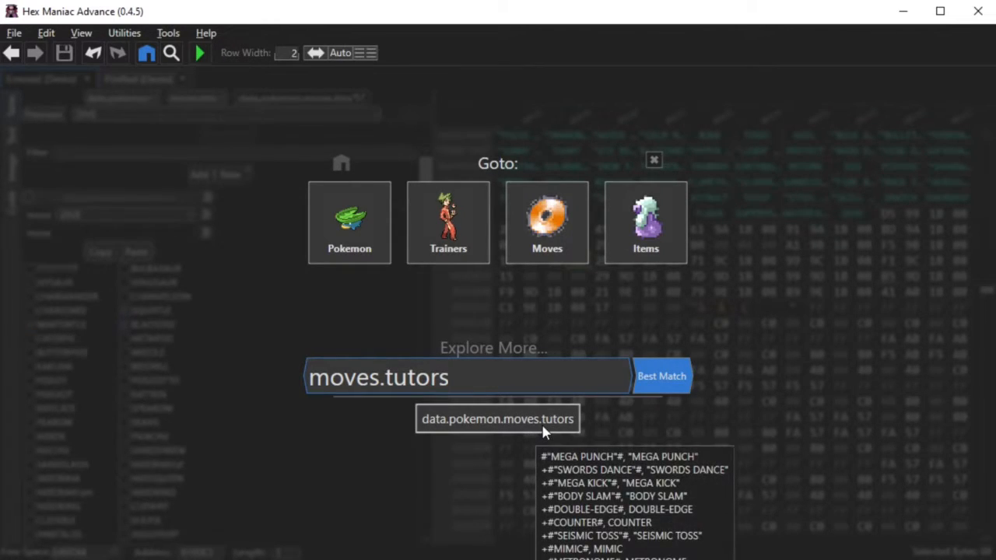
click(542, 420)
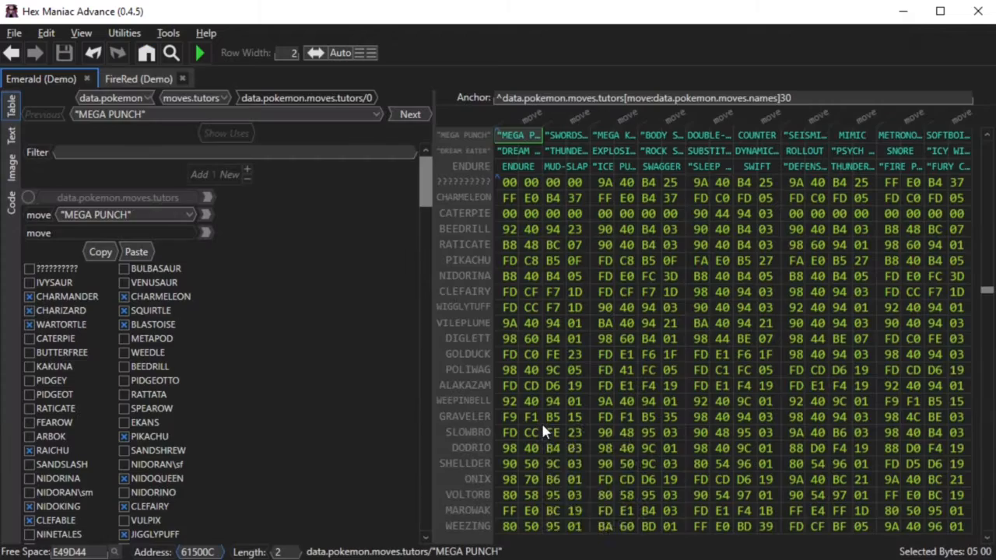
Open the data.pokemon.moves.tutors table in the FireRed ROM and compare it with Emerald's
click(151, 76)
key(ctrl+g)
text(moves.tutors)
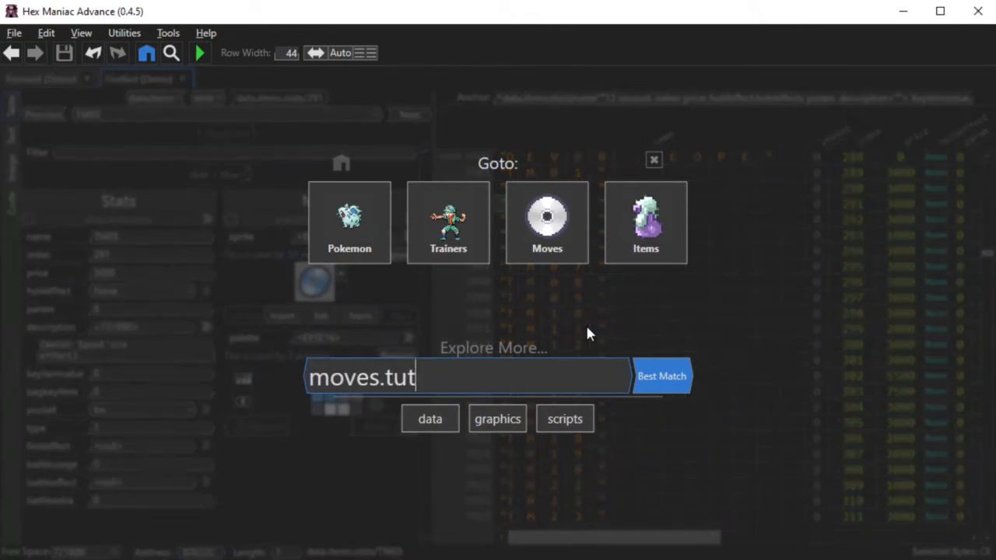
key(Return)
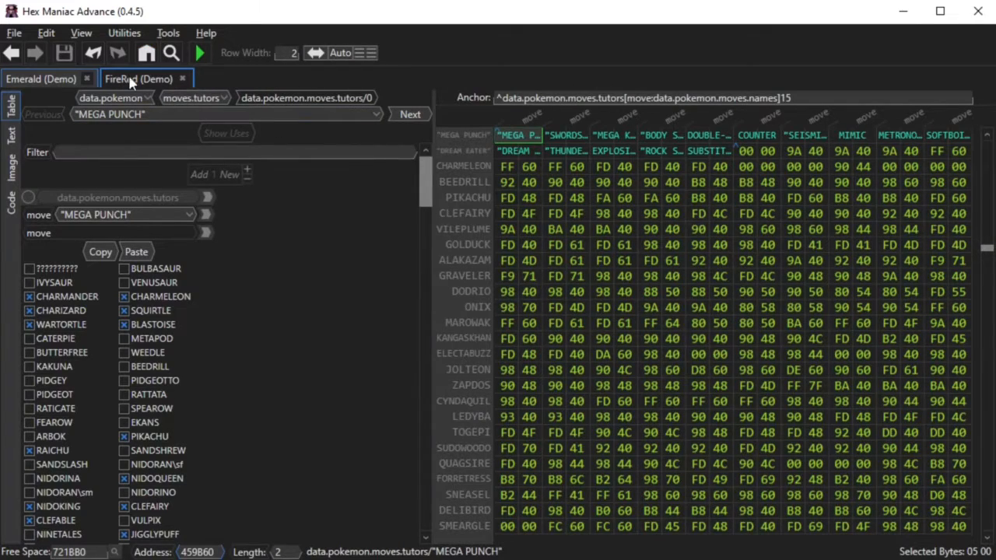
click(135, 81)
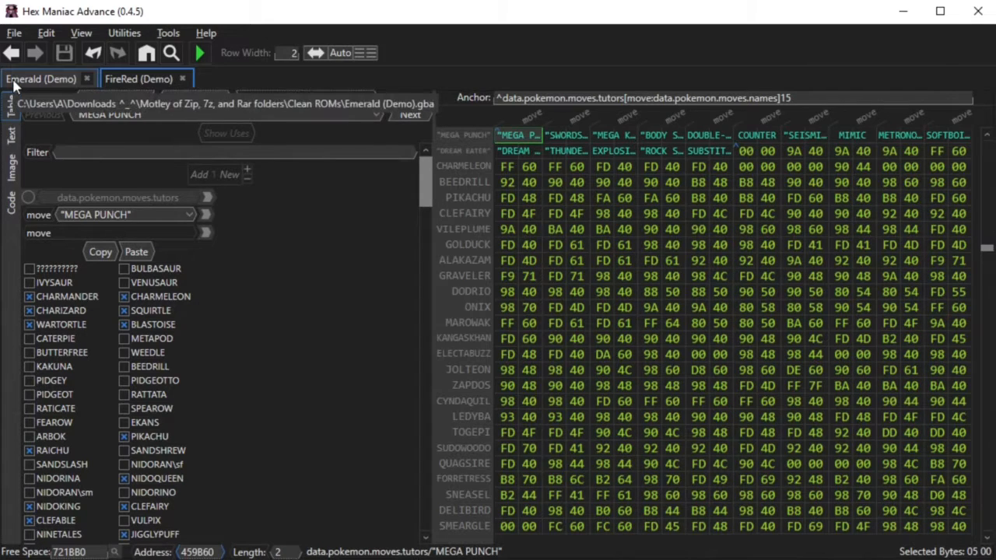
click(41, 79)
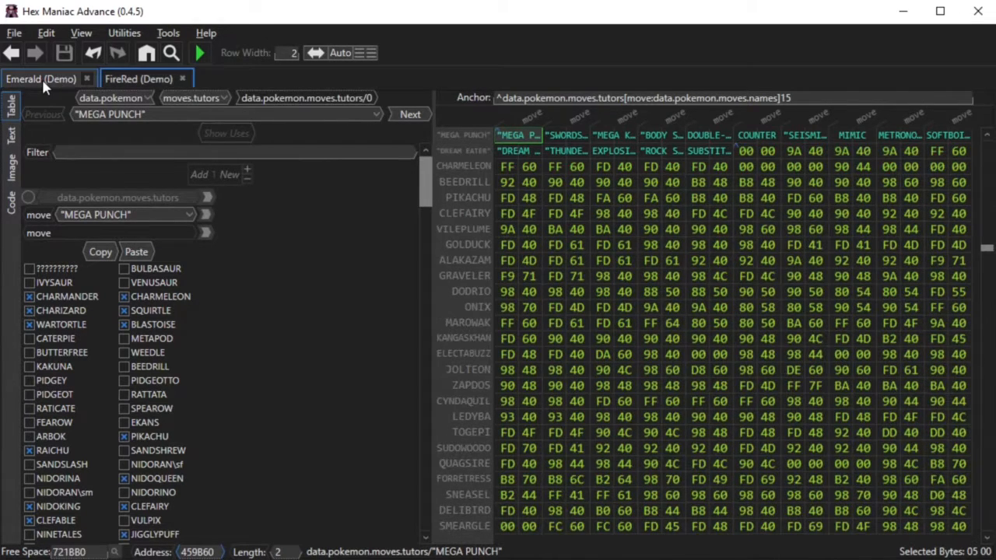
click(128, 76)
Replace the MEGA KICK tutor move with BLAZE KICK in the FireRed ROM and save it
click(612, 135)
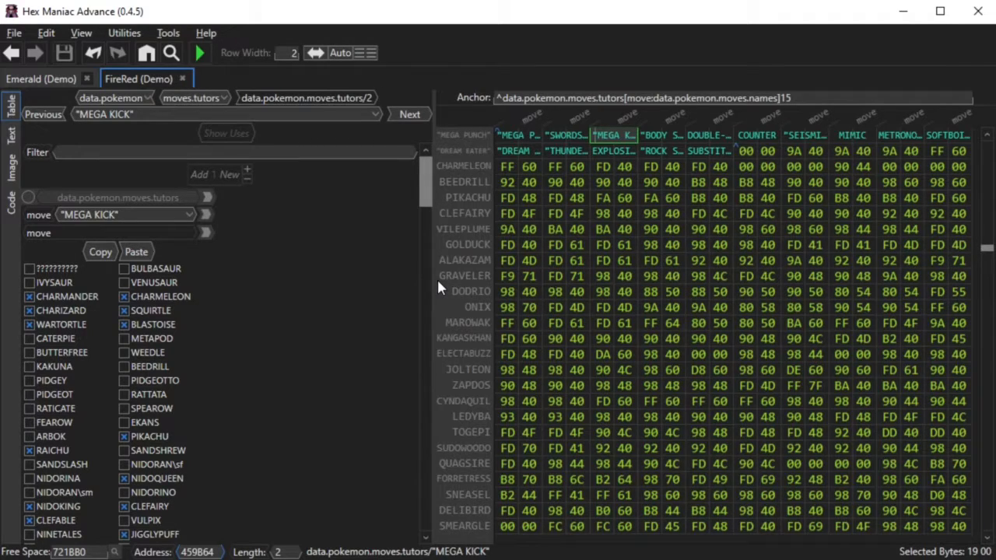
text(blaze)
key(Return)
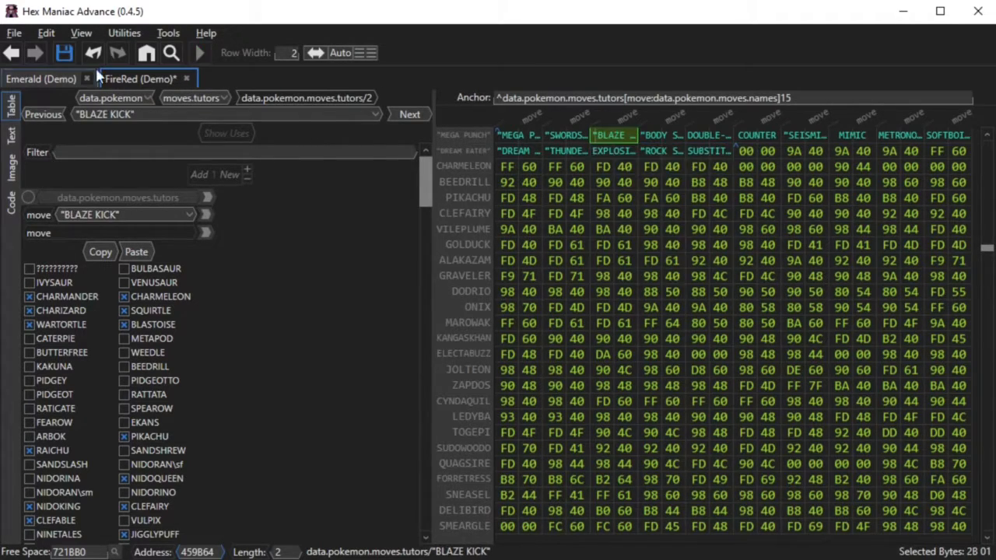
click(70, 54)
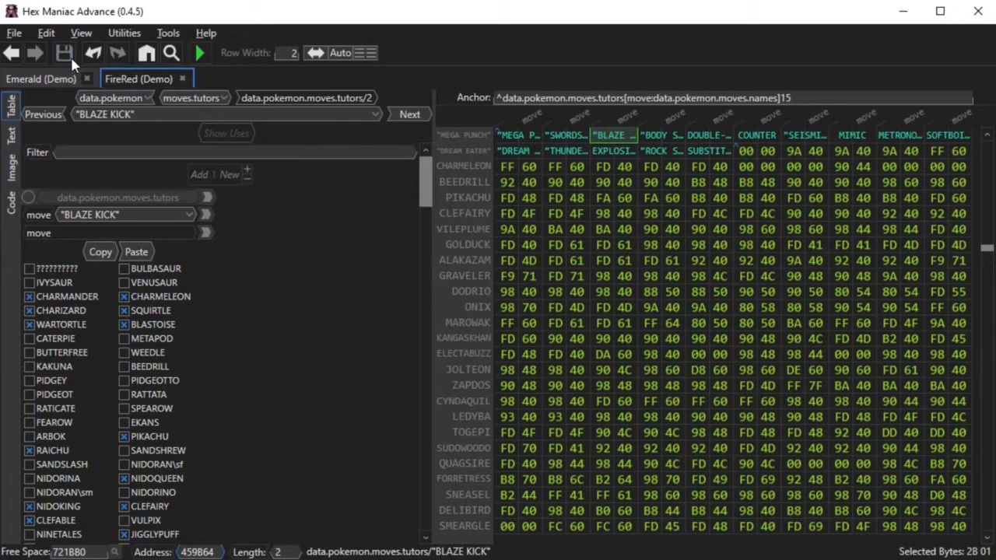
Run the FireRed ROM, talk to the kick move tutor and try to teach BLAZE KICK to FLAREON
click(202, 52)
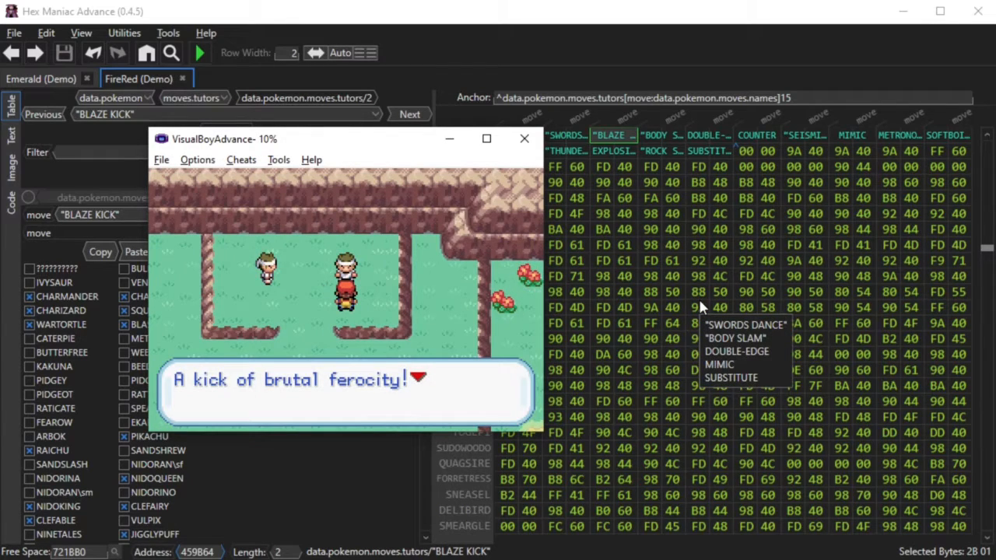
key(z)
key(z)
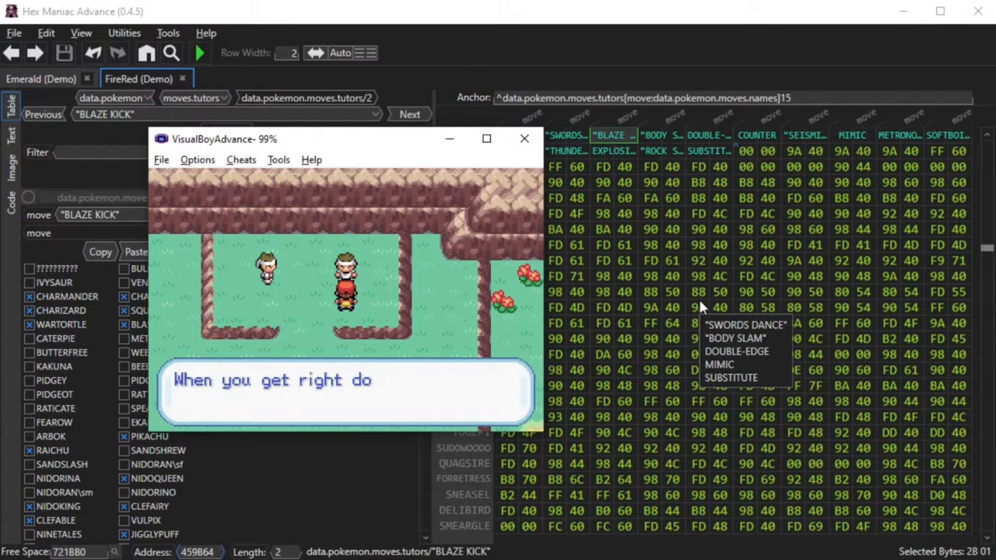
key(z)
key(z)
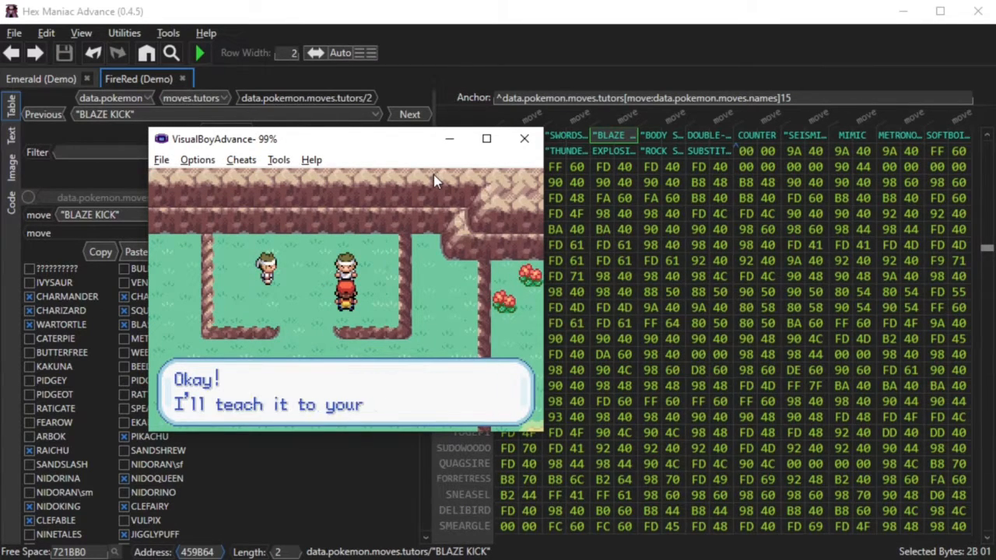
key(z)
key(z)
key(z)
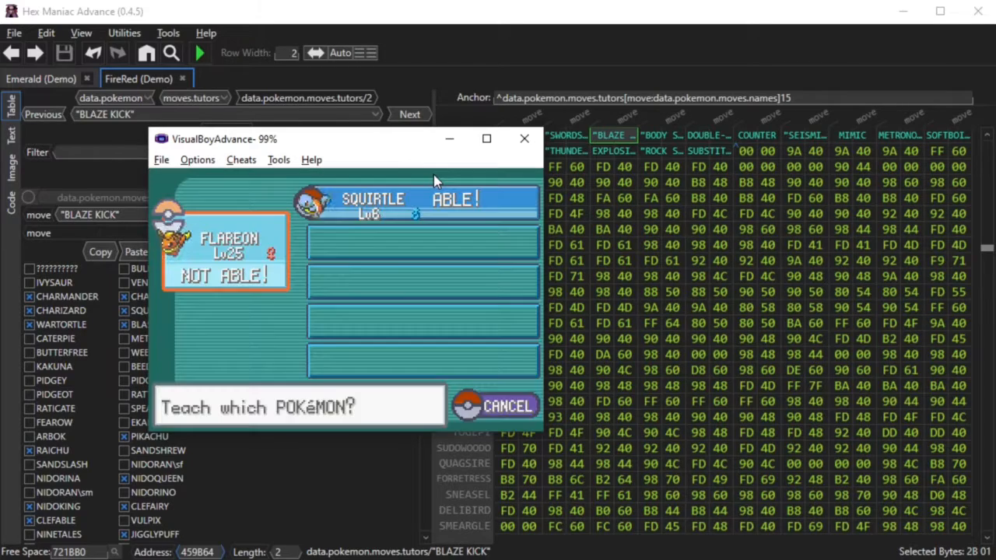
key(z)
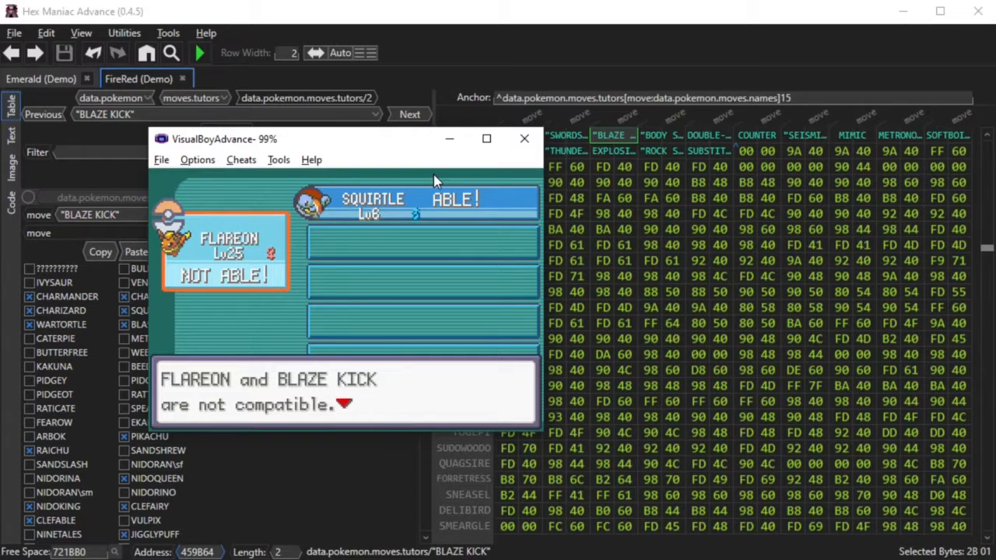
key(z)
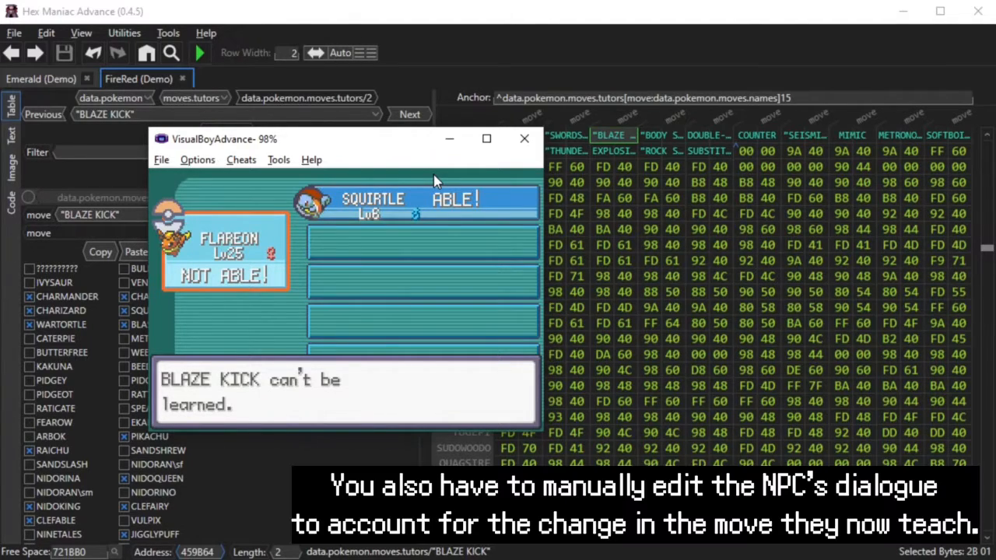
key(z)
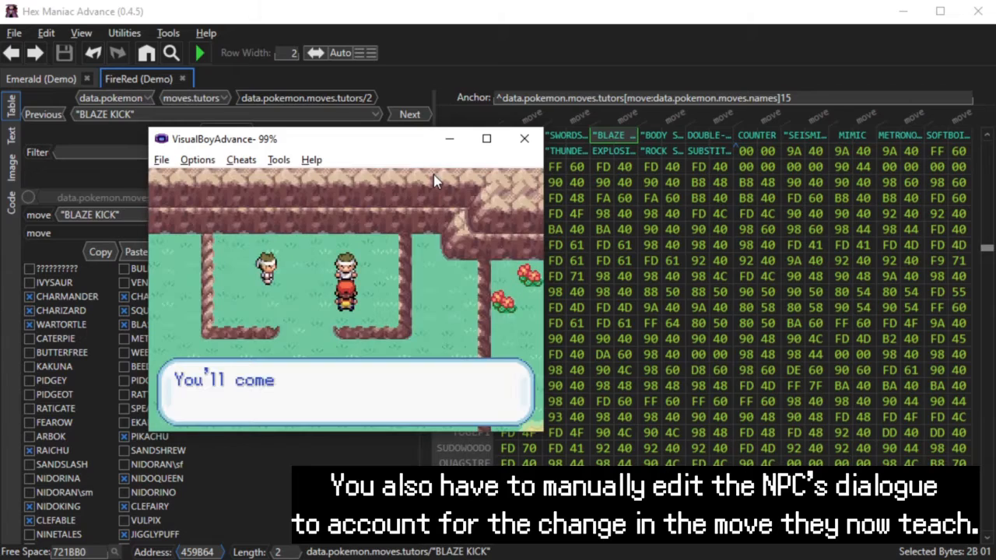
Finish the kick tutor's dialogue, save the game on ROUTE 4 and return to the ROM editor
key(z)
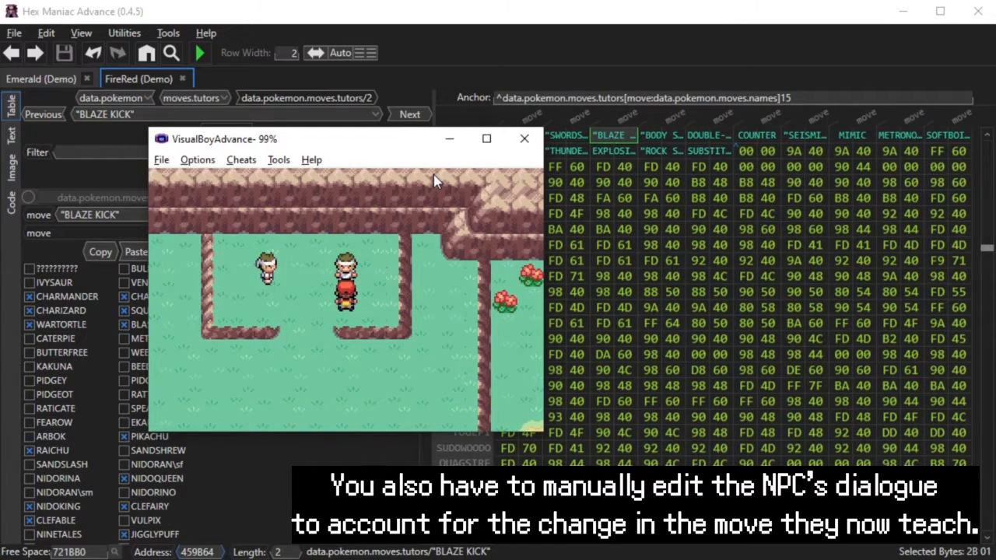
key(Return)
key(Down)
key(Down)
key(z)
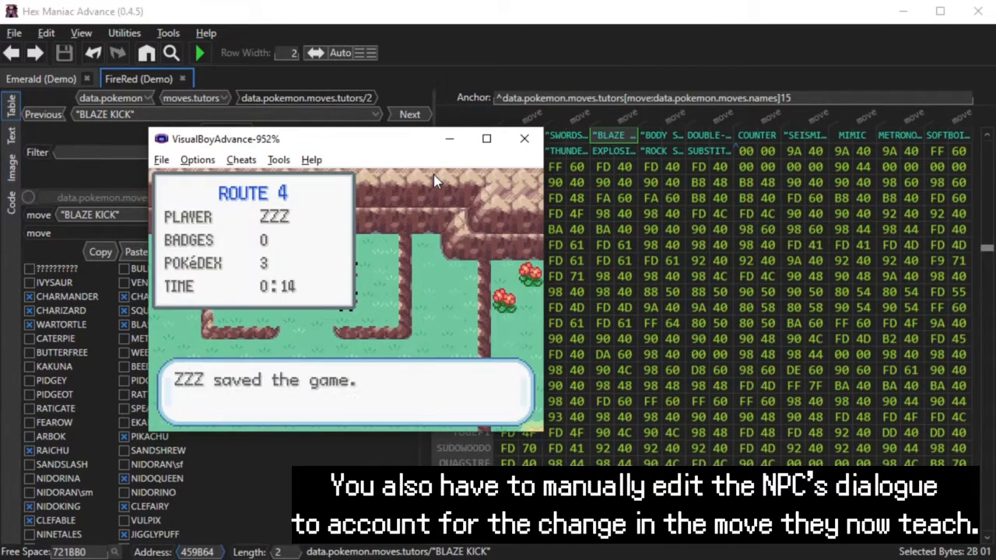
key(z)
click(413, 24)
Make FLAREON compatible with the BLAZE KICK tutor move in the FireRed ROM and save it
scroll(264, 393, down, 5)
scroll(264, 393, down, 10)
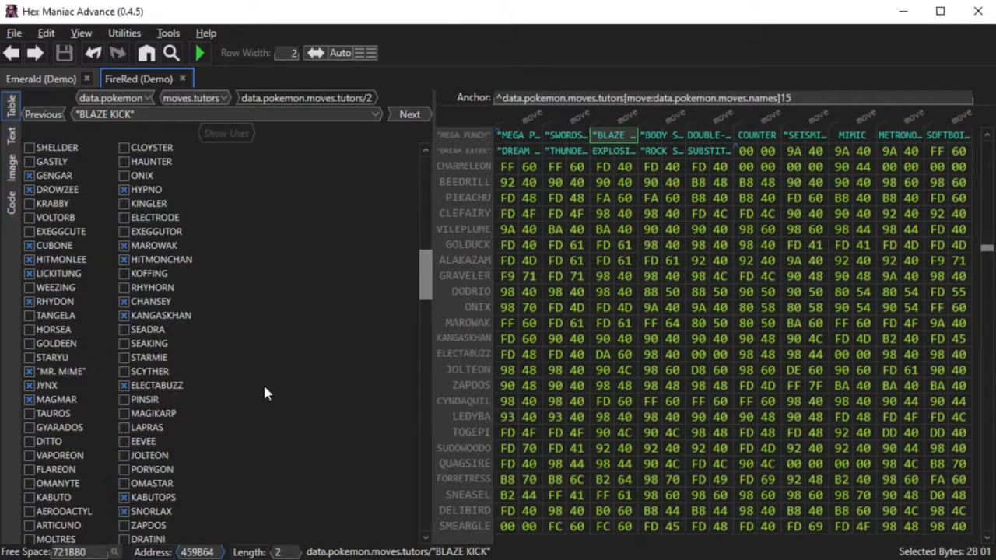
scroll(265, 392, down, 10)
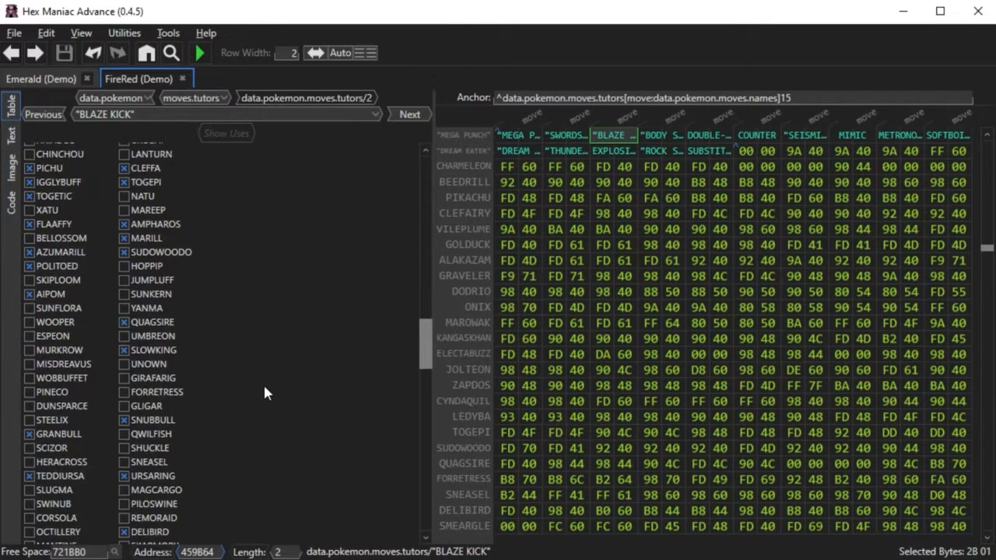
scroll(263, 398, up, 12)
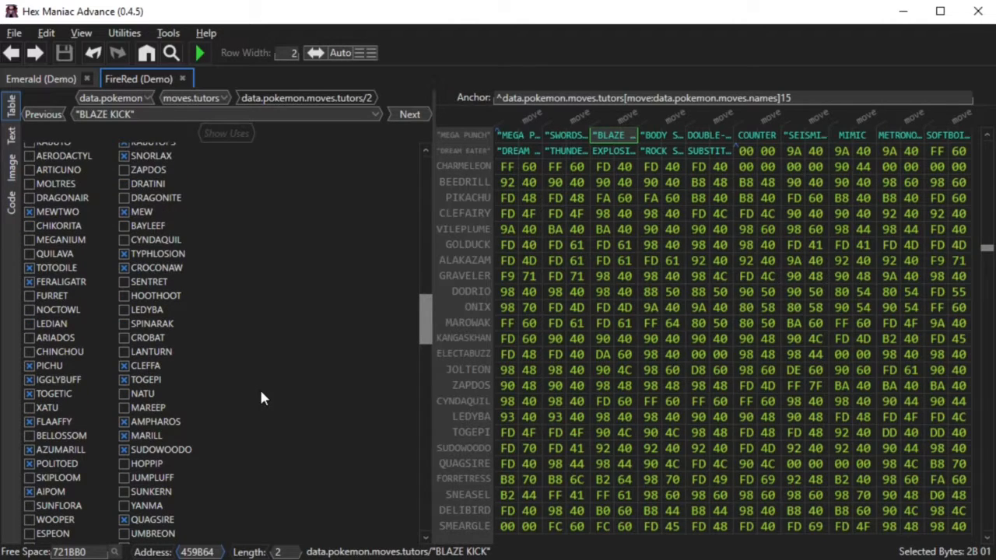
scroll(262, 398, down, 2)
scroll(261, 397, up, 4)
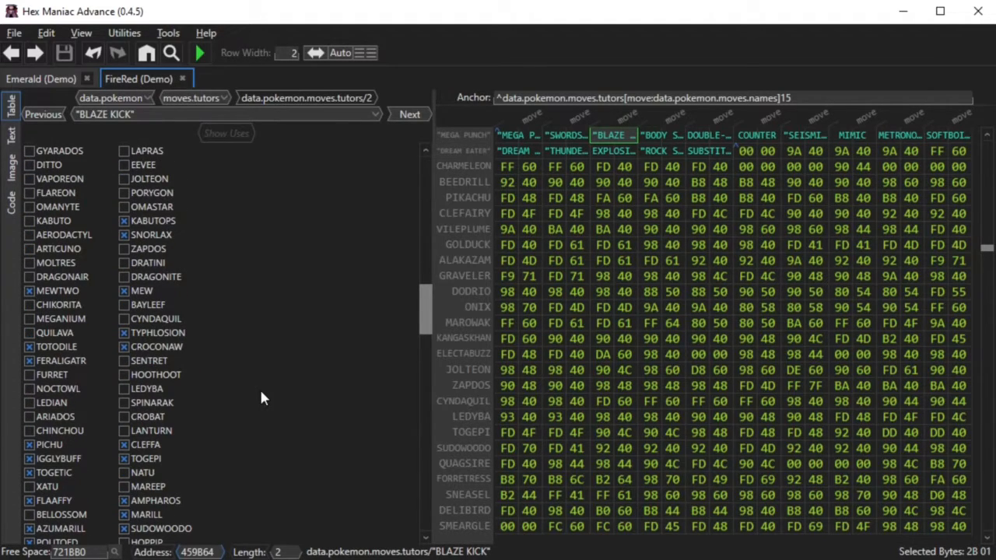
click(39, 191)
click(64, 52)
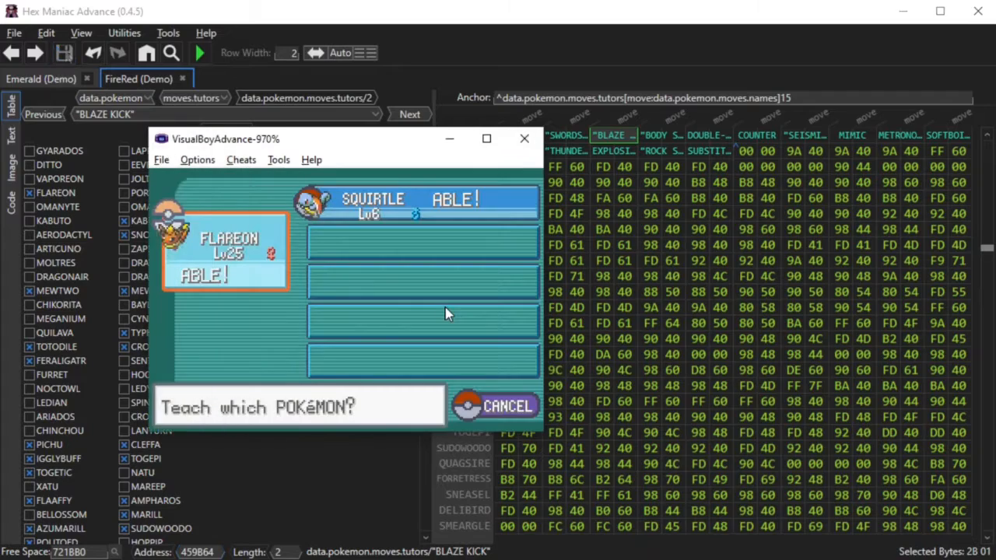
Test the tutor in FireRed by teaching BLAZE KICK to FLAREON in place of HELPING HAND
key(z)
key(z)
key(z)
key(z)
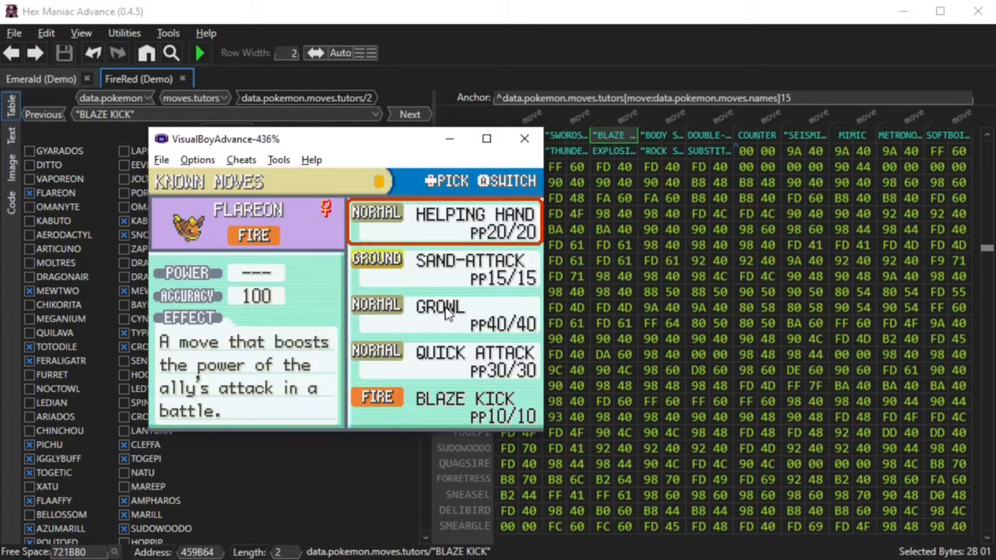
key(z)
key(space)
key(z)
key(z)
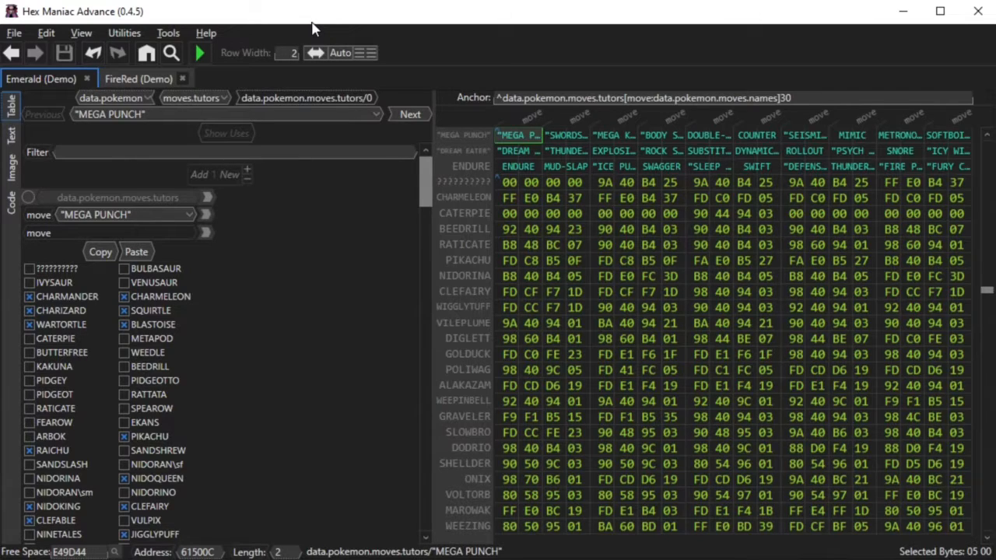
Search the Emerald ROM for unown and open UNOWN's entry in the data.pokemon.moves.tmcompatibility table
click(147, 52)
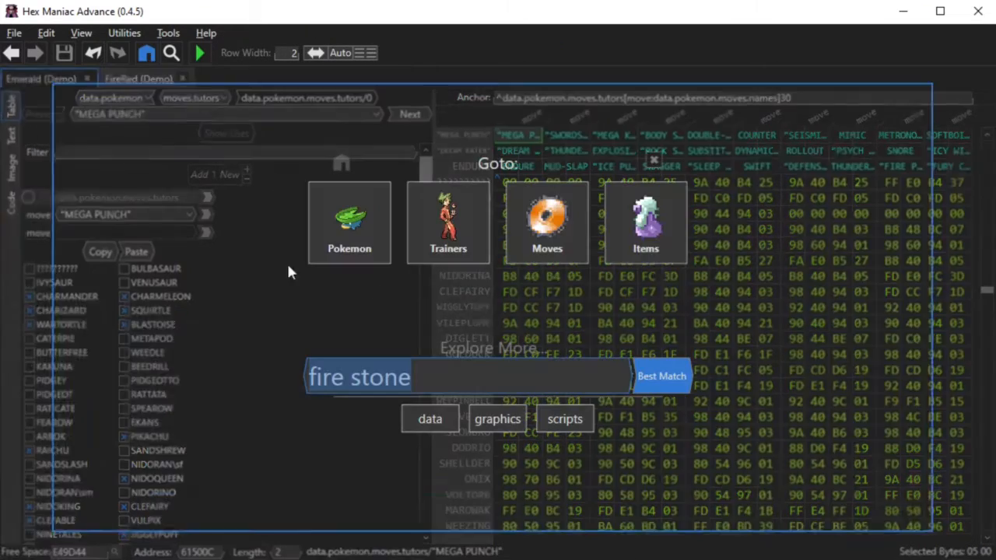
key(BackSpace)
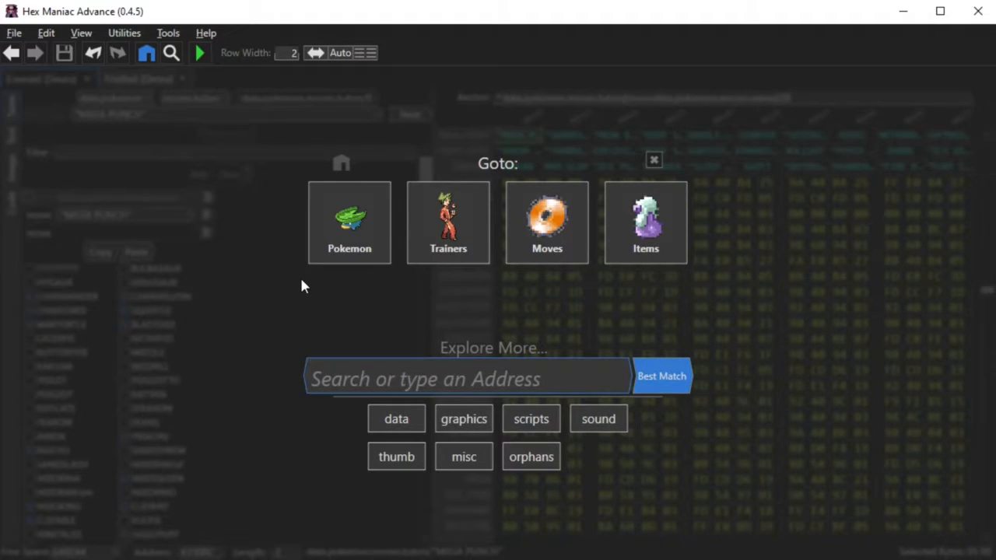
text(unown)
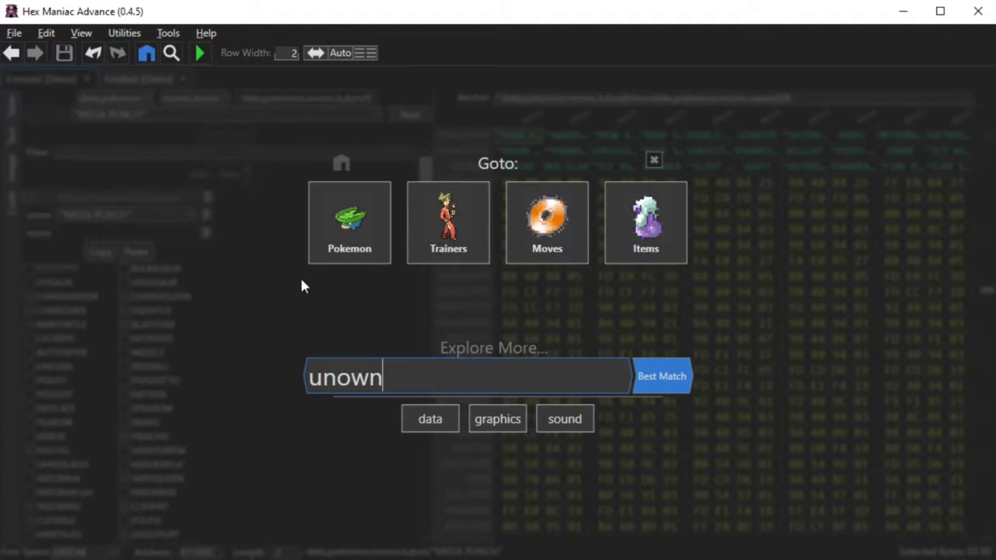
click(432, 430)
click(466, 440)
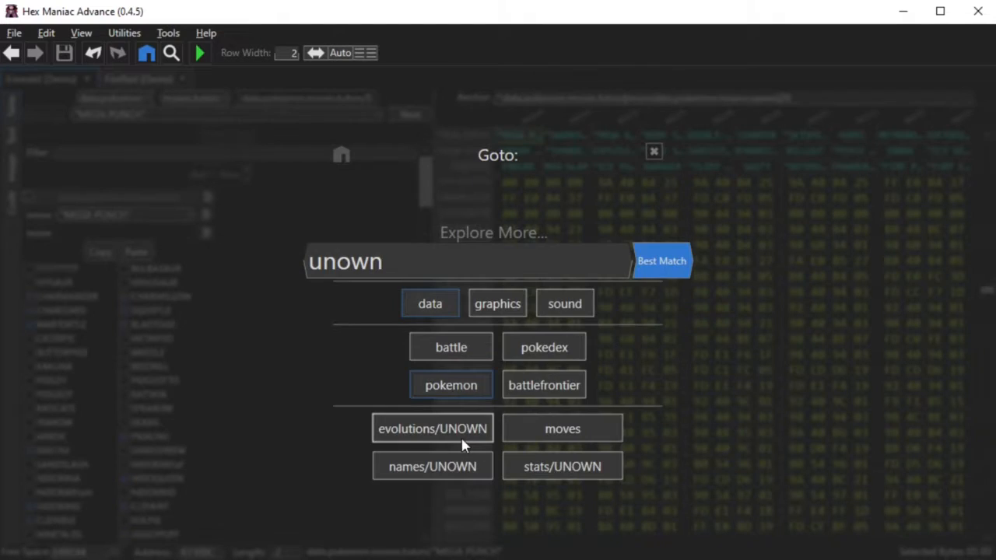
click(532, 437)
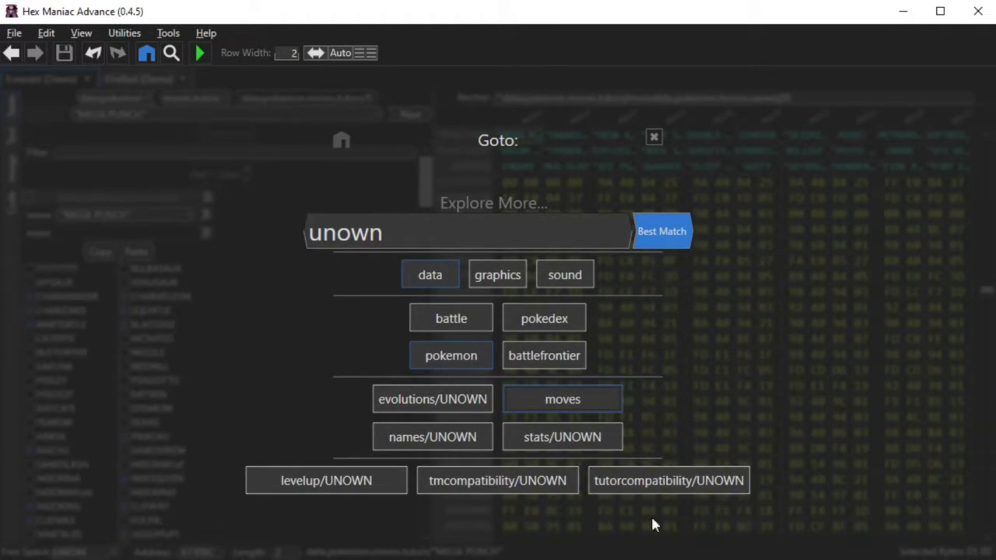
click(499, 490)
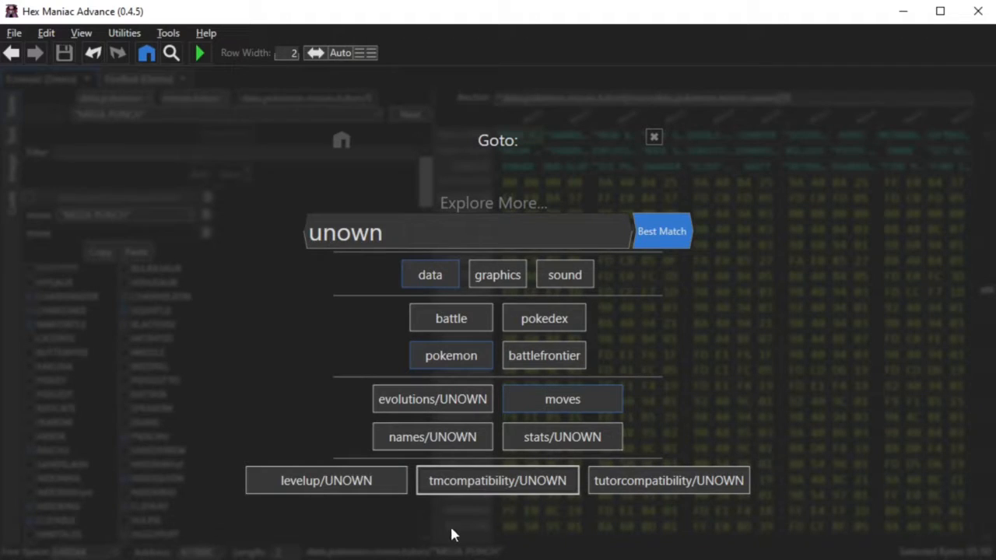
Make UNOWN compatible with the TM moves PROTECT, PSYCHIC, TORMENT, SLUDGE BOMB, RAIN DANCE, HIDDEN POWER, SKILL SWAP and WATER SPOUT
drag(426, 202, 429, 456)
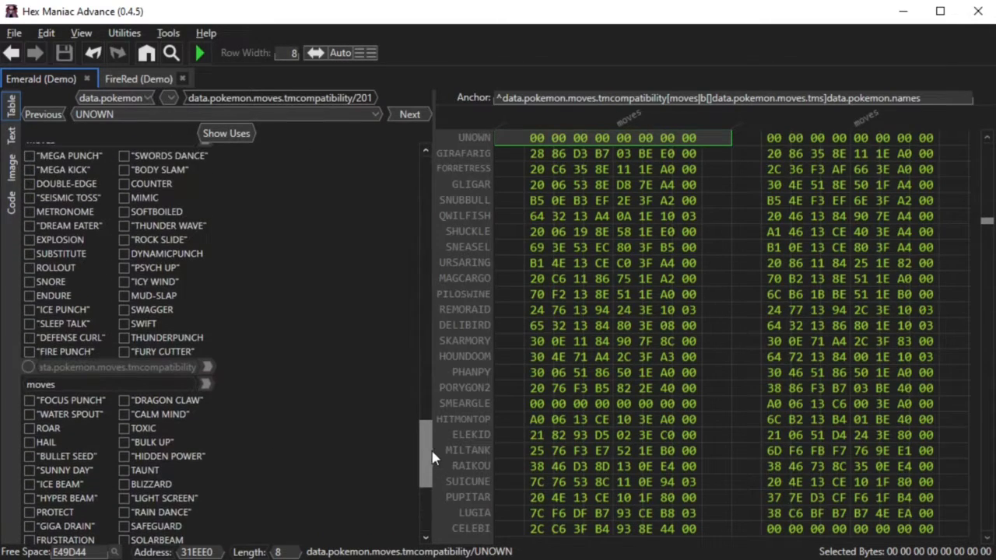
scroll(424, 402, up, 8)
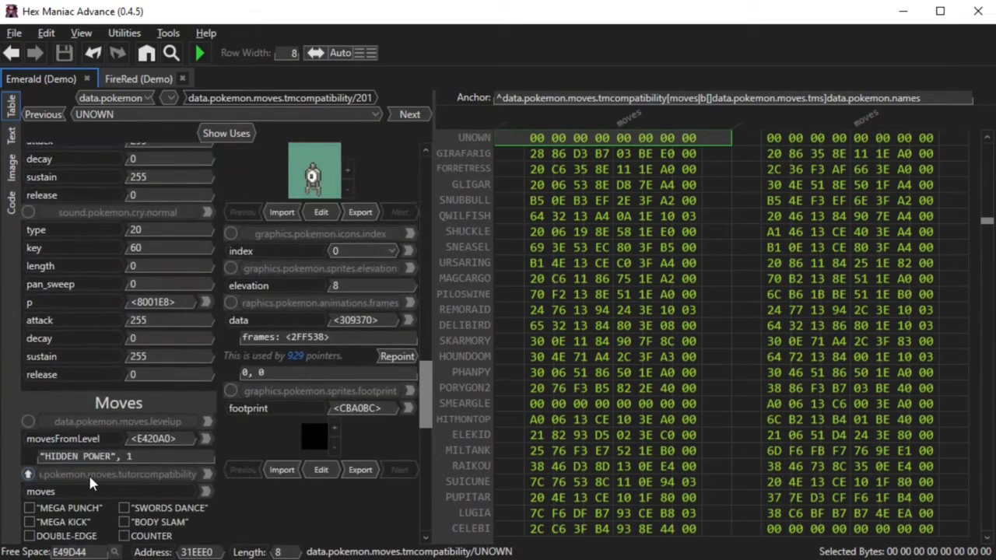
drag(426, 393, 428, 494)
click(54, 263)
click(141, 263)
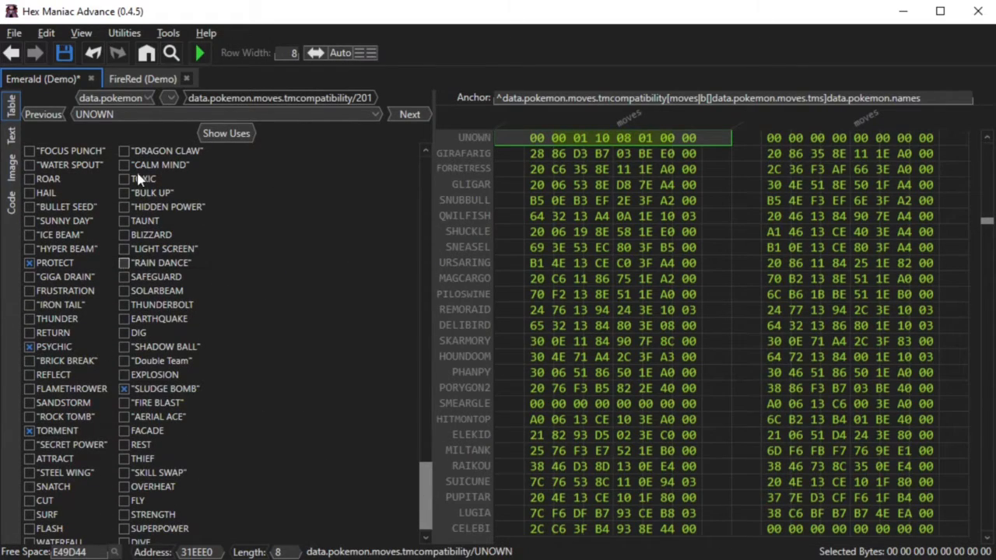
click(138, 208)
click(137, 476)
scroll(140, 351, up, 1)
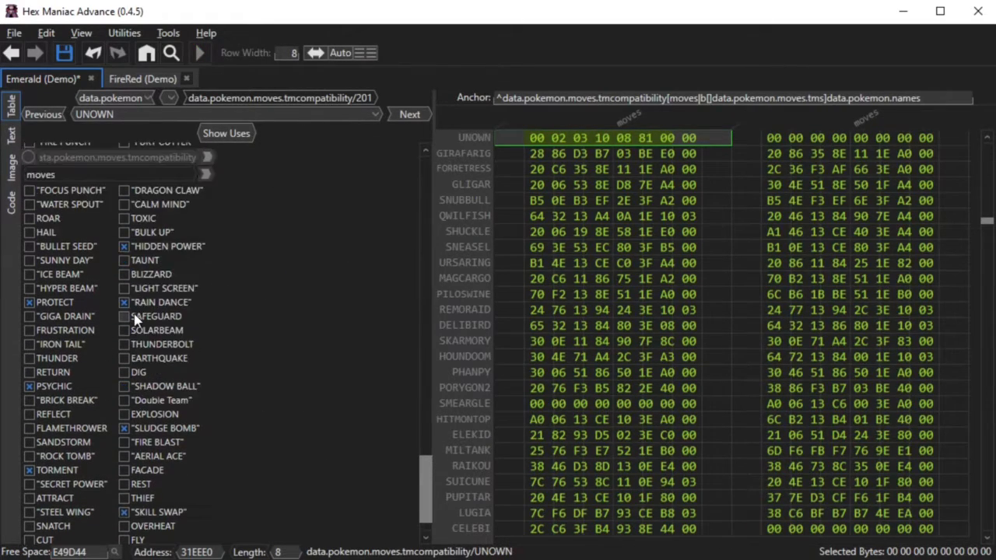
click(43, 205)
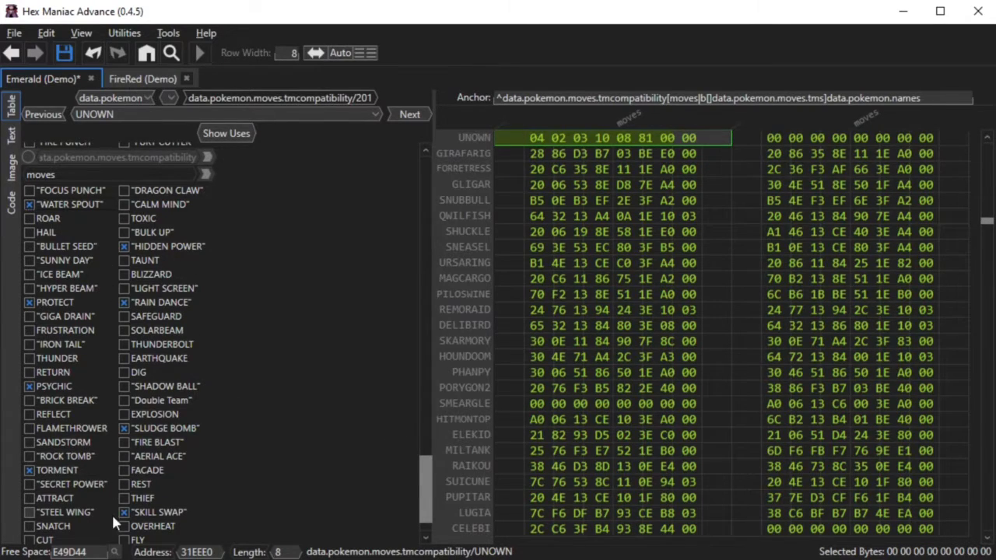
Enable tutor moves ROCK SLIDE, ICY WIND, DOUBLE-EDGE, DREAM EATER, ROLLOUT, SLEEP TALK, COUNTER, SOFTBOILED, SWAGGER, FURY CUTTER and MEGA PUNCH for UNOWN and save
scroll(427, 486, up, 1)
drag(426, 486, 436, 441)
click(125, 343)
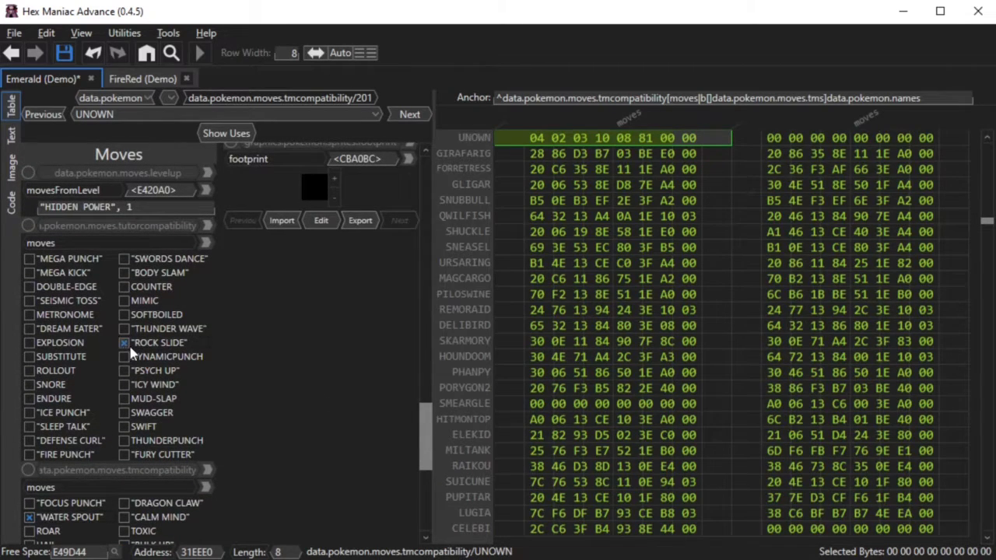
click(125, 381)
click(30, 286)
click(29, 328)
click(32, 370)
click(39, 426)
click(128, 287)
click(131, 316)
click(125, 412)
click(137, 460)
click(29, 258)
click(68, 51)
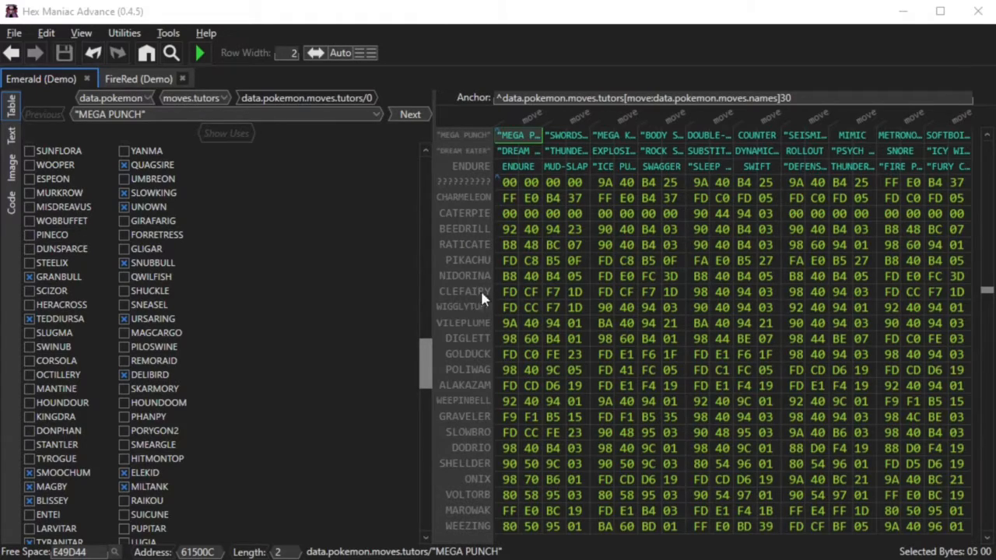
Select FURY CUTTER, the last entry of Emerald's tutor table, and run the Make Tutors Expandable utility
click(947, 166)
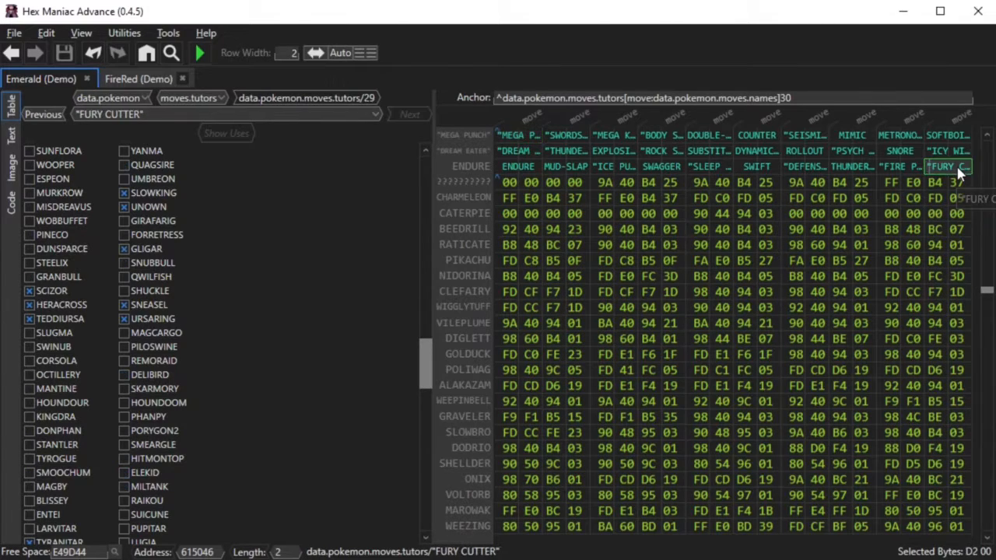
drag(424, 366, 437, 138)
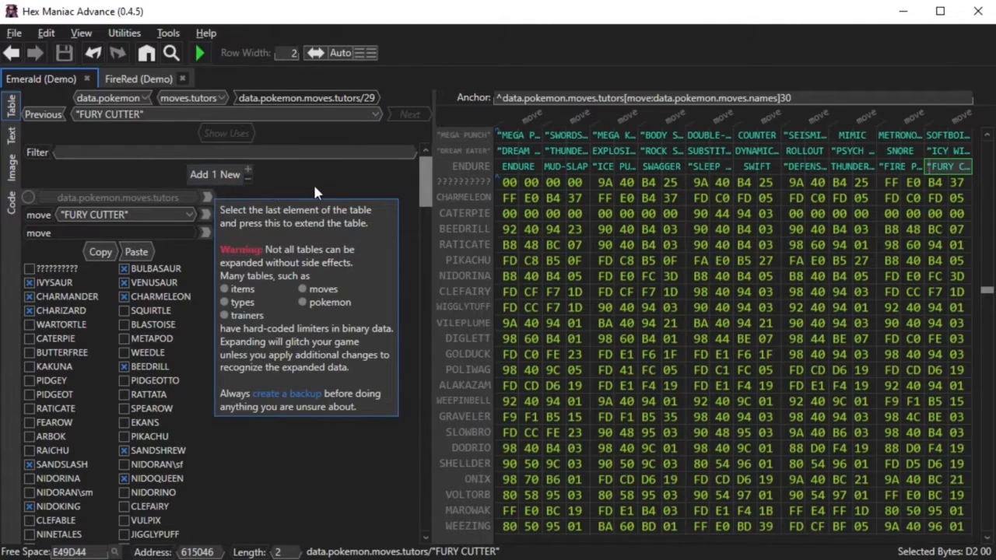
click(126, 33)
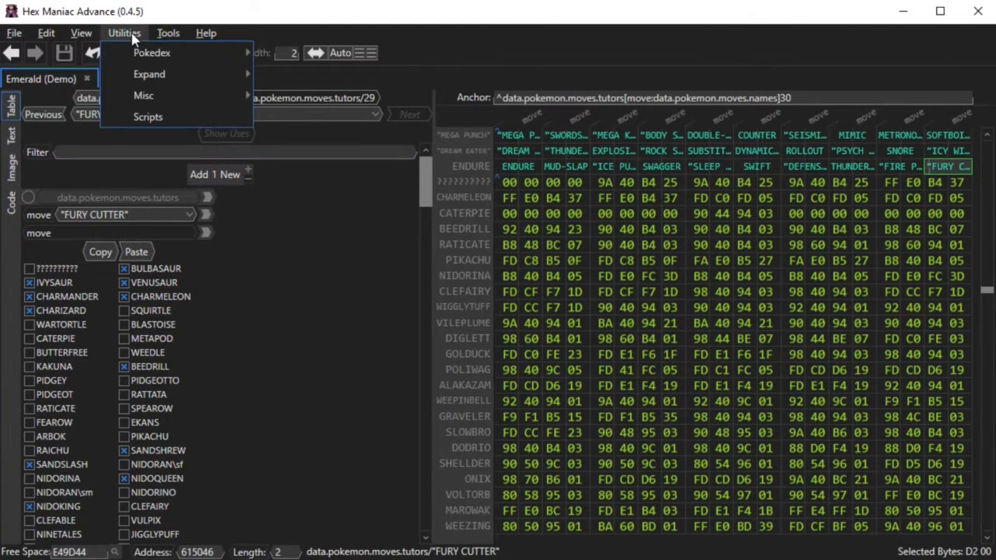
mouse_move(117, 71)
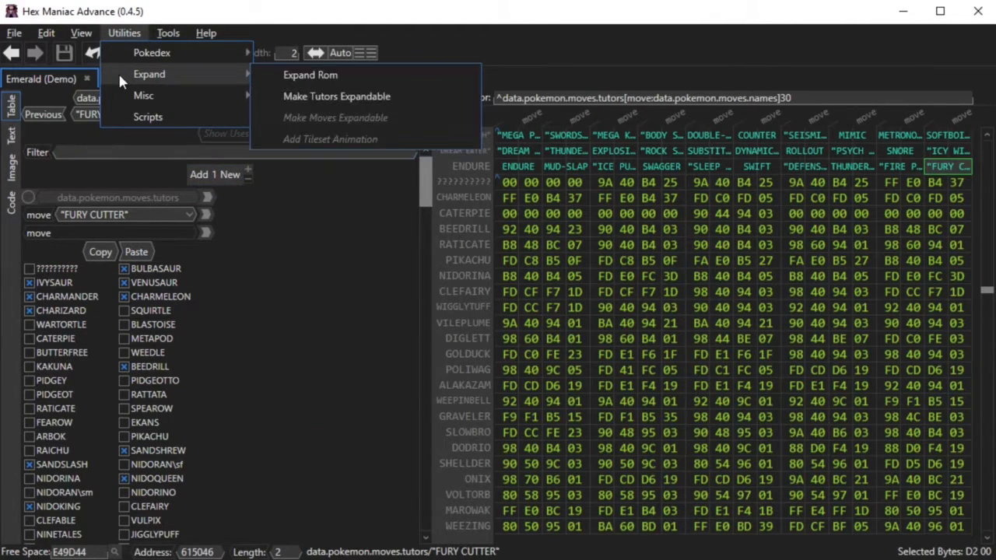
click(280, 97)
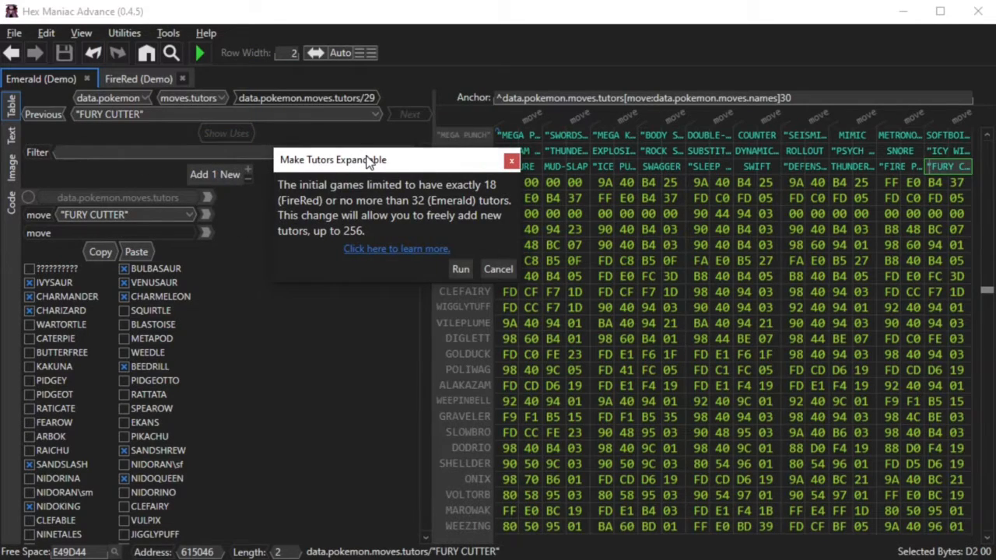
click(460, 272)
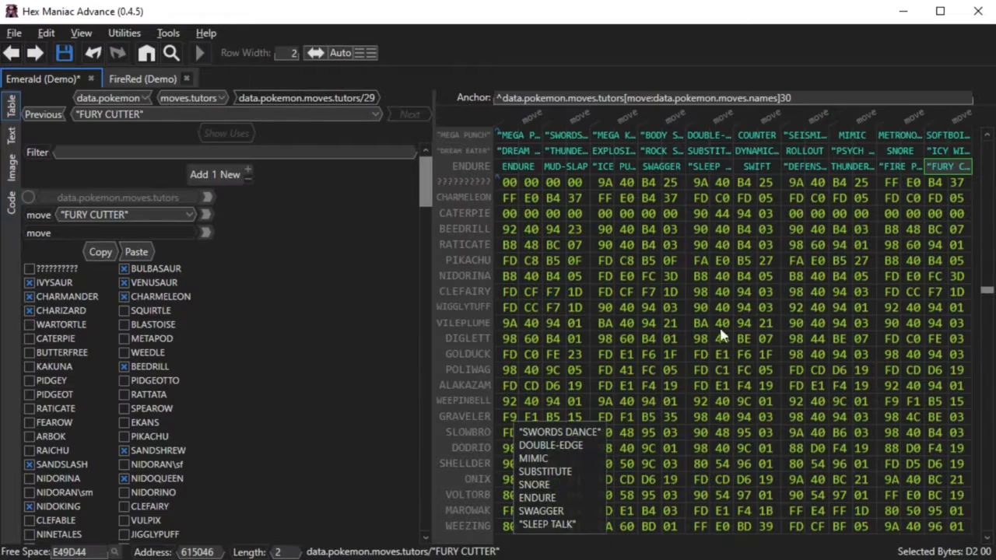
Extend Emerald's data.pokemon.moves.tutors table with 5 new entries
click(215, 173)
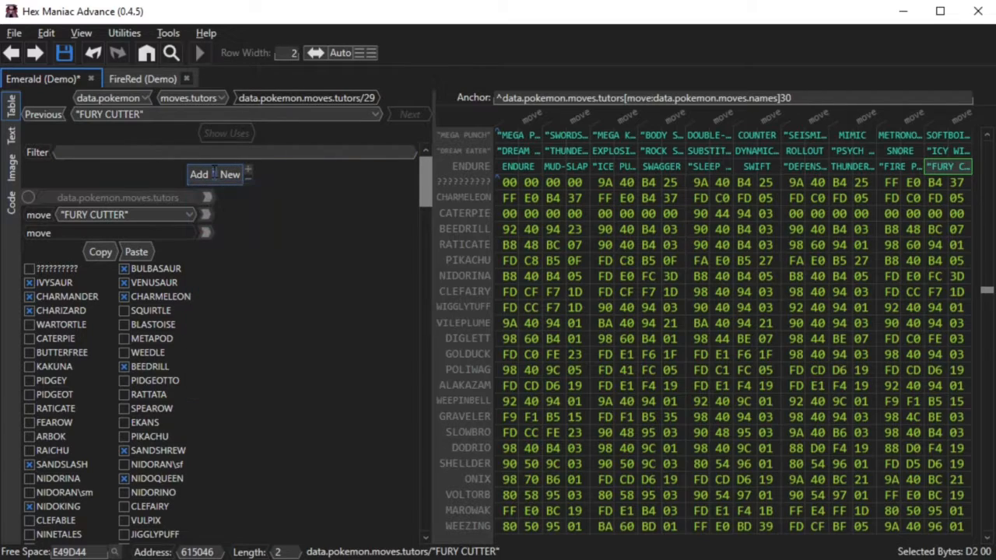
text(5)
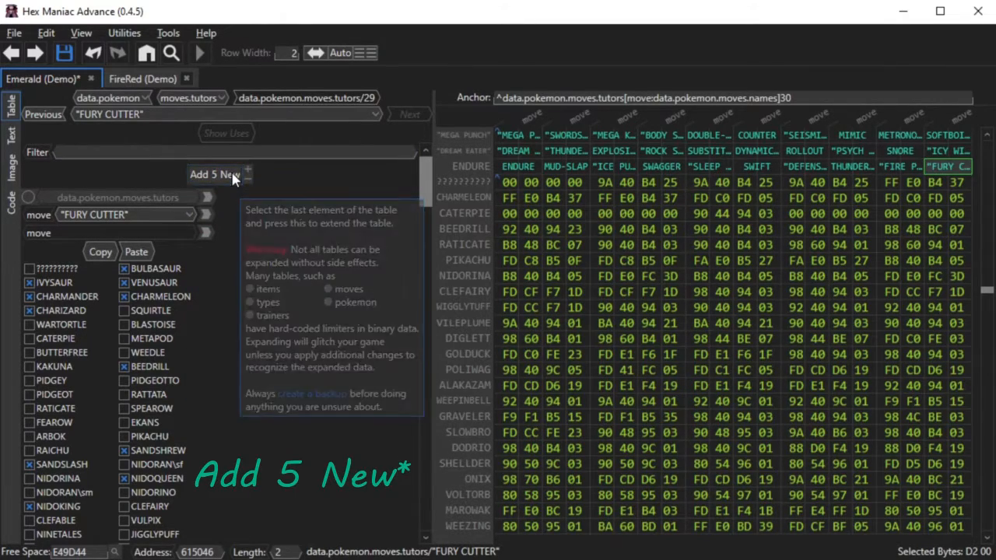
key(Return)
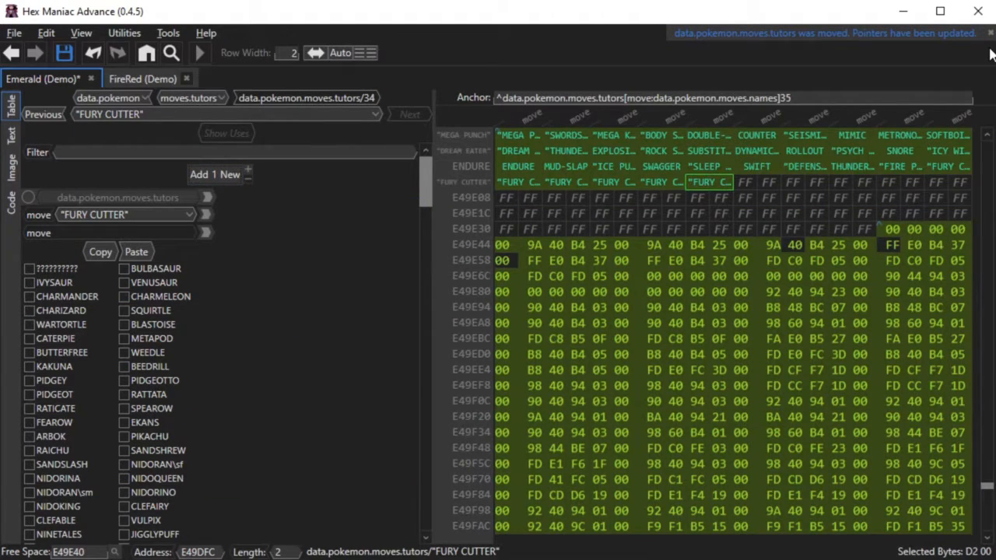
Set the first newly added tutor entry to COMET PUNCH
click(530, 182)
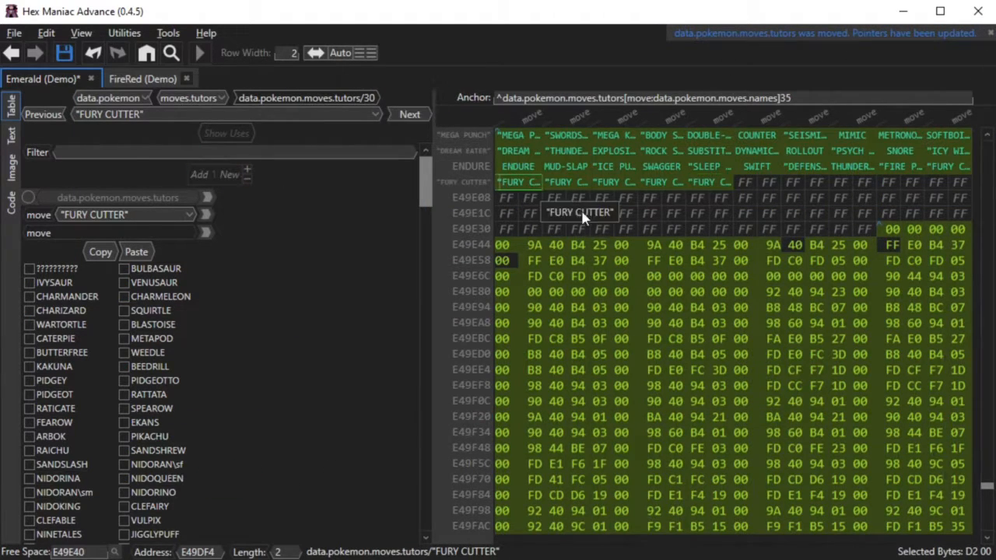
text(comet)
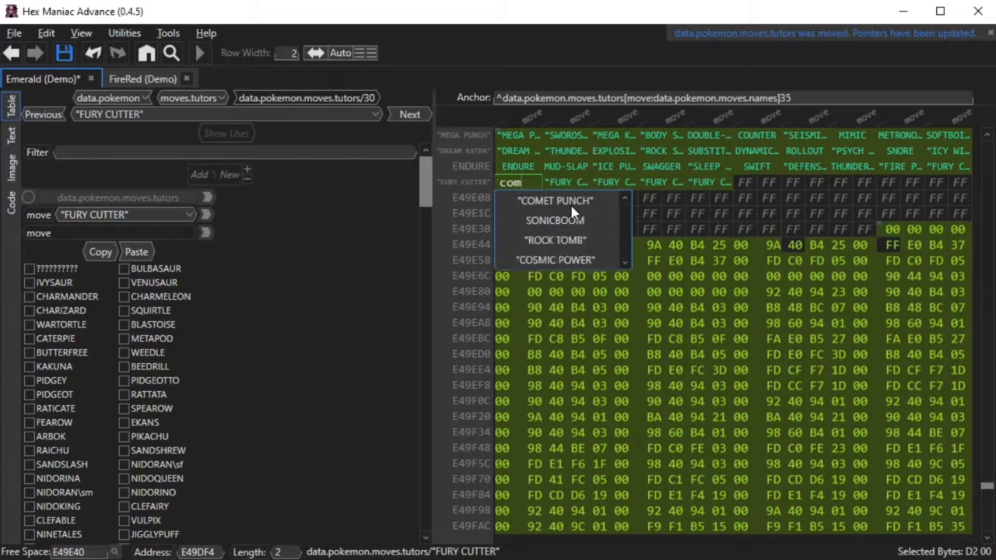
click(570, 204)
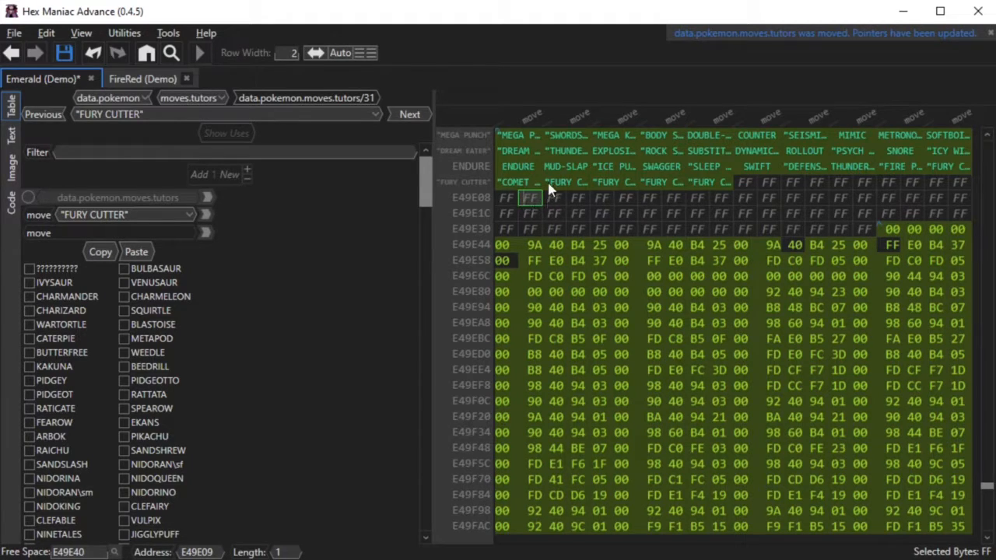
Copy MEGA PUNCH's tutor compatibility list and paste it onto the COMET PUNCH entry
click(529, 139)
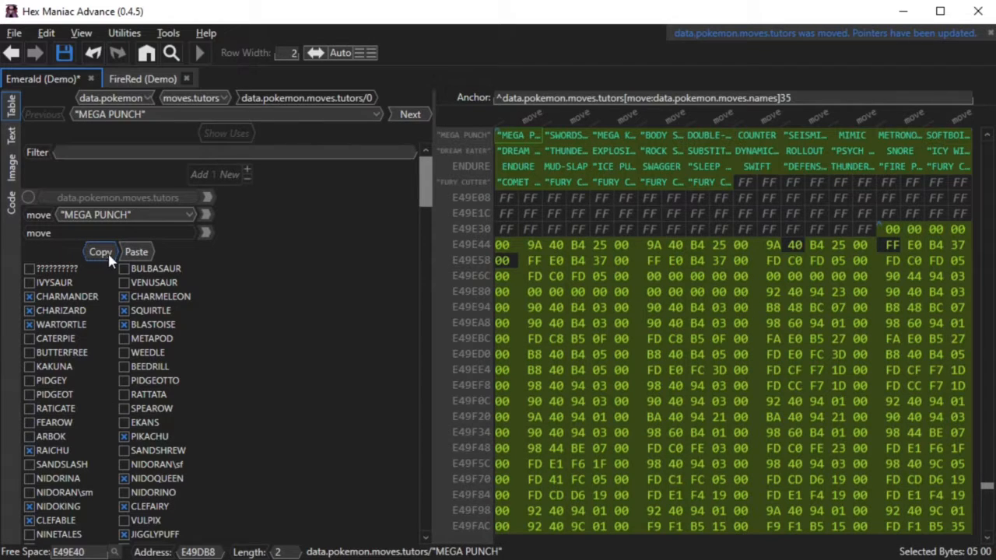
mouse_move(425, 191)
mouse_down()
mouse_move(407, 376)
mouse_move(408, 533)
mouse_move(422, 178)
mouse_up()
click(514, 180)
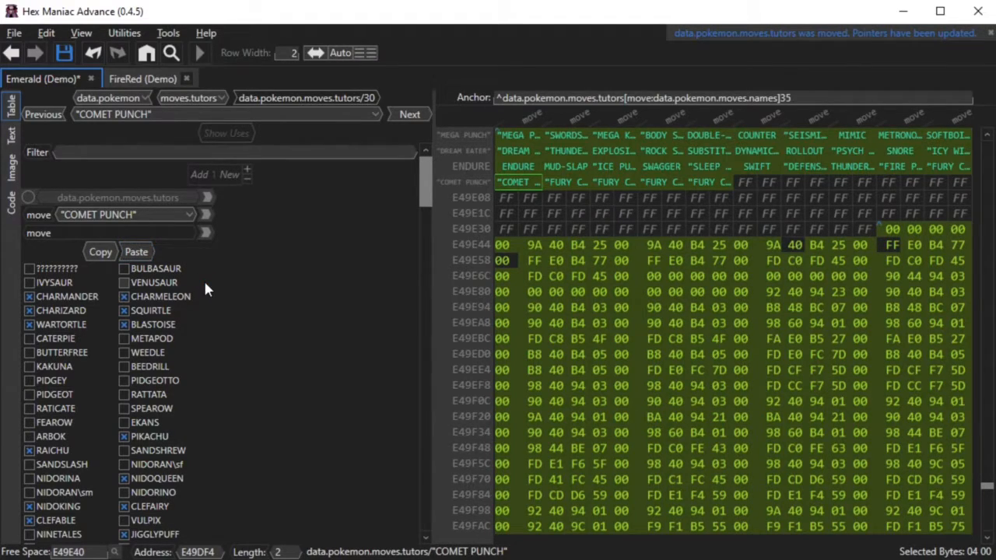
Enable COMET PUNCH for LATIOS and LATIAS as well and save the Emerald ROM
drag(425, 191, 413, 529)
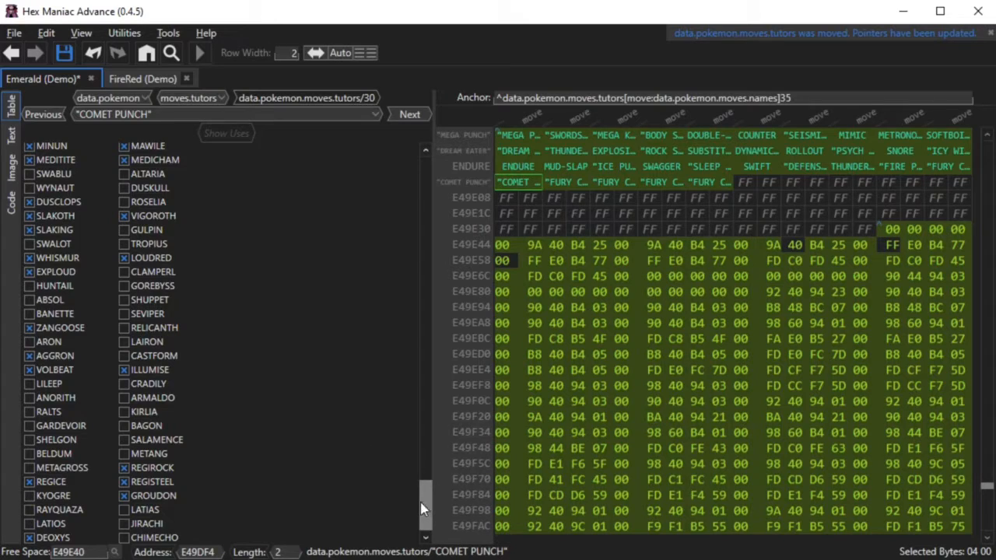
click(53, 525)
click(139, 508)
click(65, 53)
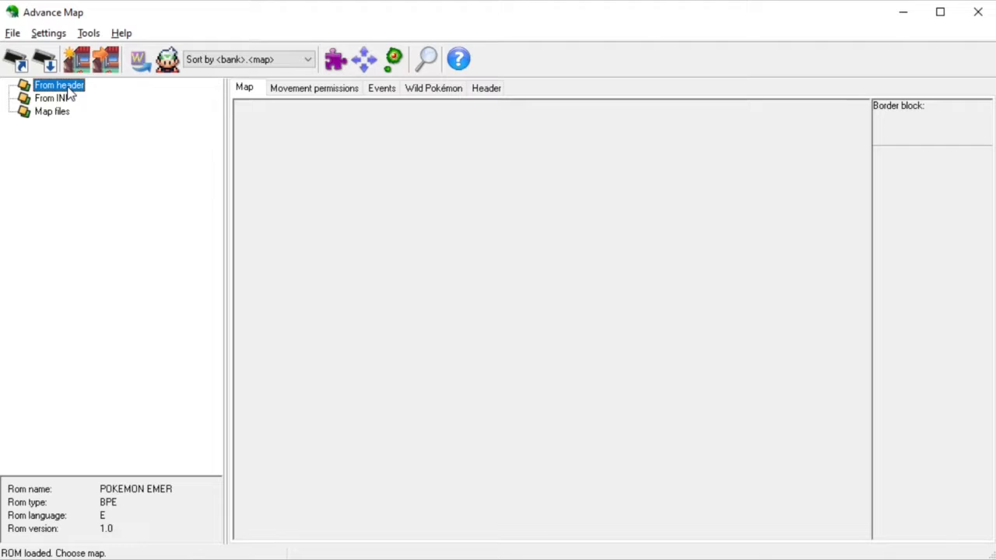
In Advance Map, open RUSTBORO CITY (0.3) from header bank 0 and show its events
double_click(52, 88)
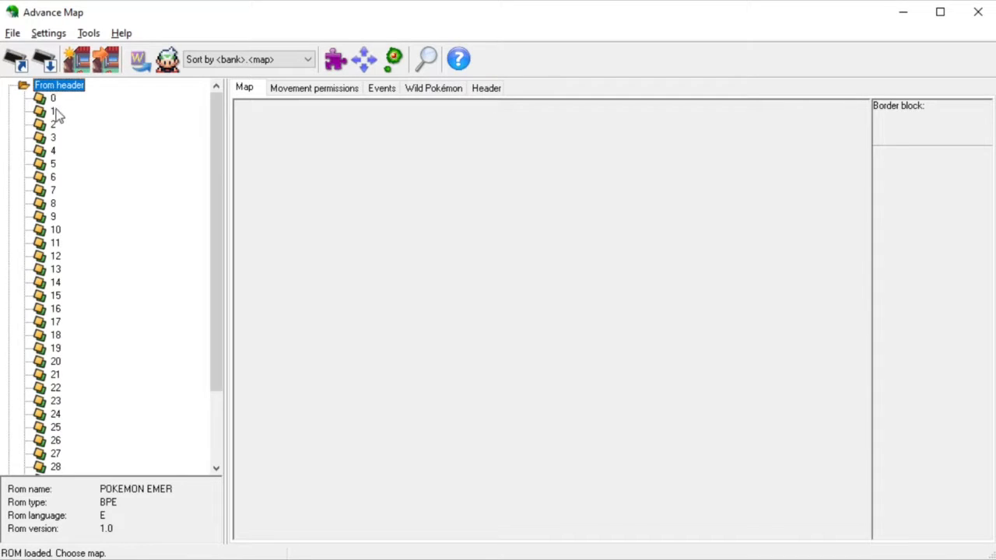
double_click(53, 99)
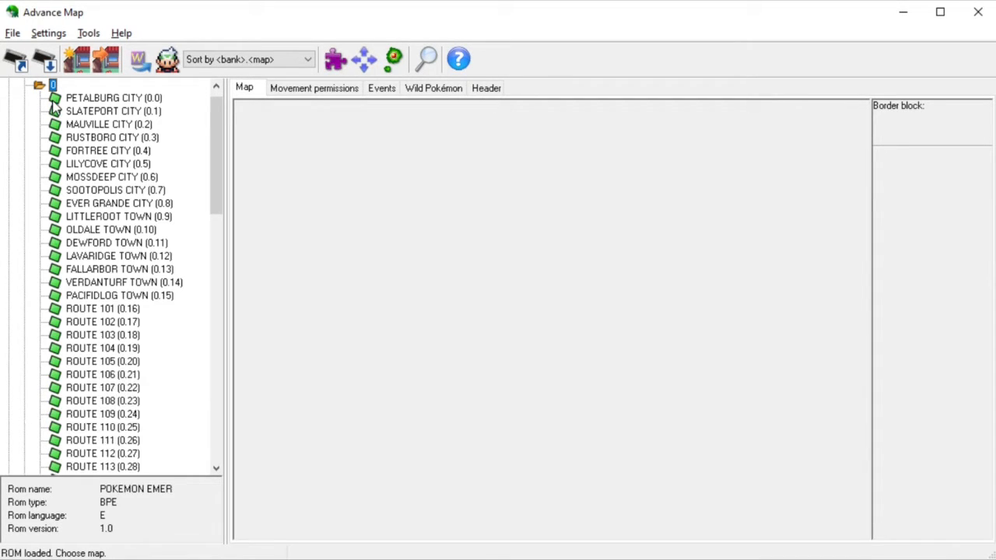
click(129, 138)
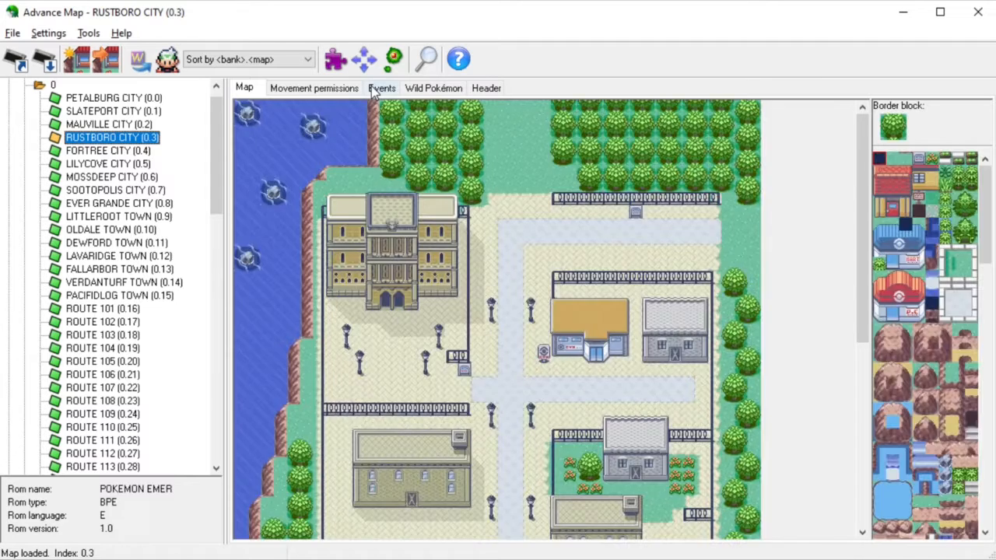
click(374, 90)
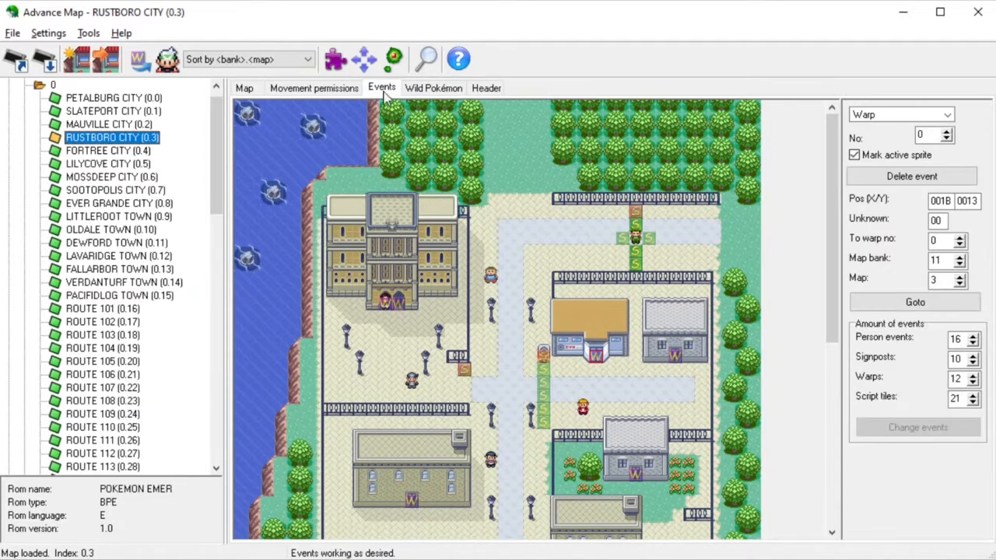
Add a 17th person event at position 0014, 0014 with Look up movement and picture number 40
click(957, 339)
click(929, 426)
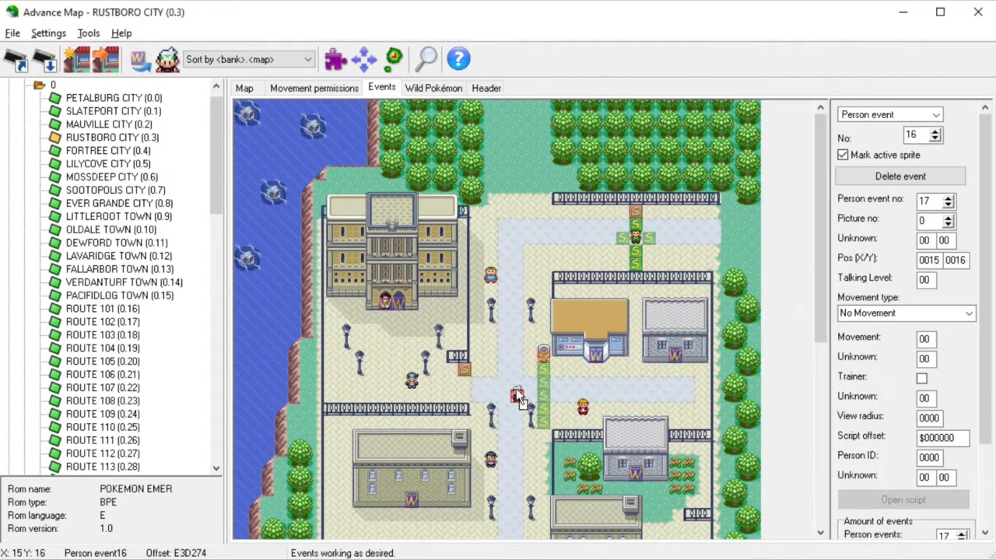
click(934, 313)
click(938, 404)
double_click(924, 222)
text(40)
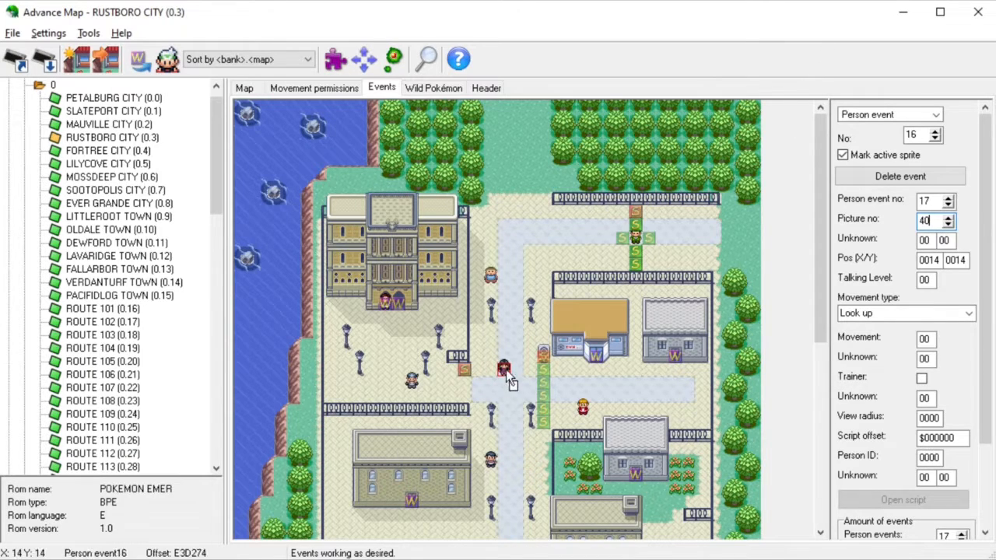
Switch to Hex Maniac Advance, find 100 bytes of free space in Emerald, and copy its start address E4A68C
click(907, 18)
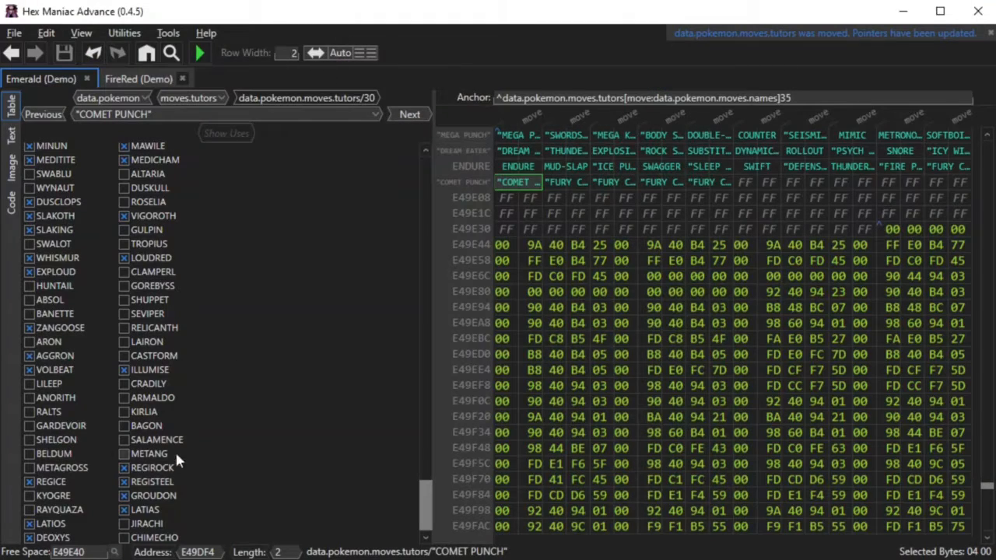
drag(95, 552, 40, 557)
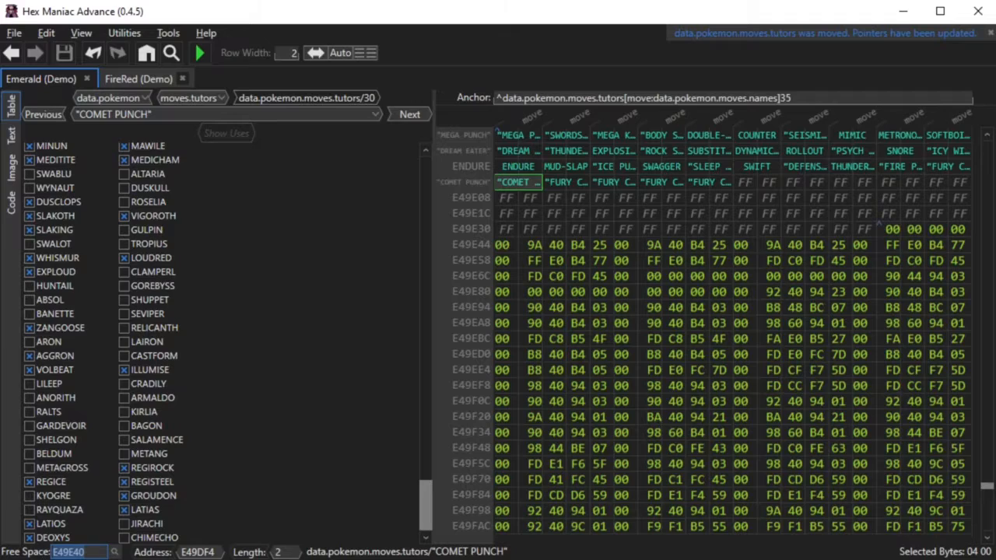
click(114, 552)
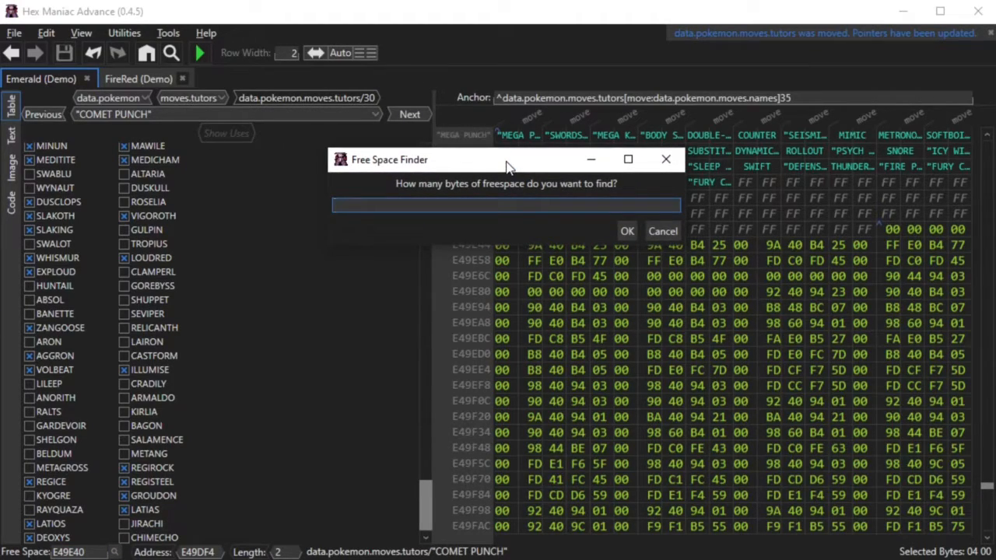
text(100)
click(627, 231)
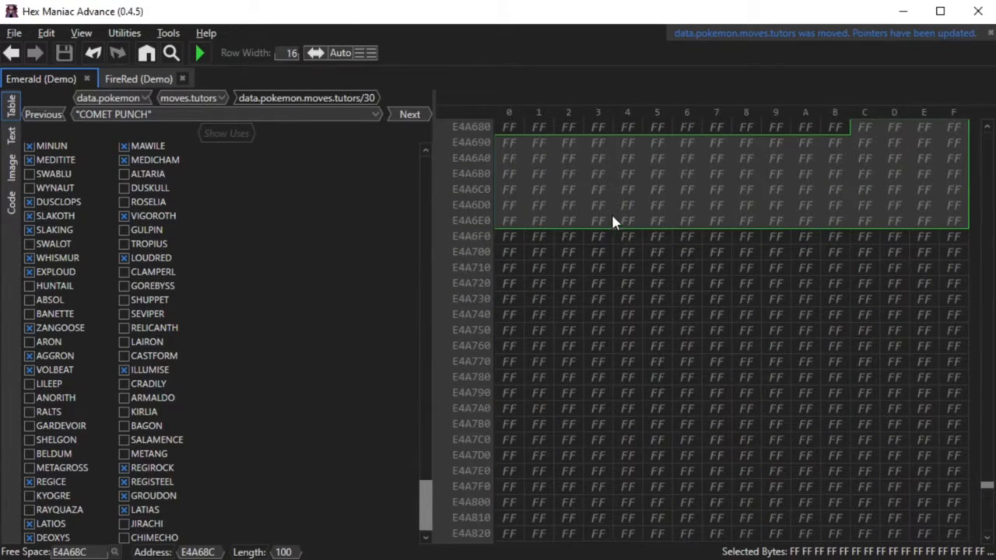
click(858, 130)
right_click(858, 130)
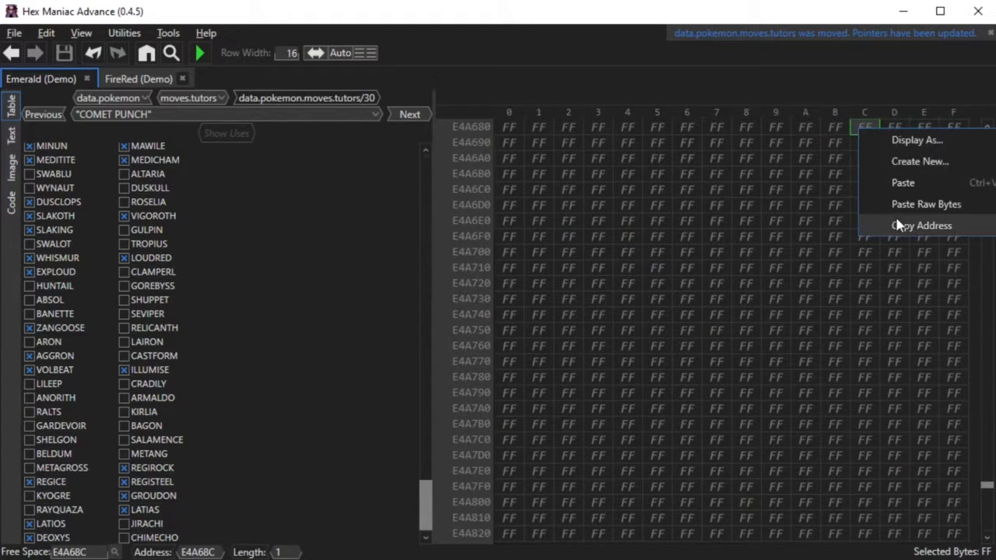
click(896, 225)
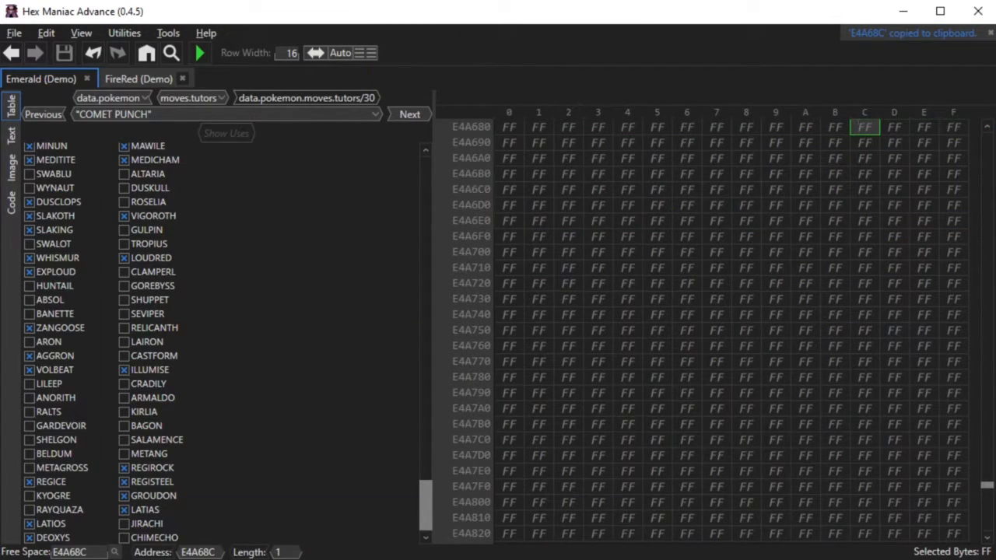
In Advance Map, set the new person event's script offset to $E4A68C and save the map
click(435, 558)
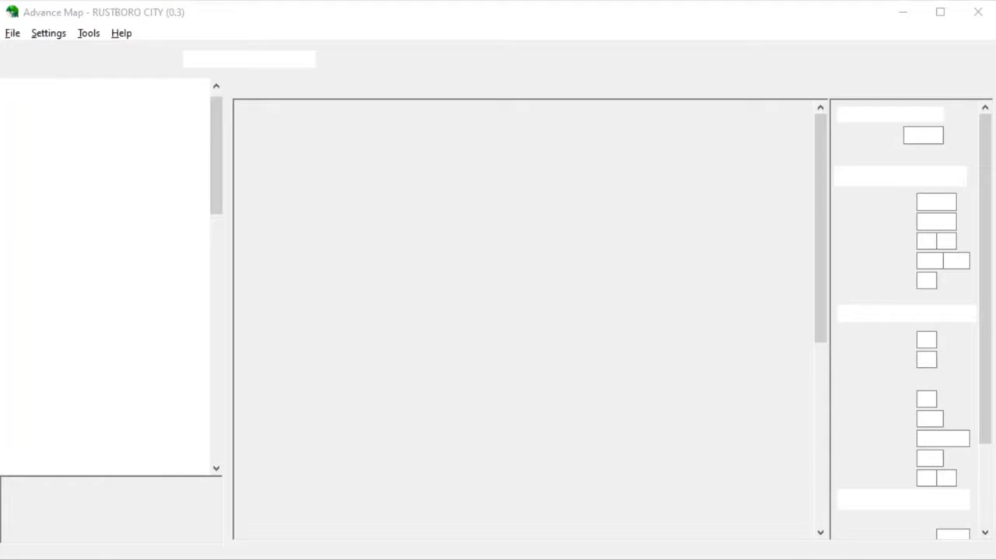
double_click(938, 437)
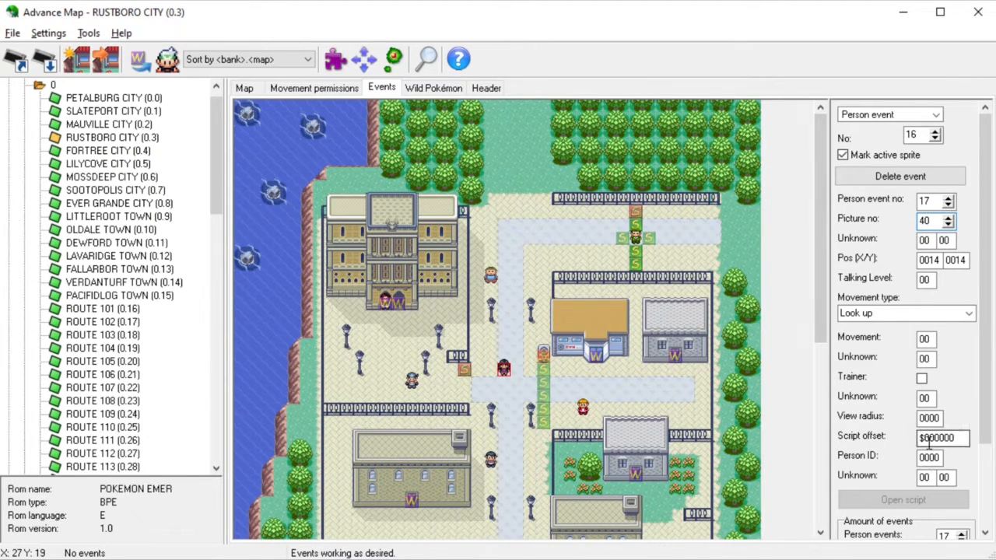
right_click(937, 438)
click(937, 519)
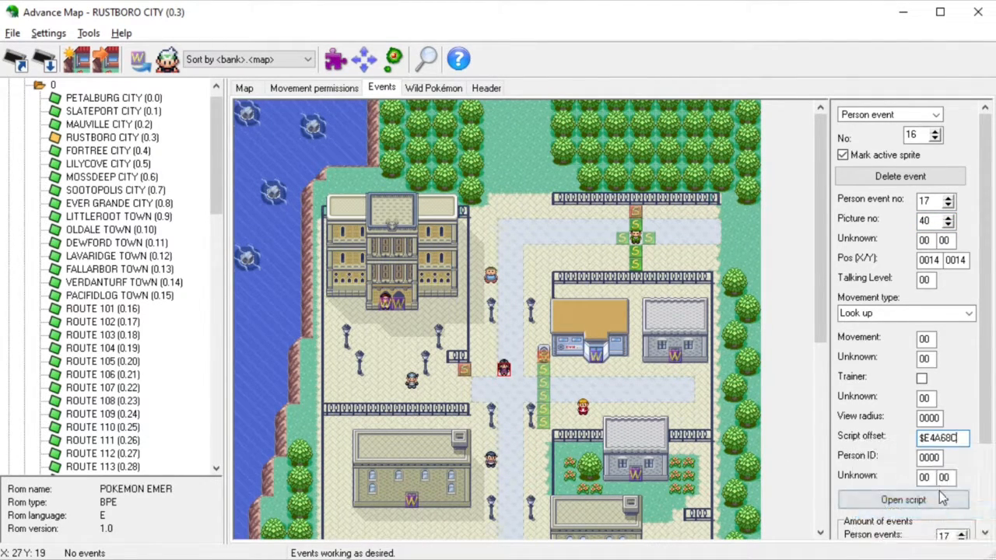
click(13, 33)
click(22, 95)
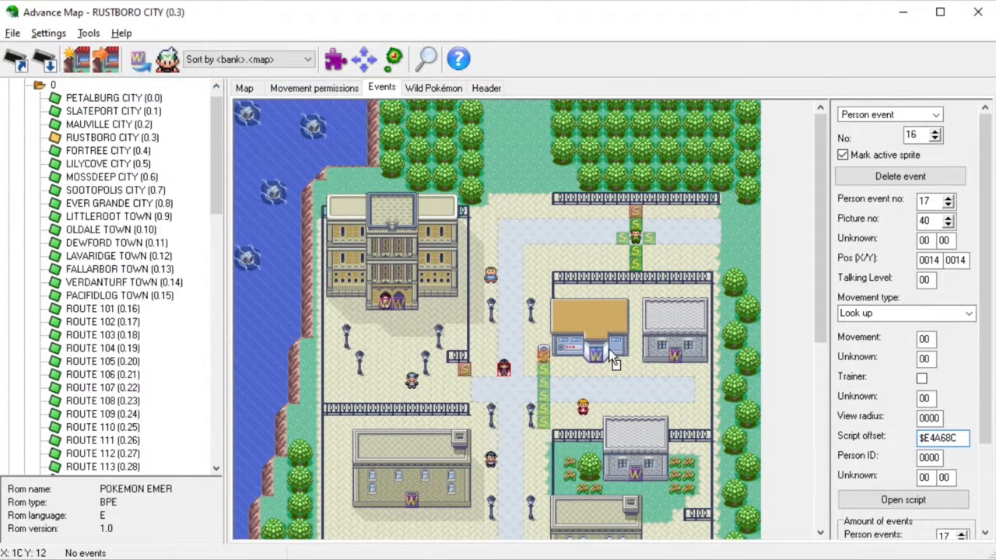
Back in Hex Maniac Advance, write a script at E4A68C containing loadpointer 0 <E4A6D0> and callstd 2
click(902, 16)
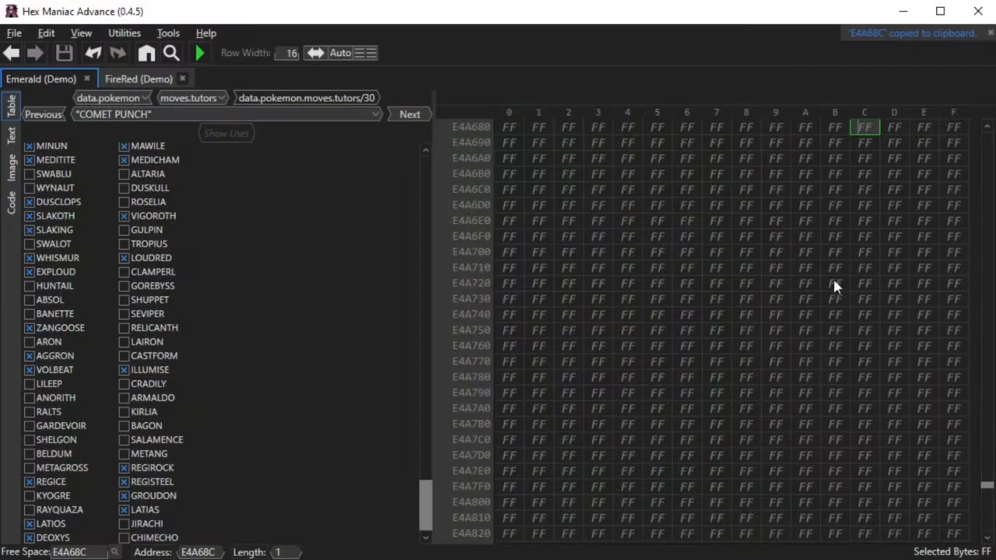
click(11, 202)
click(93, 135)
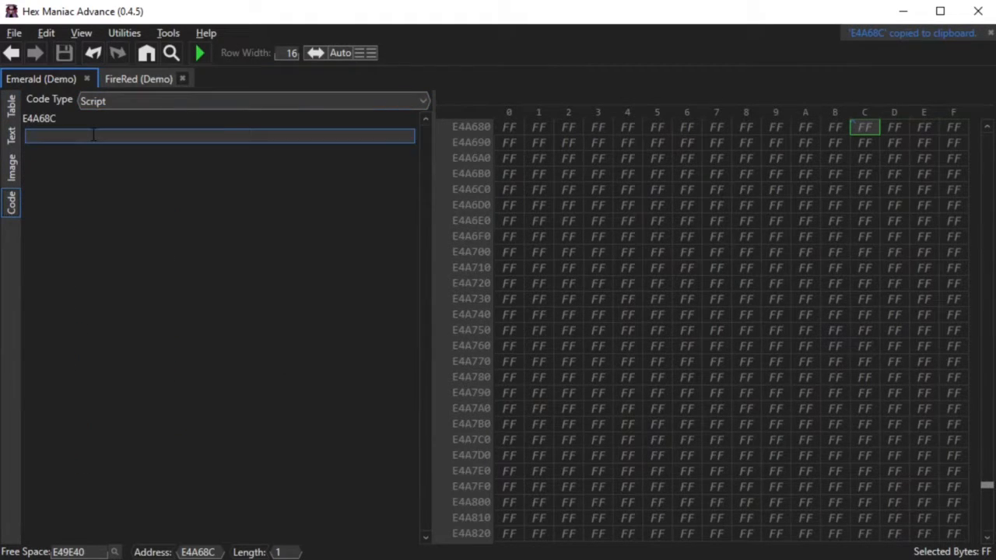
text(loadpointer 0)
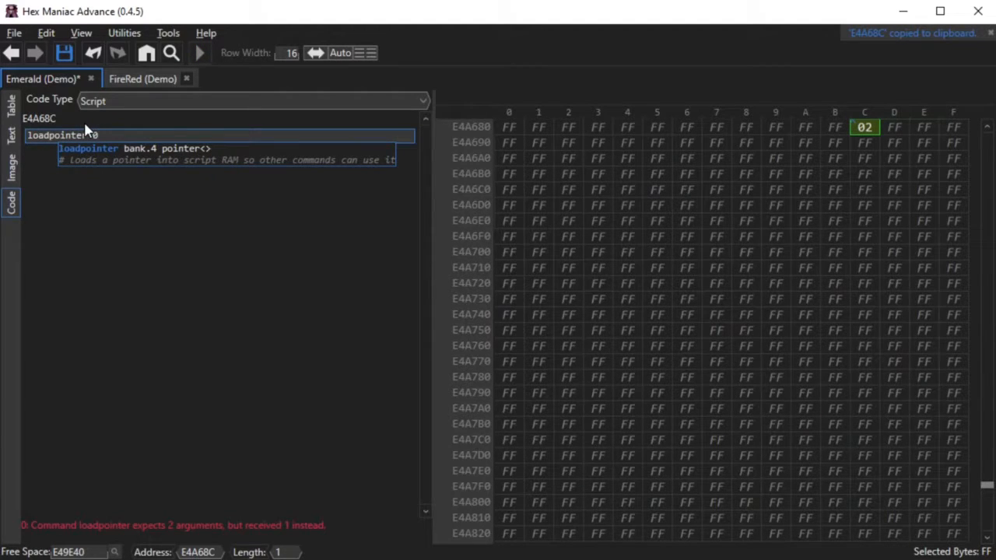
text( <)
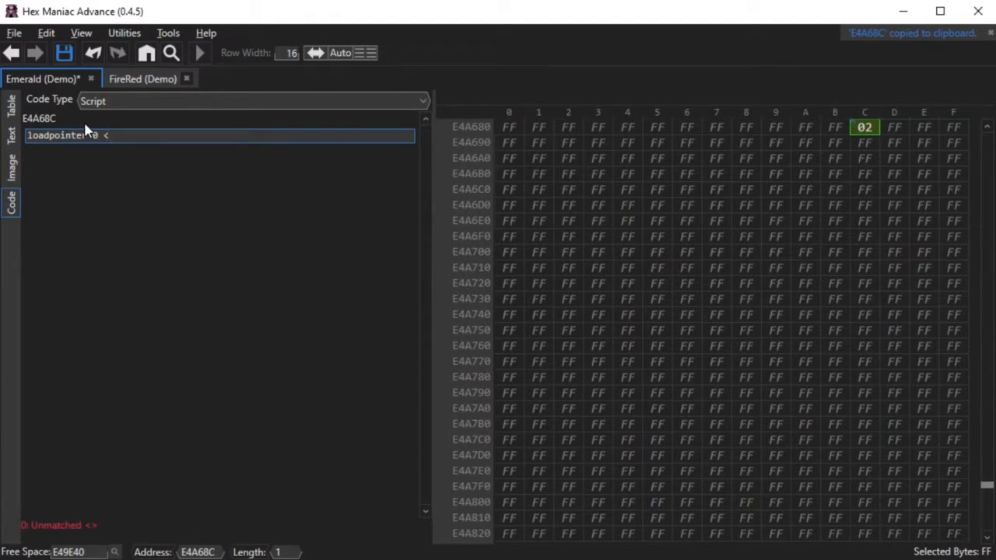
text(E4A6D0>)
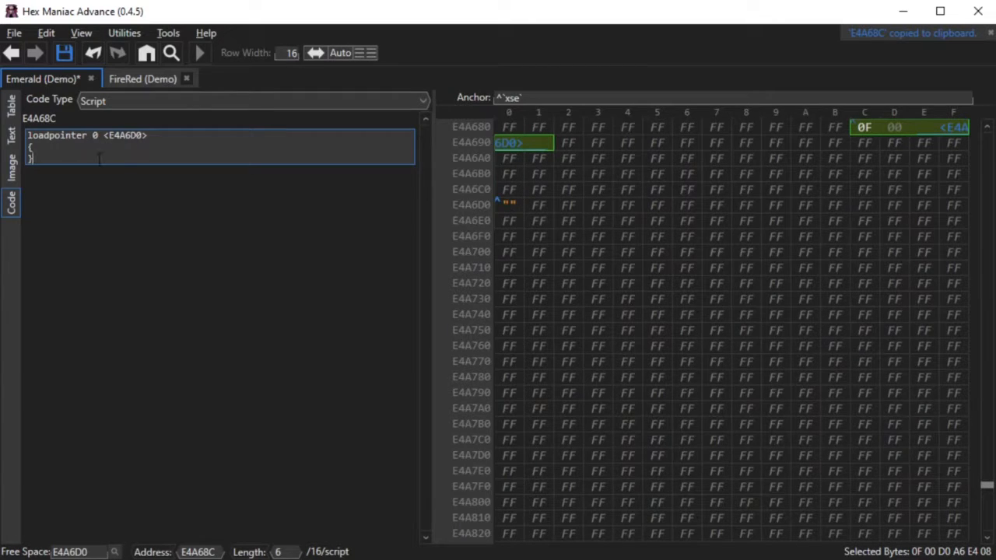
key(Return)
text(callstd )
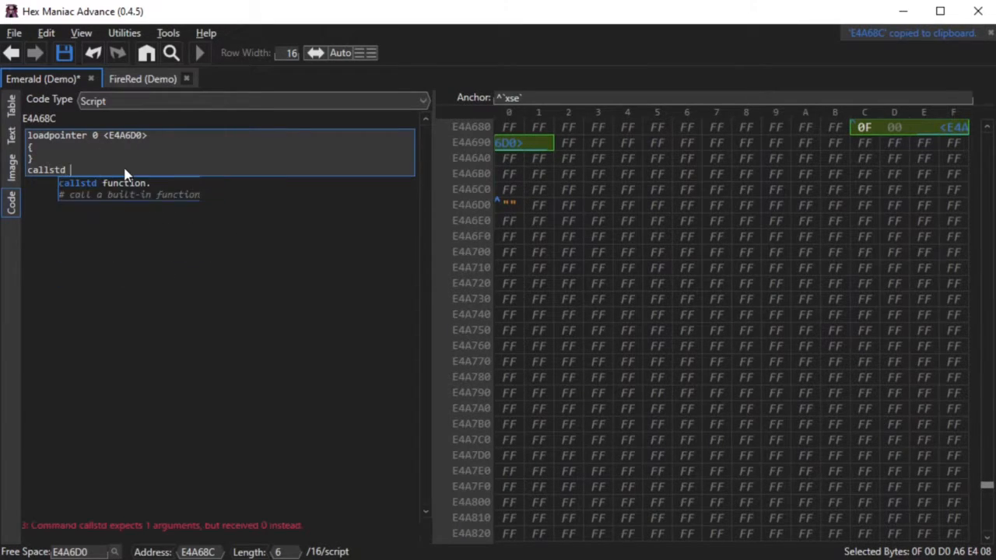
text(2)
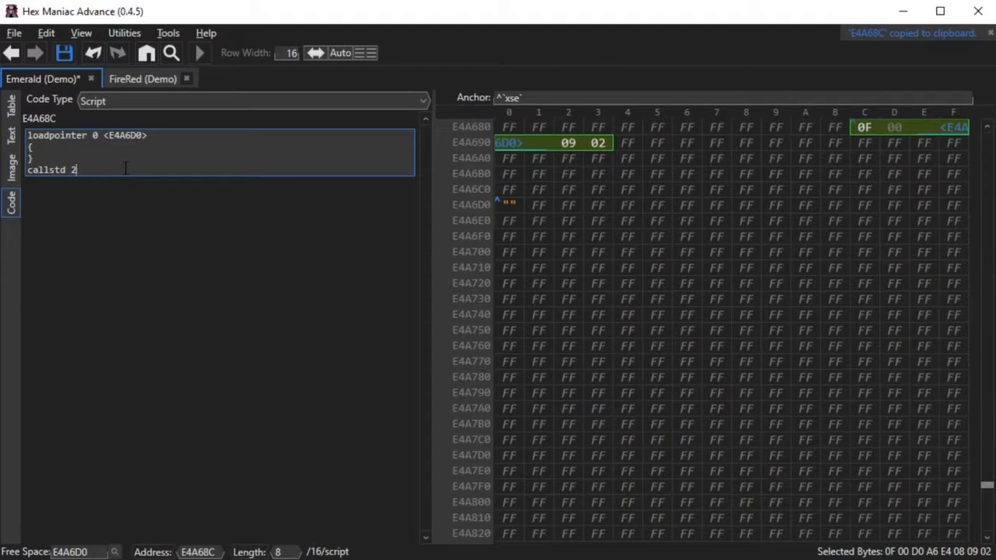
Enter "Would you like to teach Comet Punch?" as the text at E4A6D0
click(508, 204)
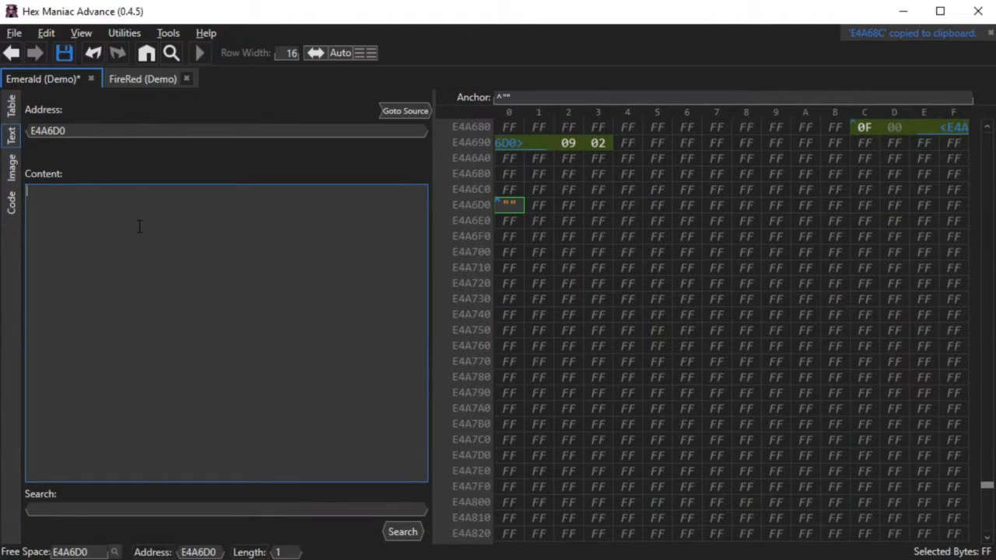
text(Would you lik)
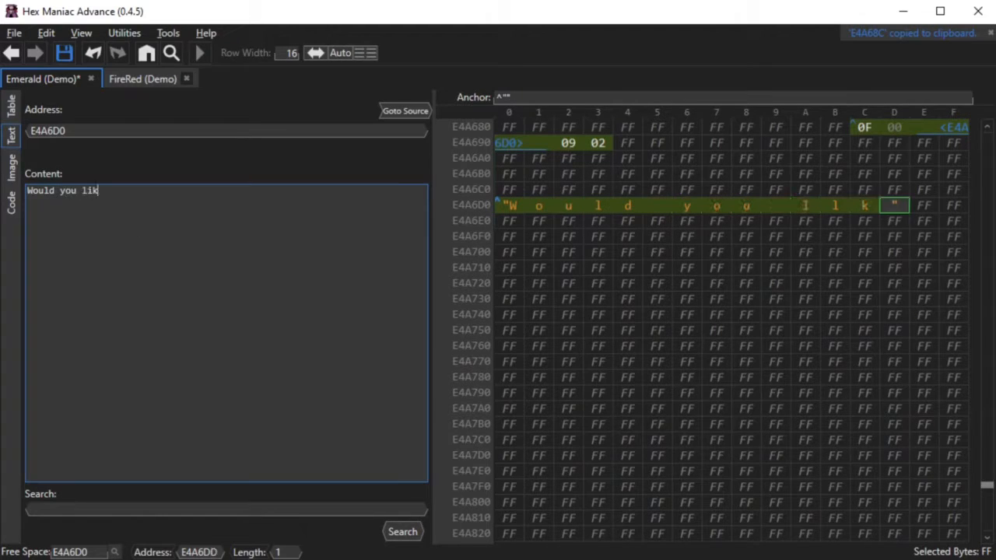
text(e to teach )
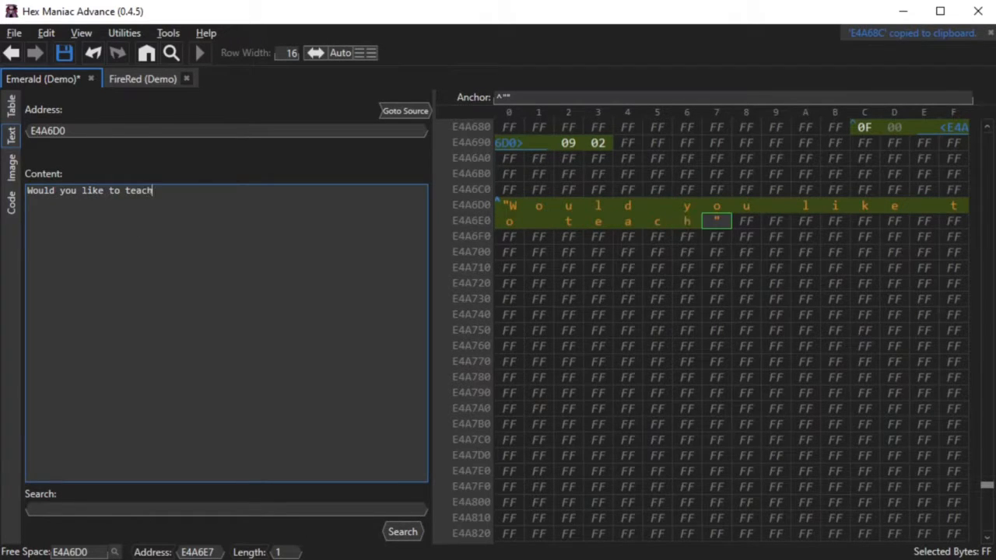
text(come)
key(BackSpace)
key(BackSpace)
key(BackSpace)
key(BackSpace)
text(C)
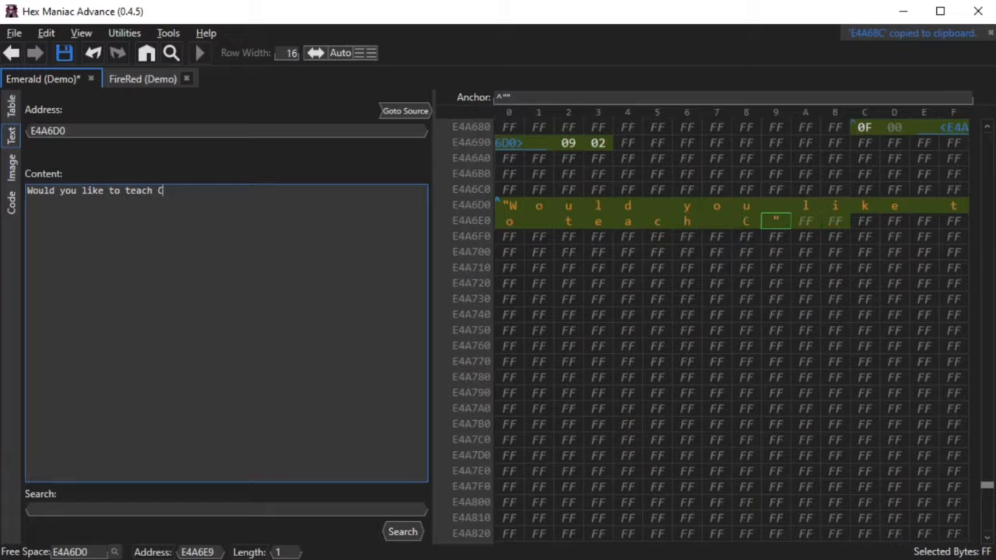
text(omet Punch?)
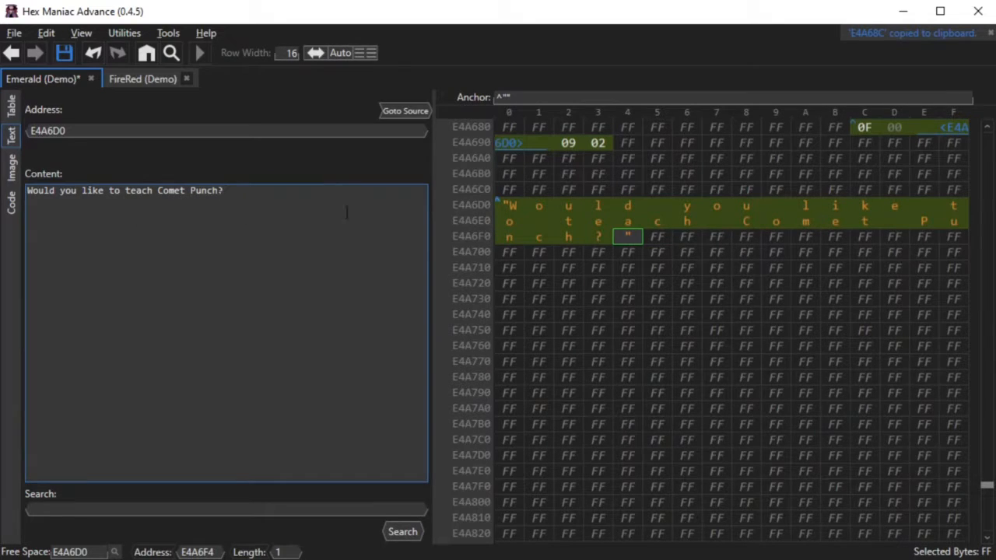
Change the script's callstd value to 5 and insert a faceplayer command before loadpointer
click(865, 127)
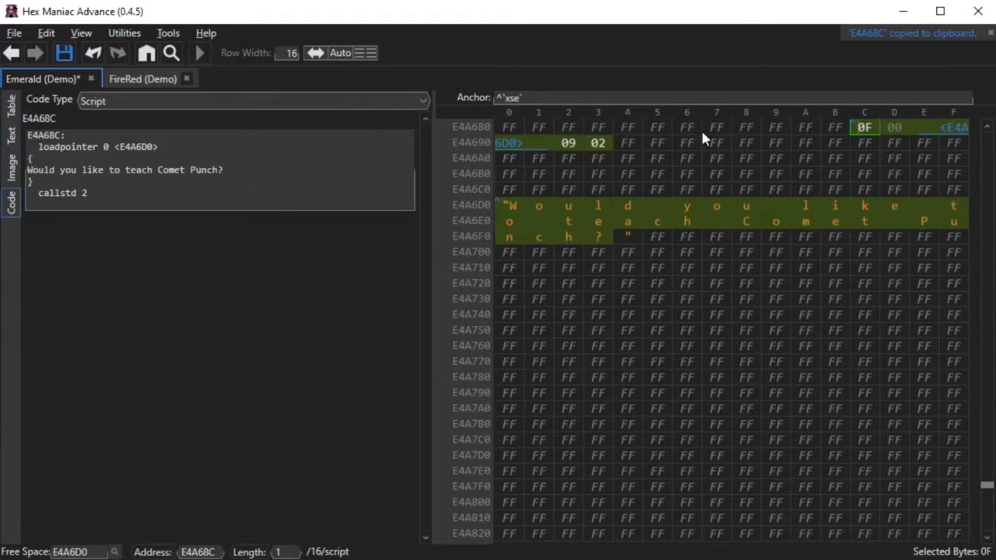
drag(91, 195, 83, 195)
text(5)
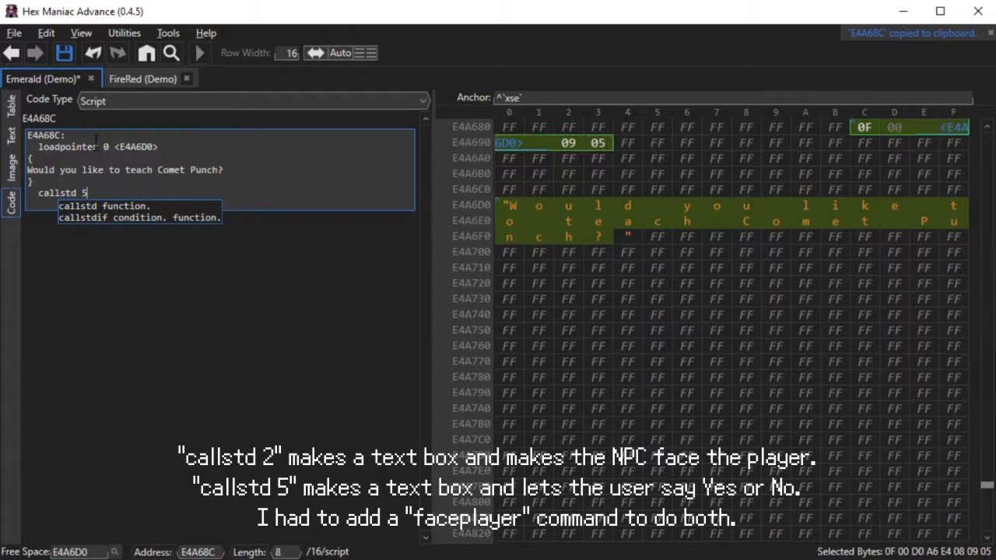
click(95, 136)
key(Return)
text(faceplayer)
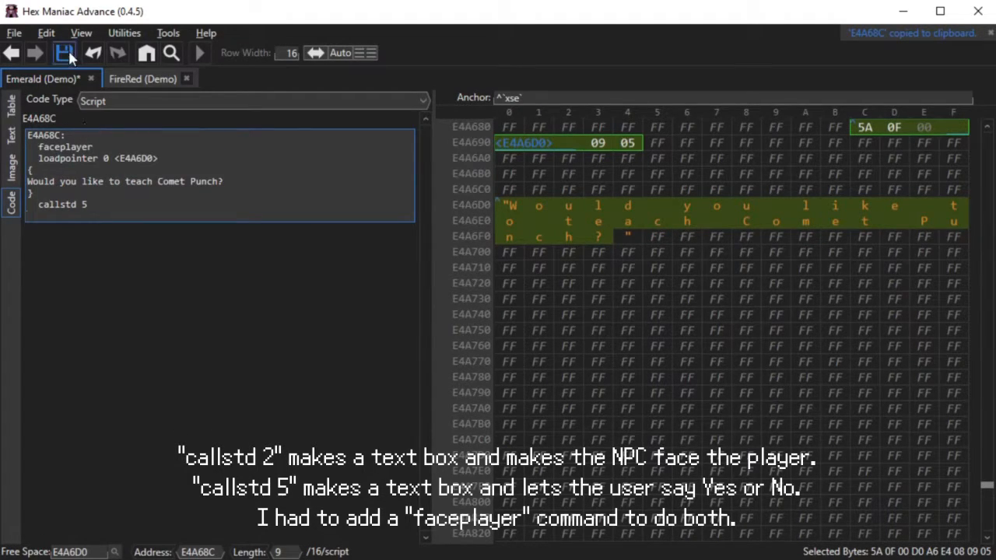
Add compare 0x800d 1 and if1 = <e4a710> after callstd 5 in the E4A68C script
text(compare)
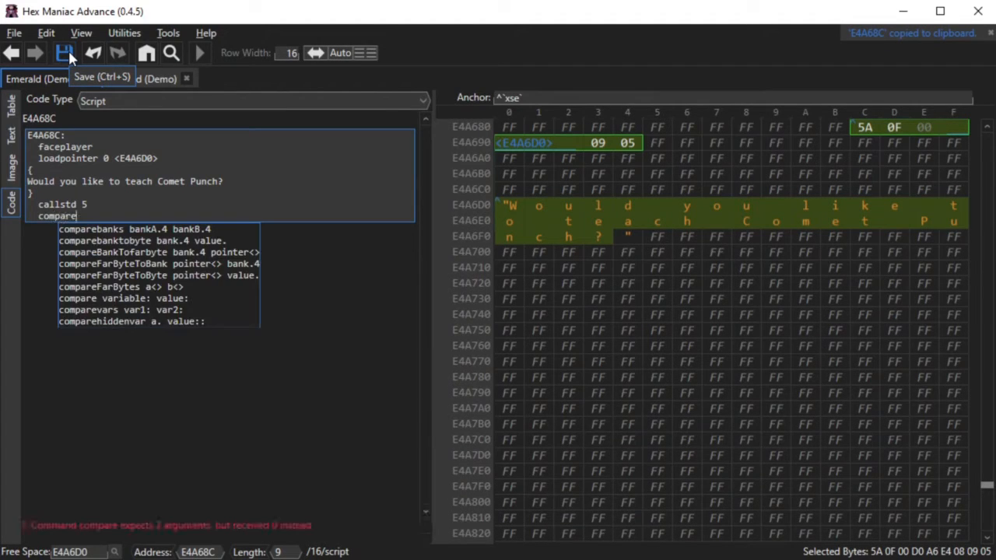
text( 0x800d)
text(1)
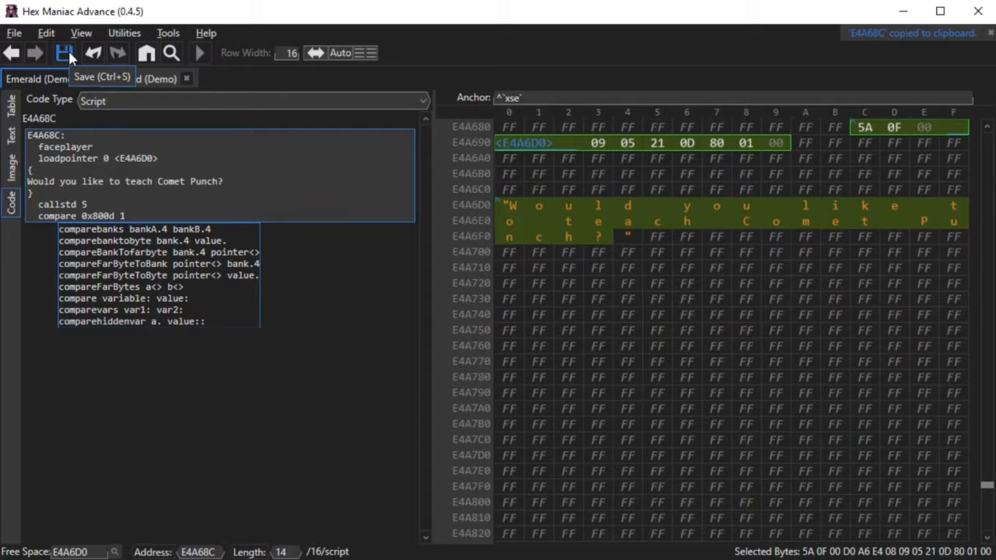
key(Return)
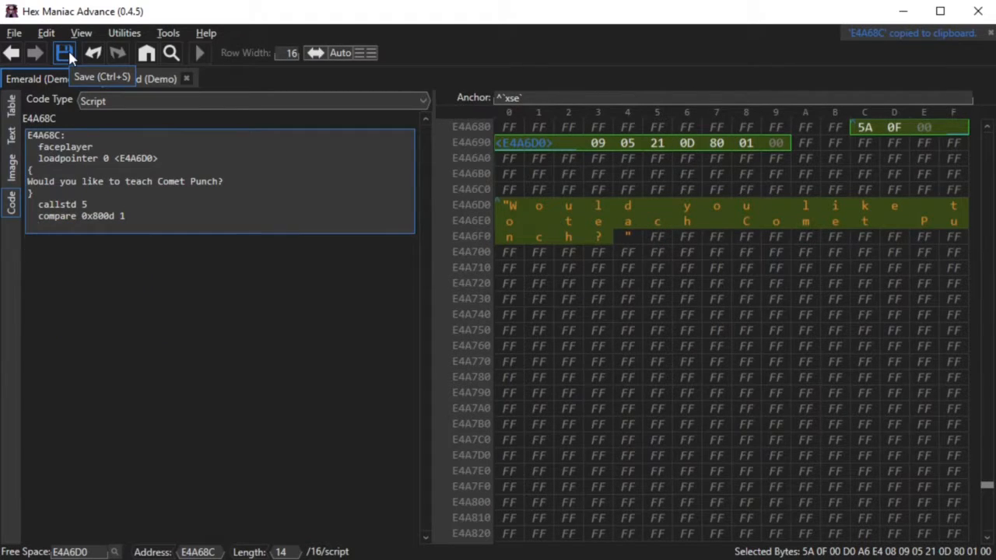
text(if1)
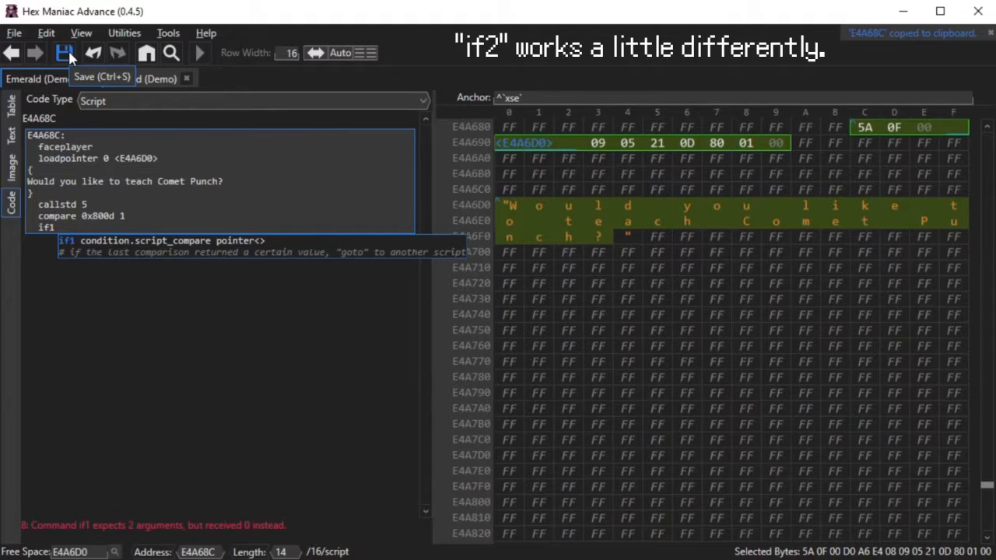
text( =)
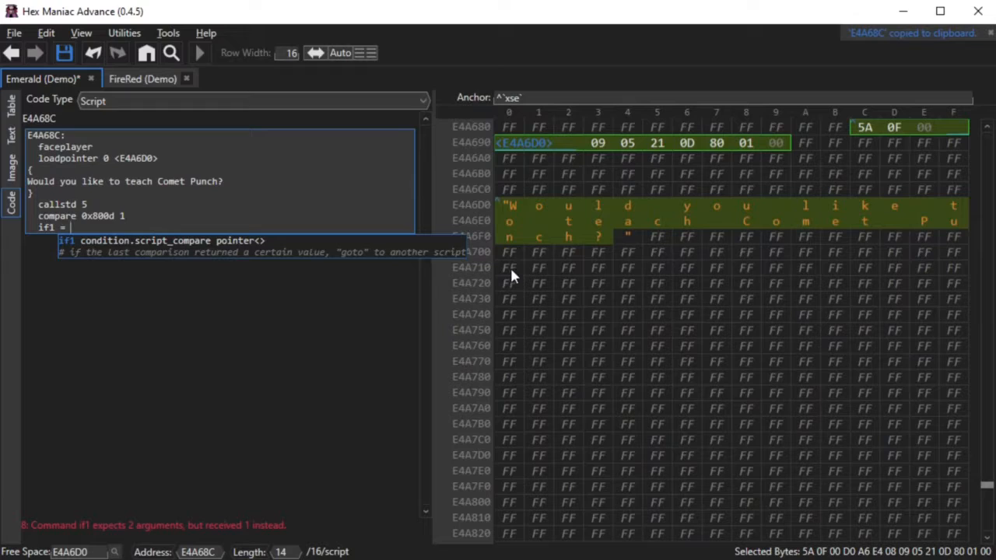
text( <e4a710>)
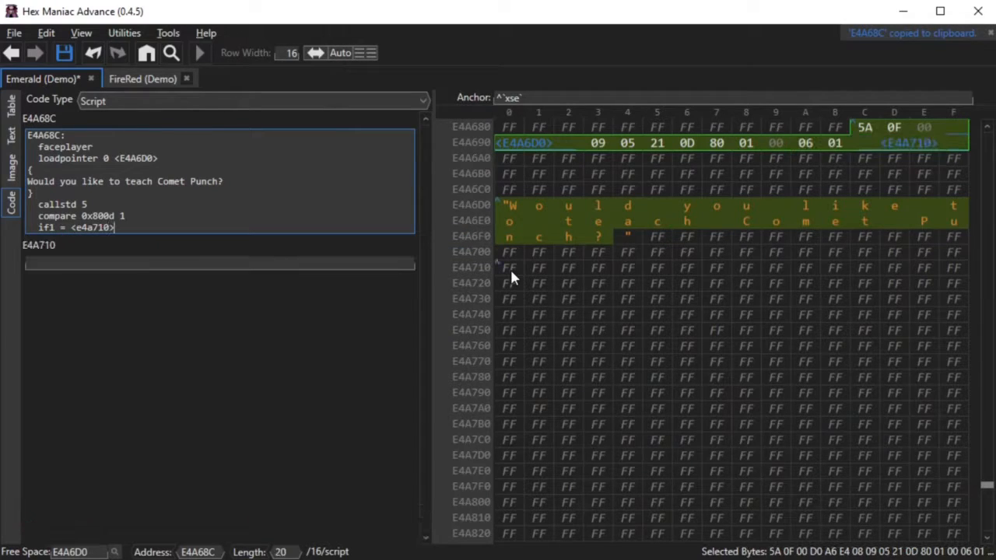
key(Return)
Finish the E4A68C script with loadpointer 0 <e4a800>, callstd 6 and end
text(l)
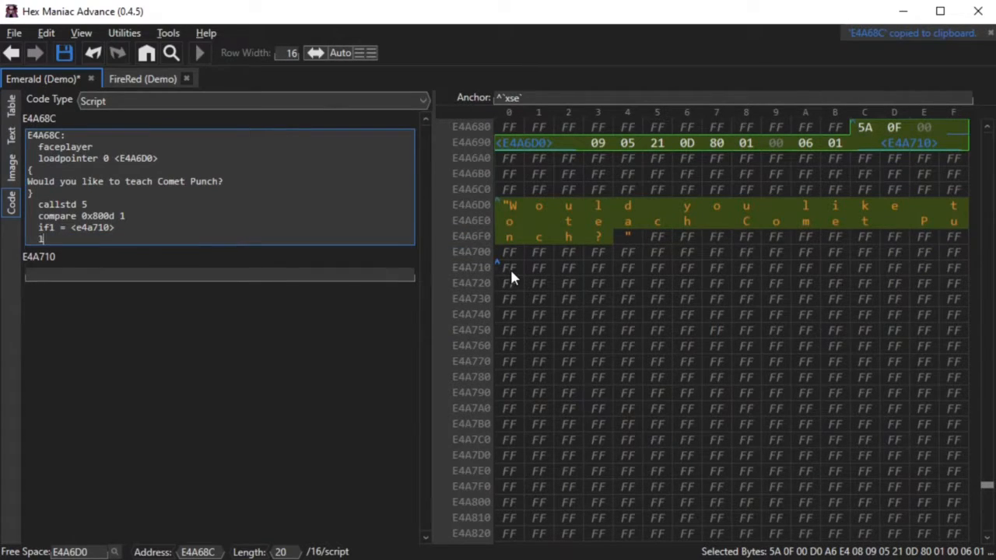
text(oadpointer 0 )
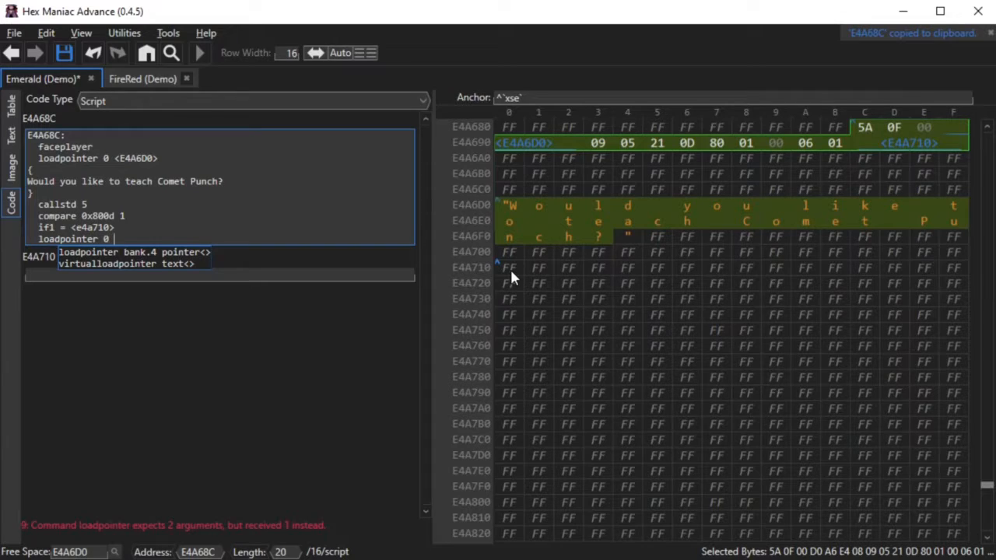
text(<)
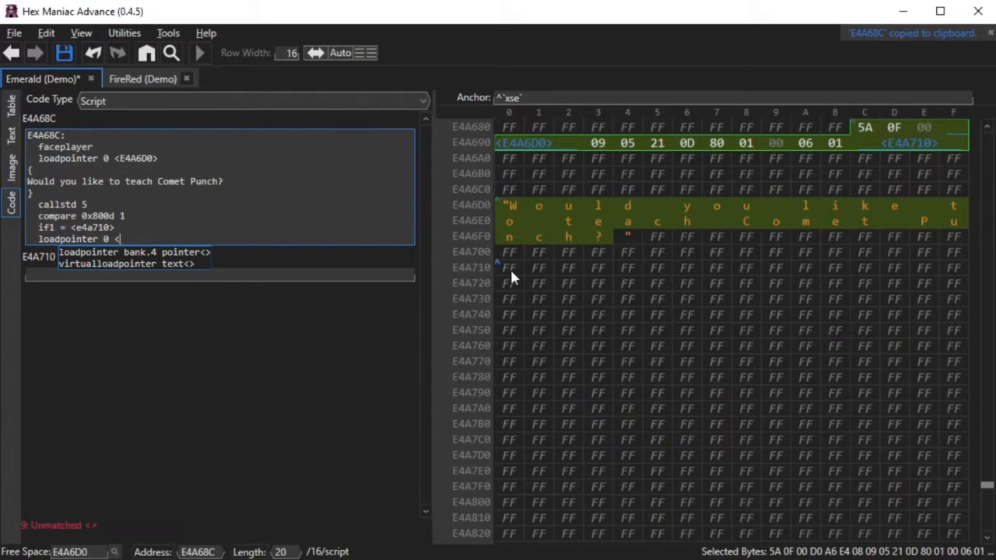
text(e4a800>)
key(Return)
text(callstd )
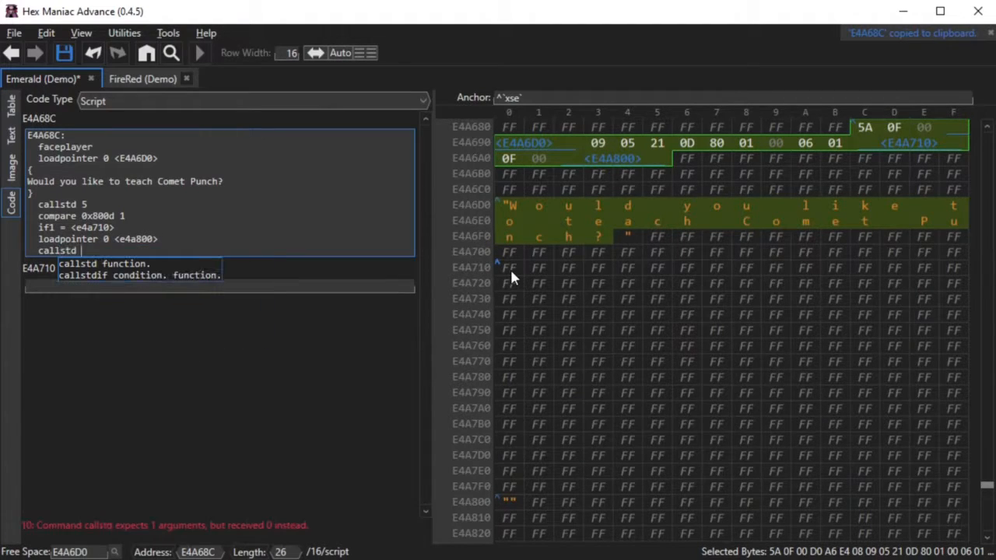
text(6)
key(Return)
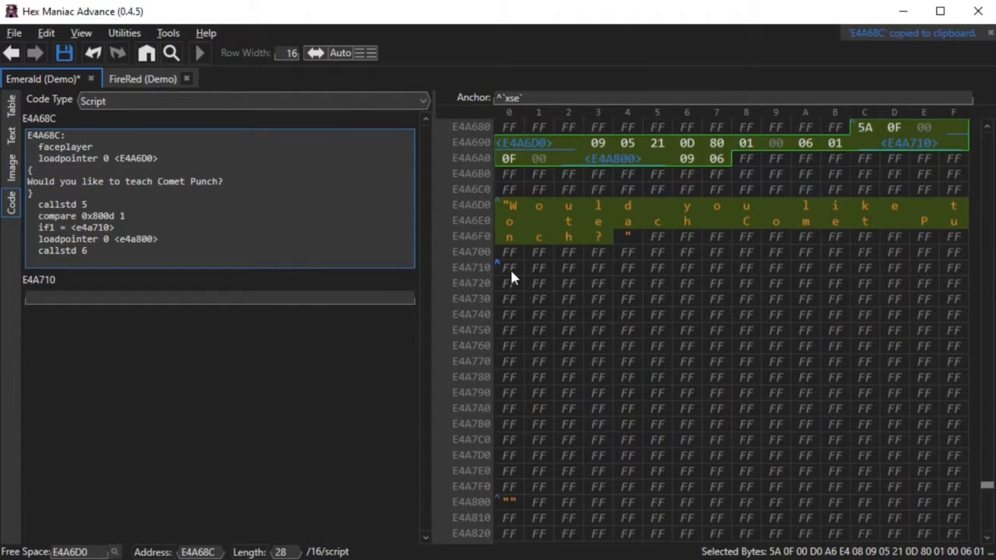
text(end)
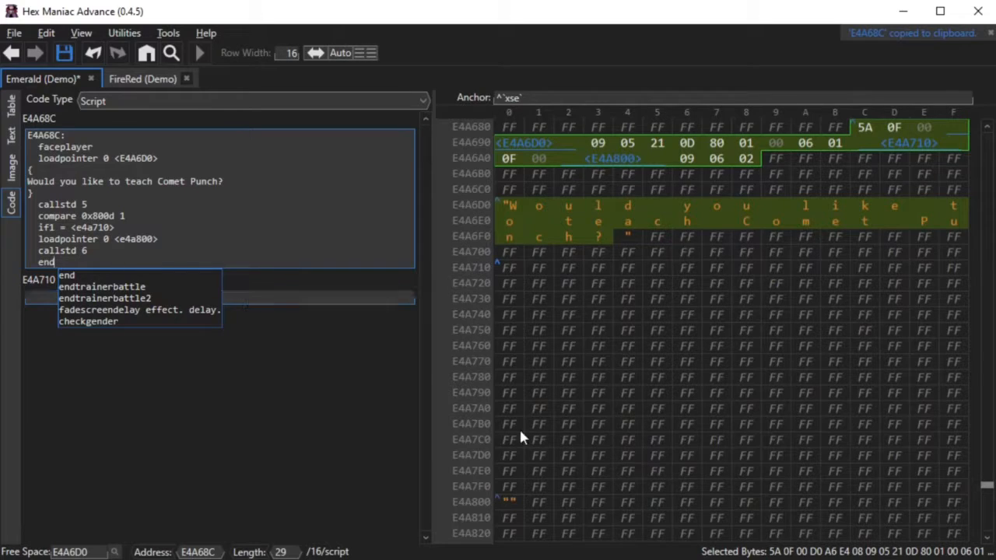
Enter "OK. I'll see you soon." as the text at E4A800 and save the ROM
click(513, 498)
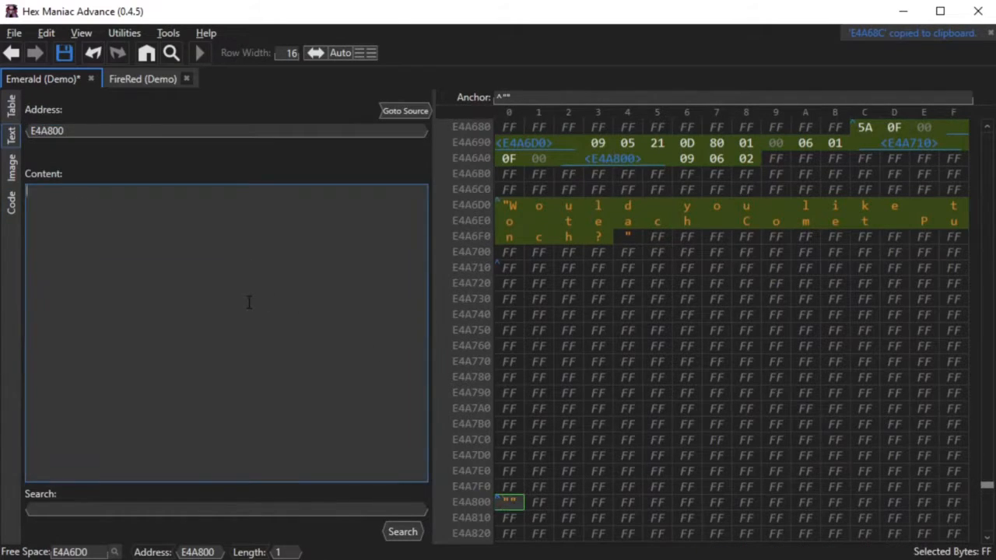
text(OK. I'lls)
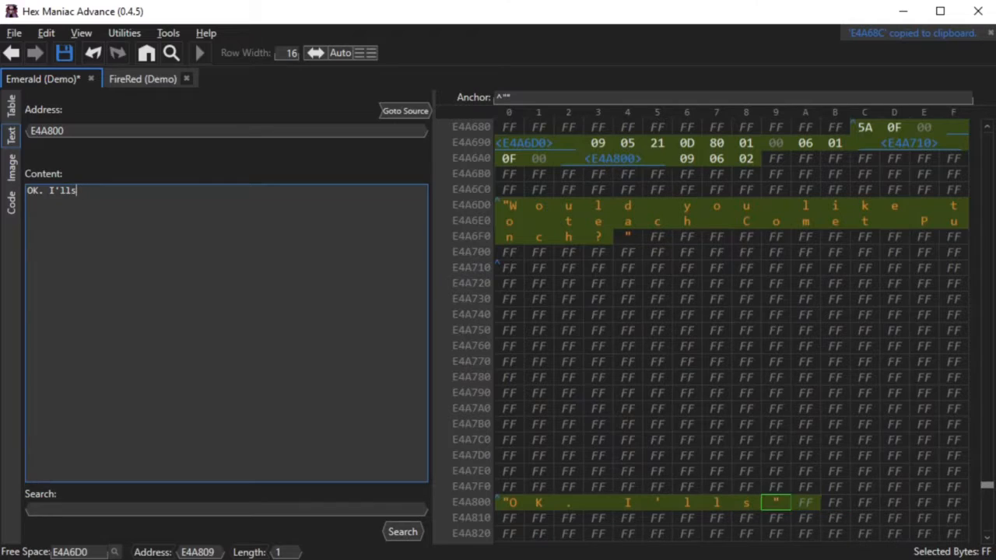
key(BackSpace)
text(see you soon.)
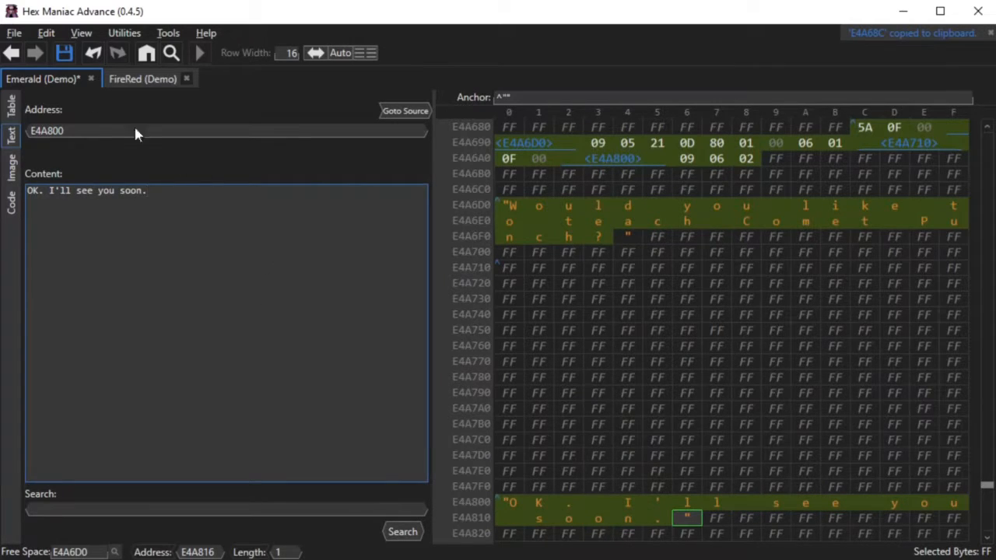
click(65, 52)
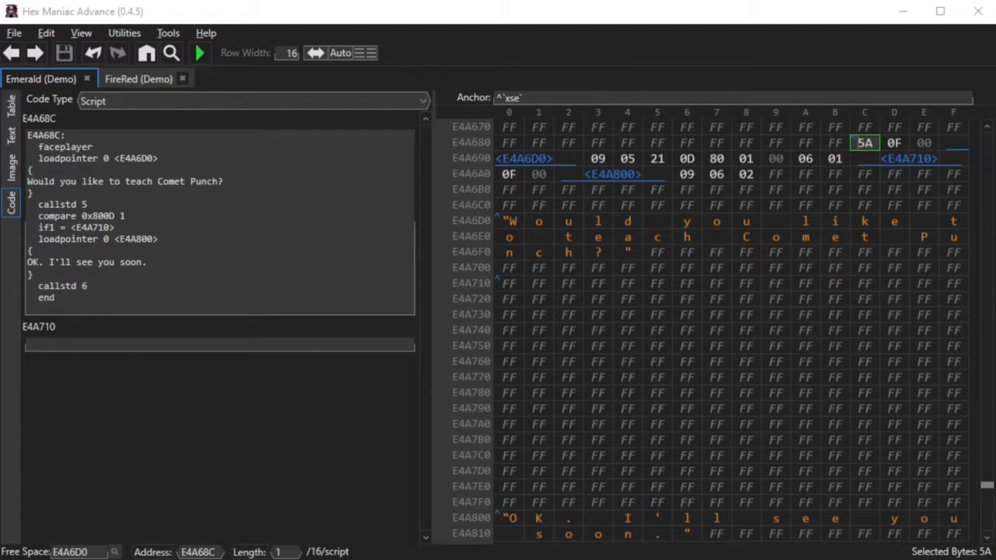
Start the E4A710 script with loadpointer 0 <e4a820> and callstd 4
click(48, 345)
text(loadpointer 0 )
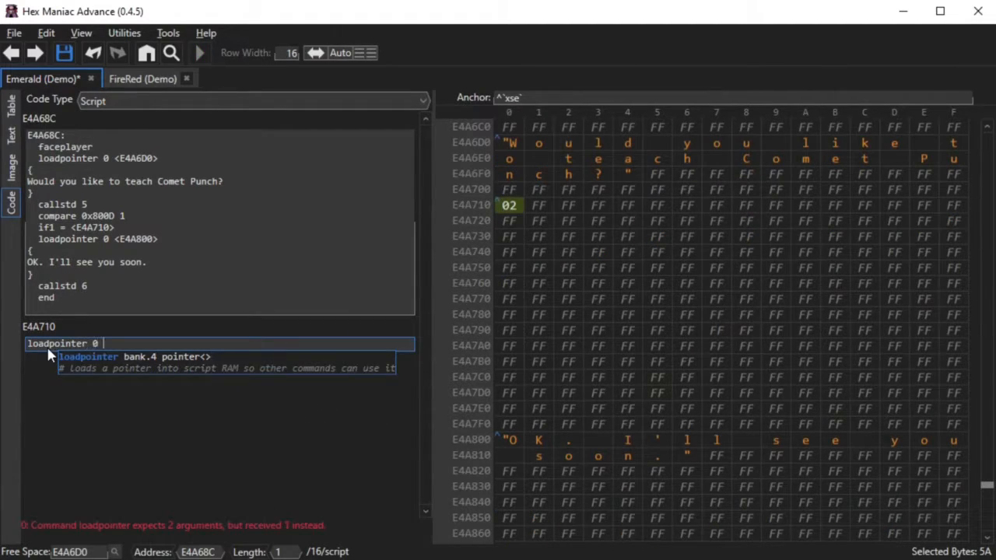
text(<e4a820>)
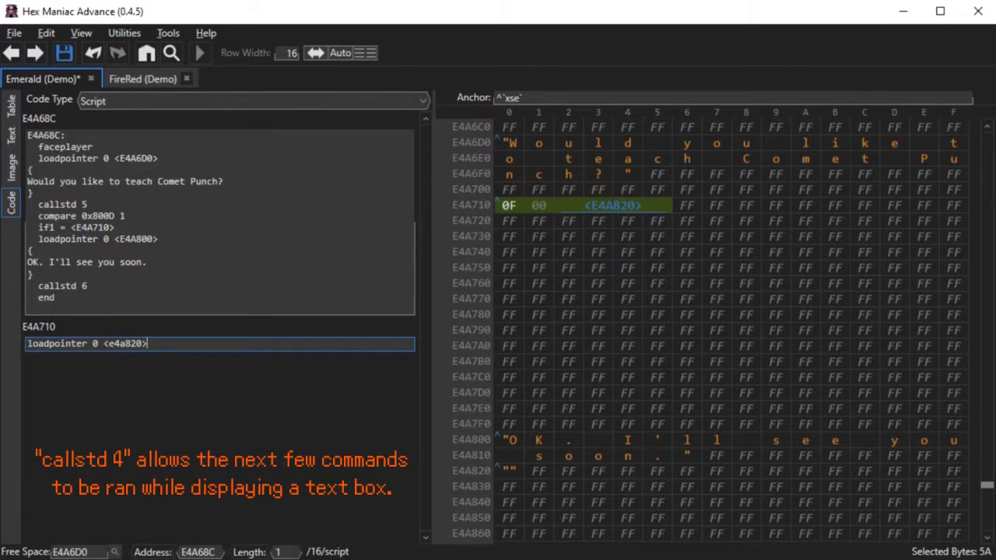
key(Return)
text(callstd)
key(BackSpace)
key(BackSpace)
key(BackSpace)
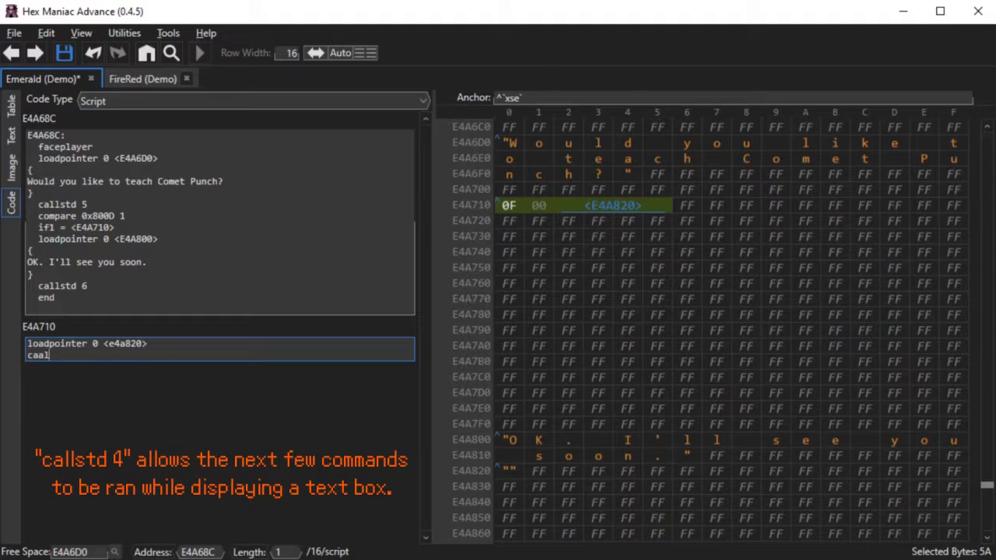
text(std)
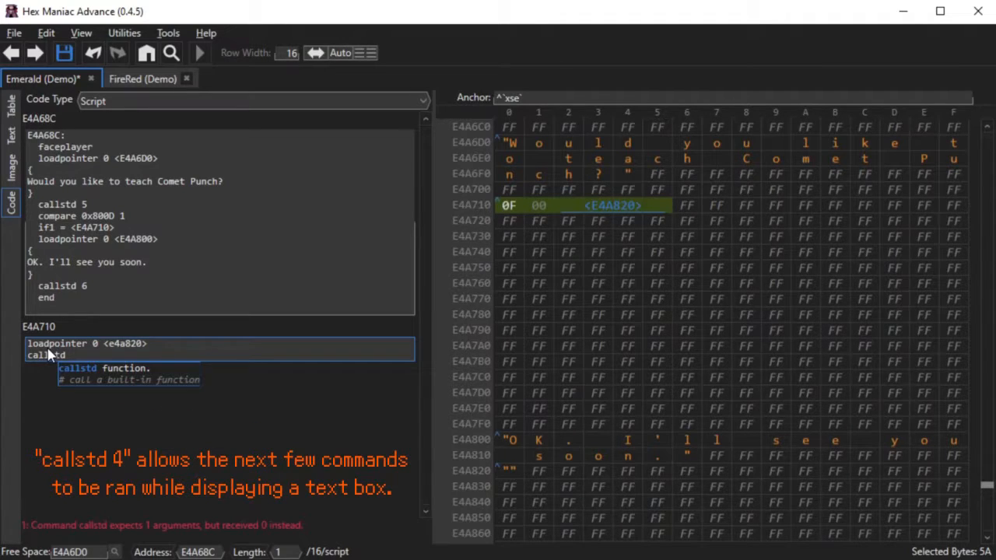
text( 4)
key(Return)
Add setvar 0x8005 23 to the E4A710 script and save the ROM
text(setvar 0x800)
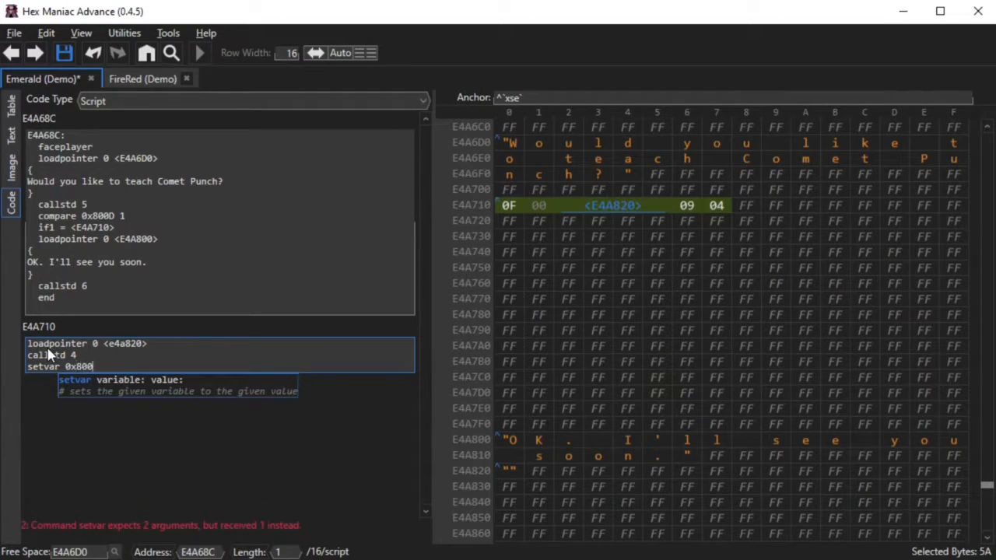
text(5 23)
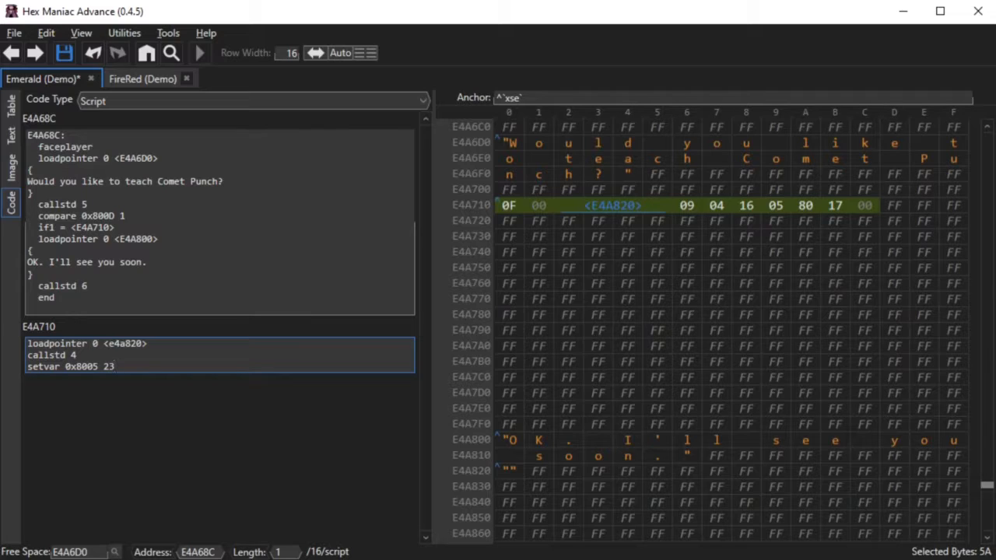
click(63, 52)
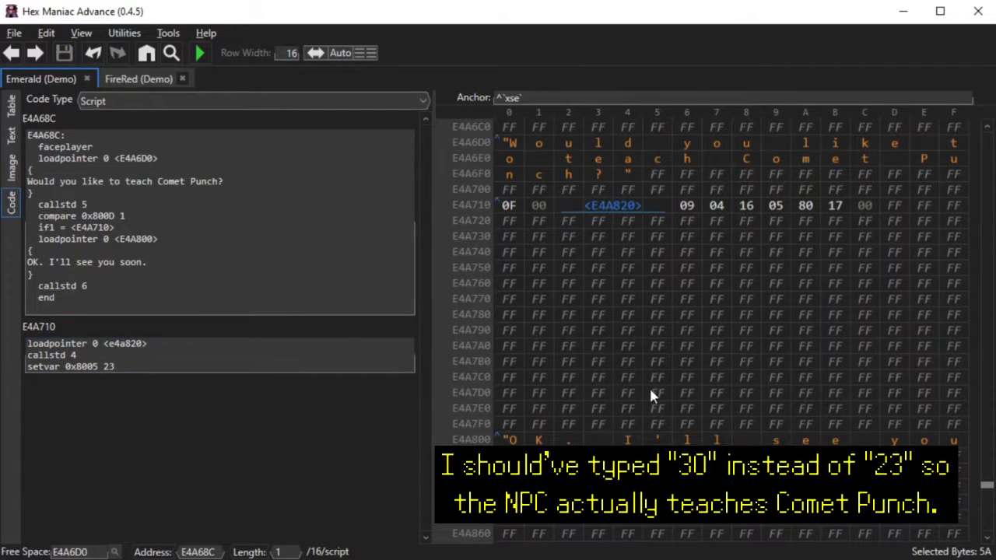
Go to the moves.tutors table and check the index of the Swagger entry
key(ctrl+g)
text(moves.tutors)
key(Return)
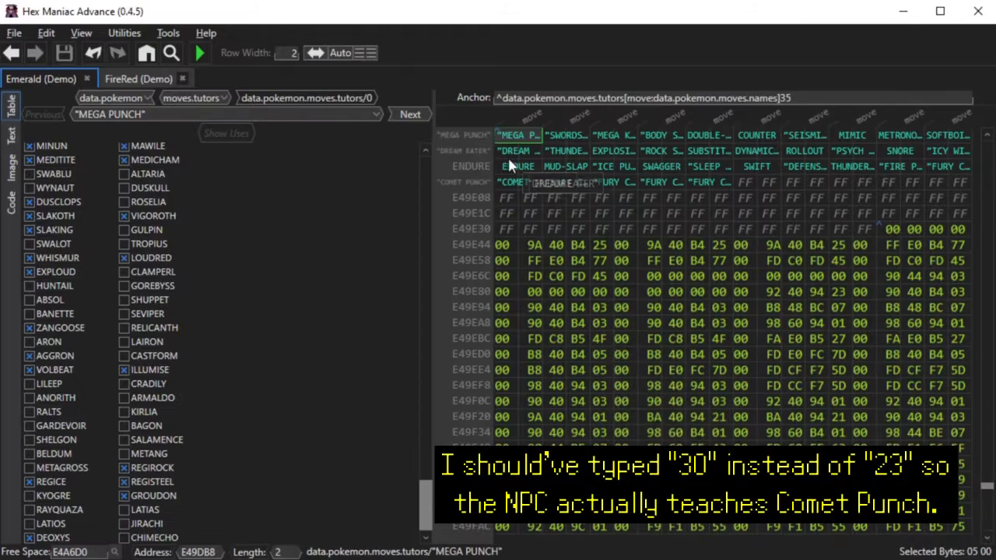
click(529, 168)
click(663, 167)
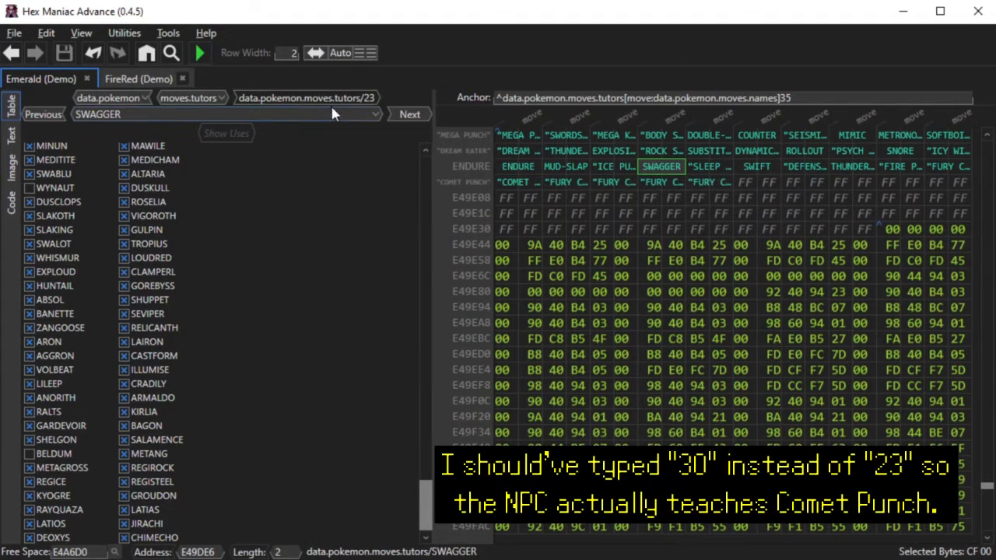
Return to the script at E4A710 and add special 477 after the setvar command
click(11, 53)
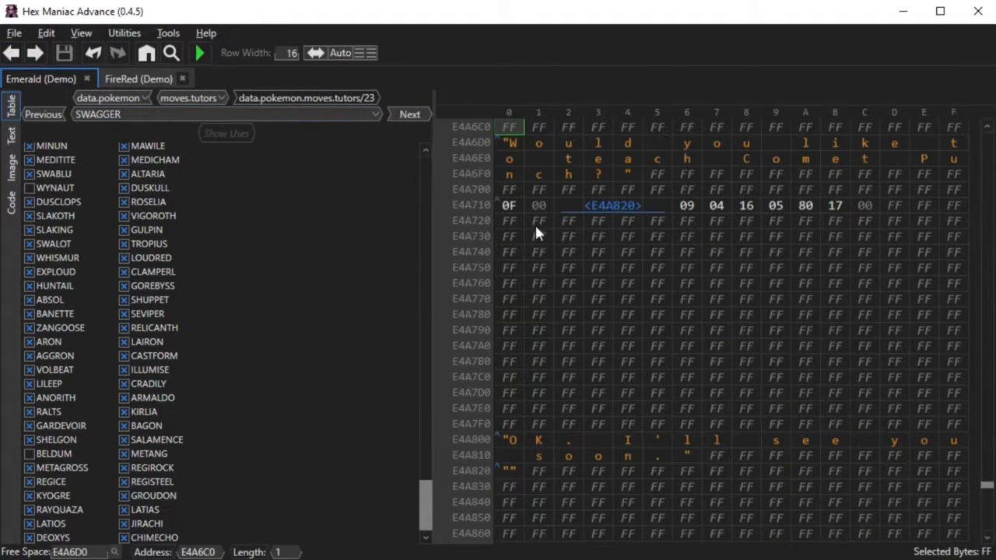
click(510, 206)
click(159, 217)
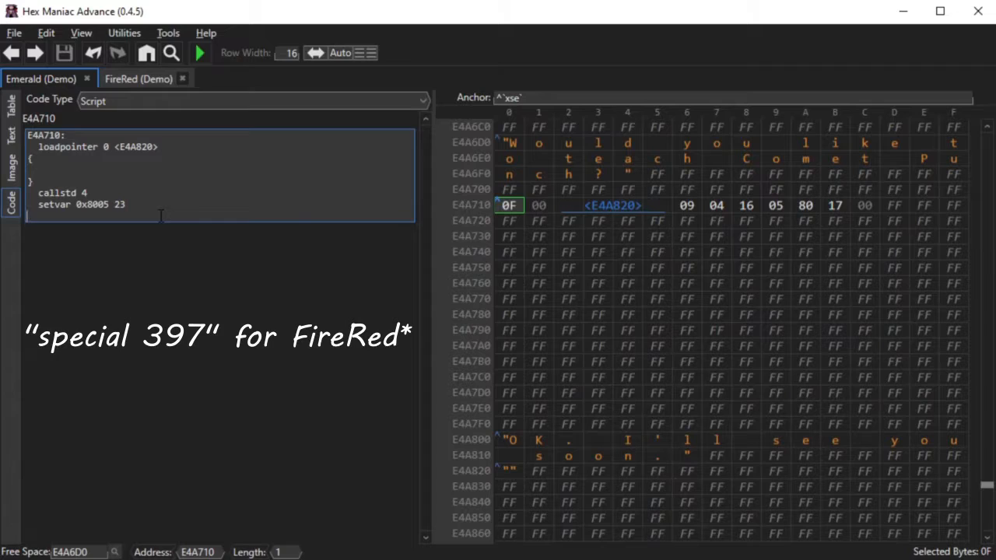
key(Return)
text(spe)
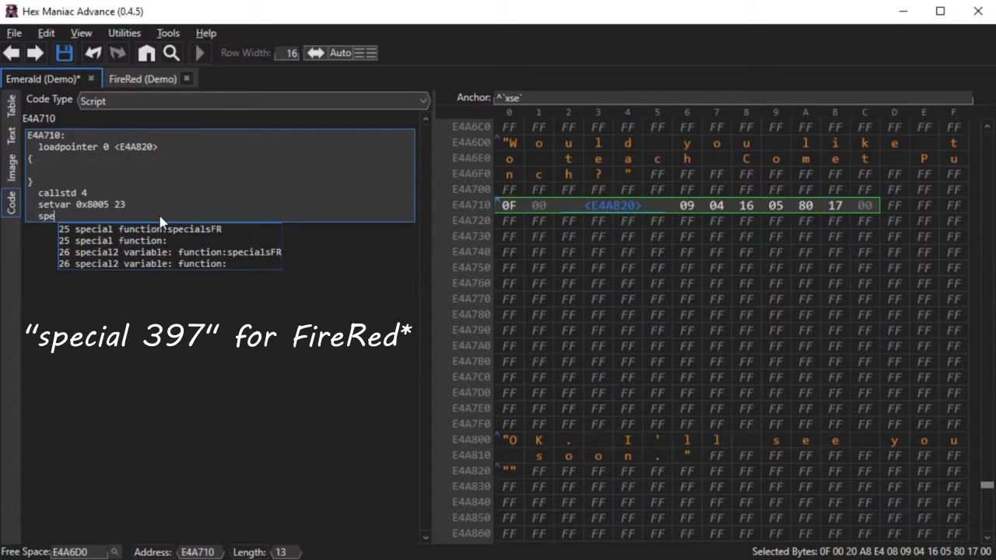
text(cial 477)
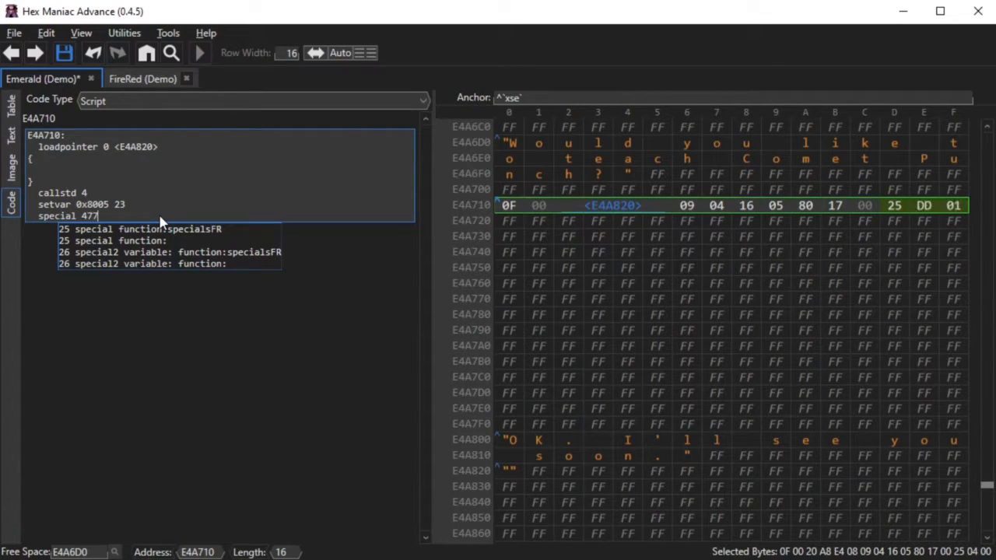
key(Return)
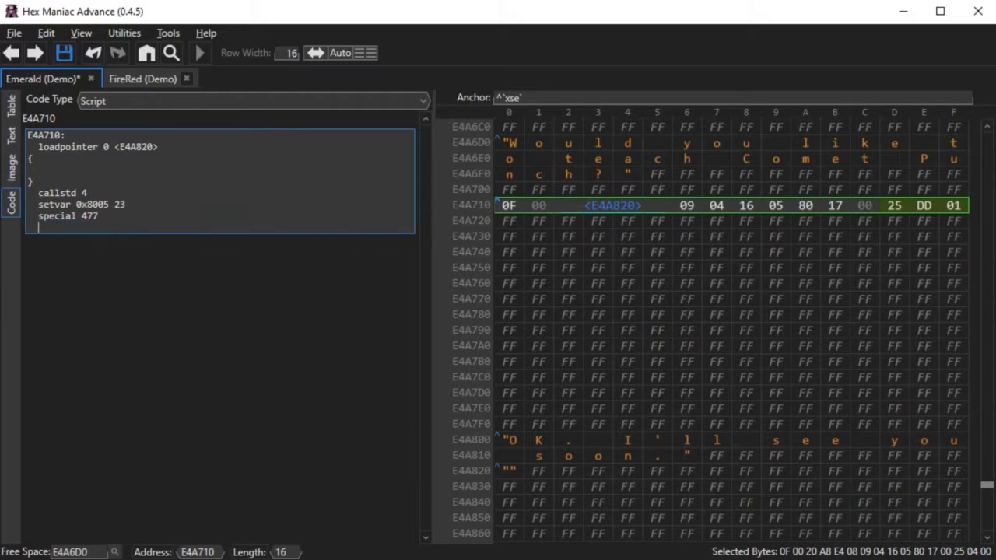
Add waitstate, lock and faceplayer commands after special 477
text(waitstate)
key(Return)
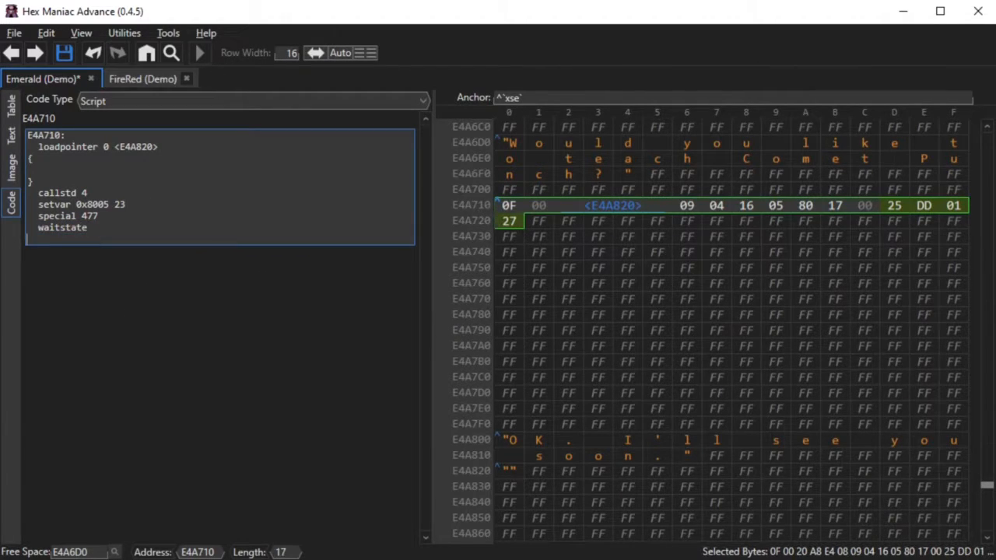
text(lock)
key(Return)
text(faceplayer)
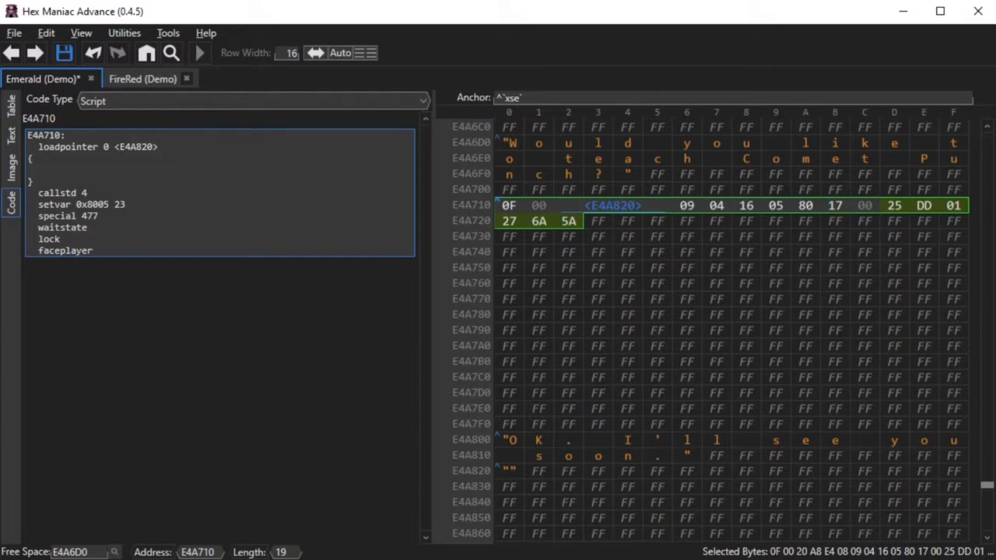
key(Return)
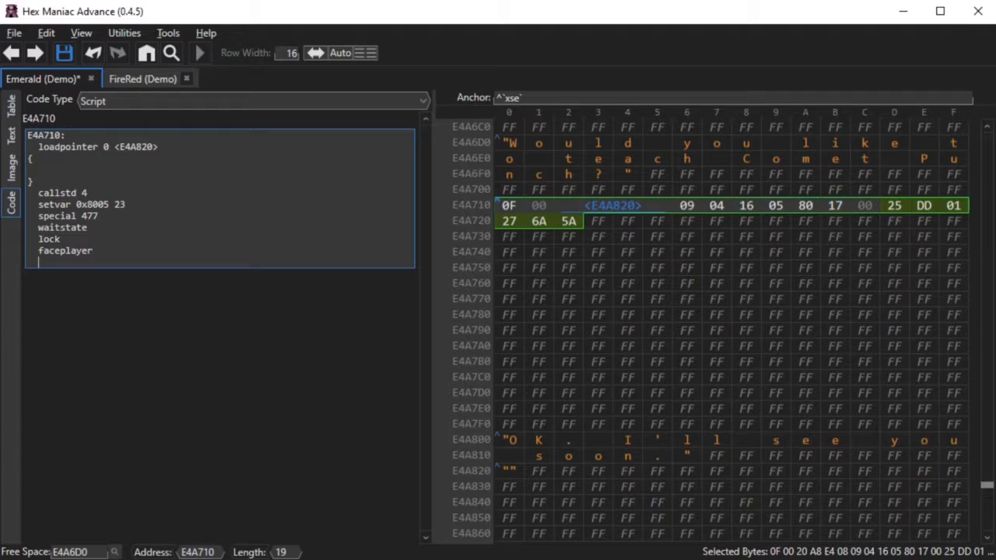
Continue the E4A710 script with compare 0x800d 0 and a conditional if1 = jump to <e4a770>
text(compare 0x800d)
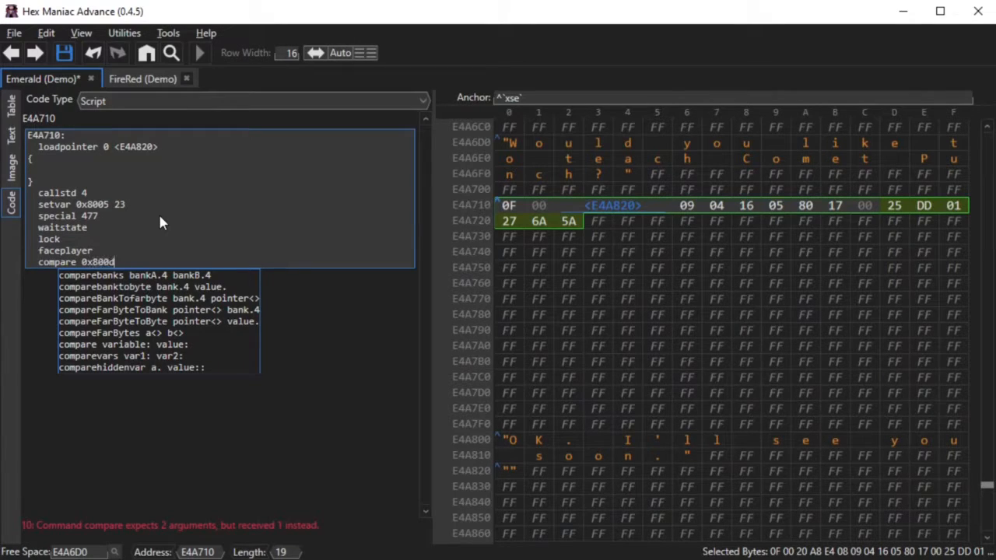
text( 0)
key(Return)
text(if1 )
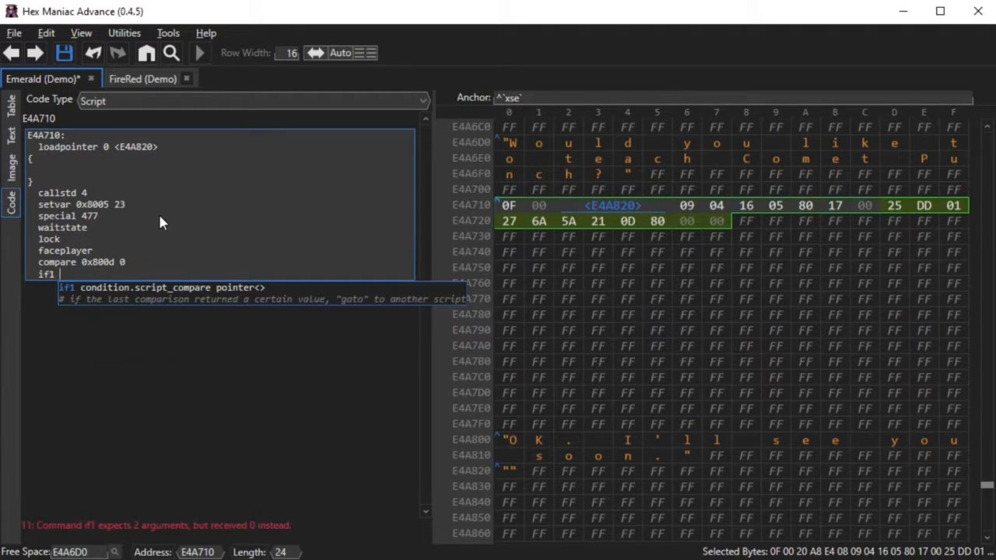
text(= )
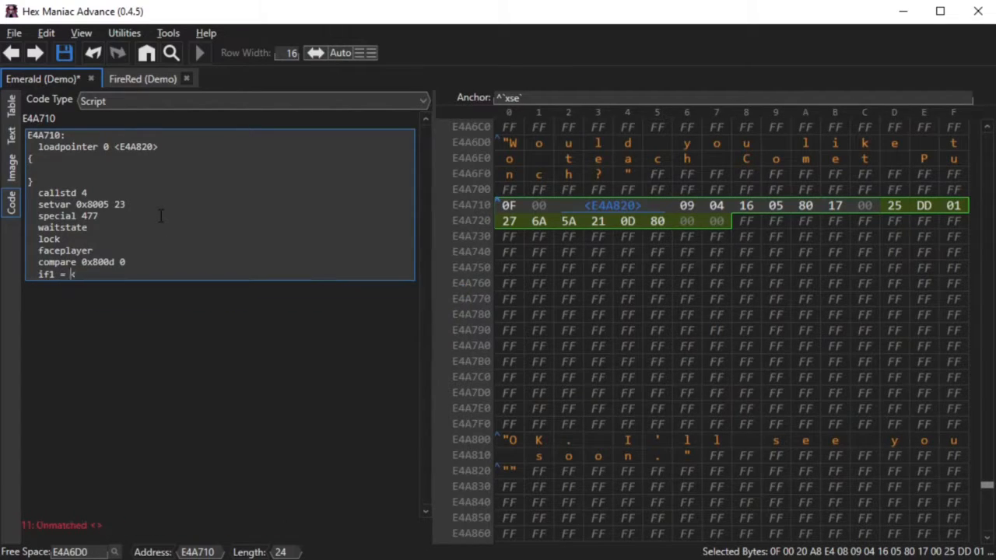
text(<e4a770>)
key(Return)
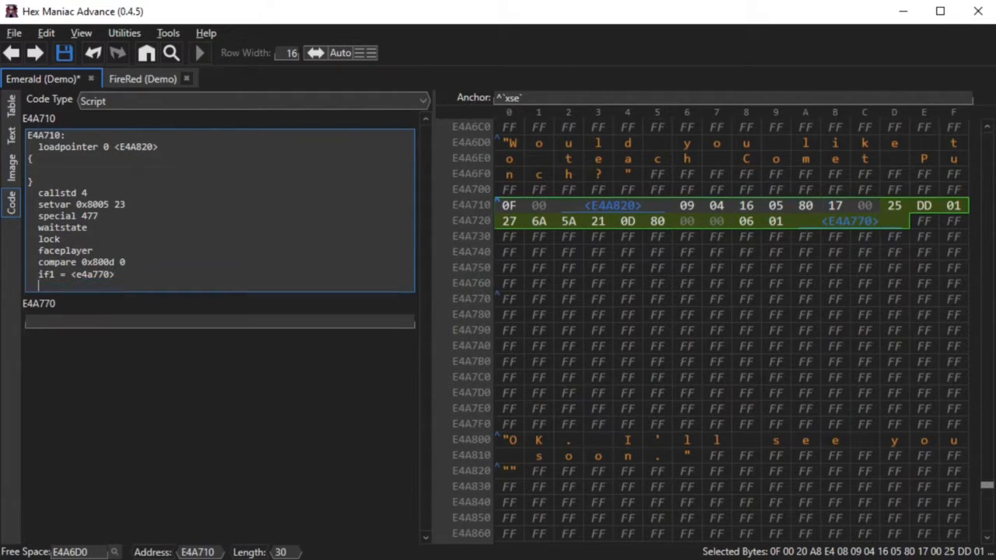
Finish the E4A710 script with loadpointer 0 <e4a870>, callstd 6, release and end
text(loadpointer )
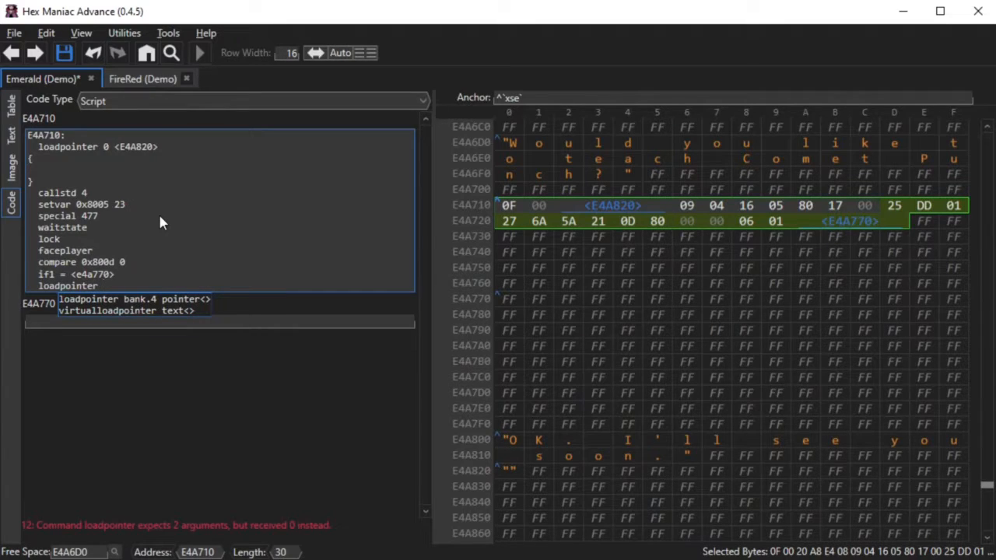
text(0 <e4a870>)
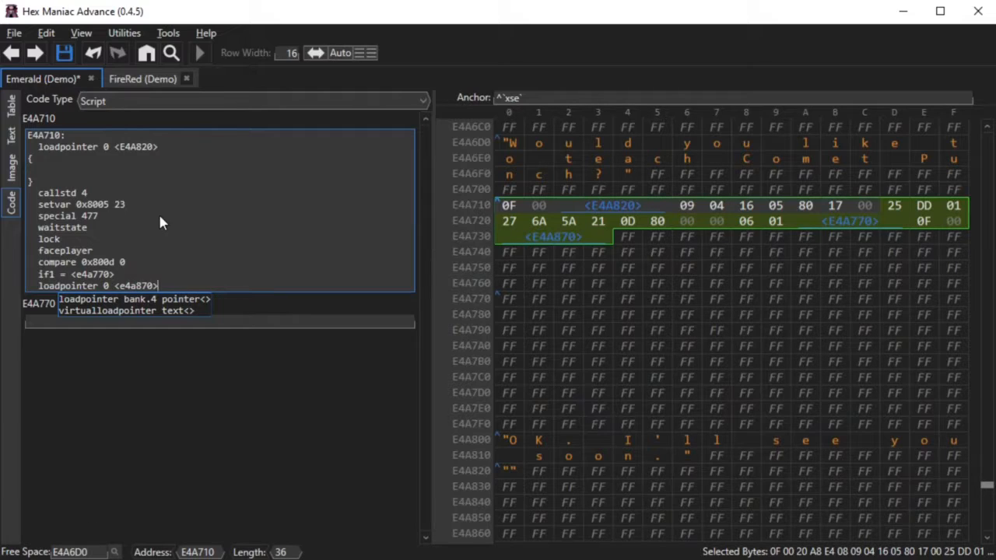
key(Return)
text(callstd 6)
key(Return)
text(release)
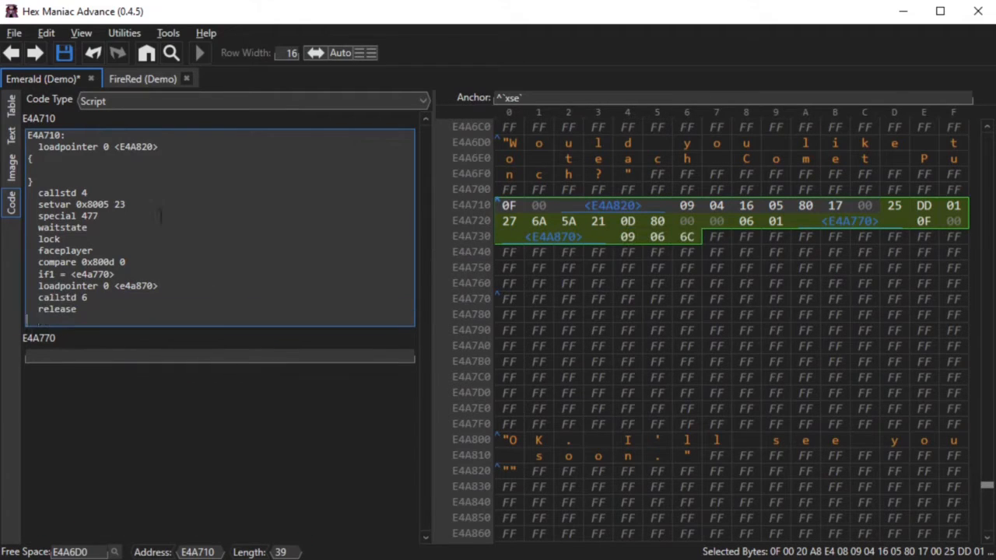
key(Return)
text(end)
Set the text at E4A820 to "OK! Who wants to learn Comet Punch?"
click(514, 472)
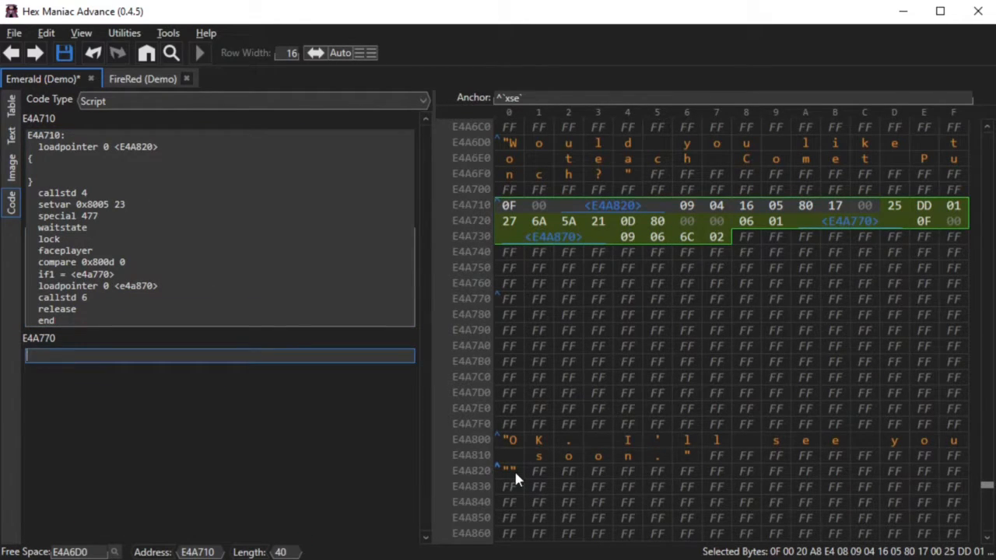
click(147, 208)
text(OK! )
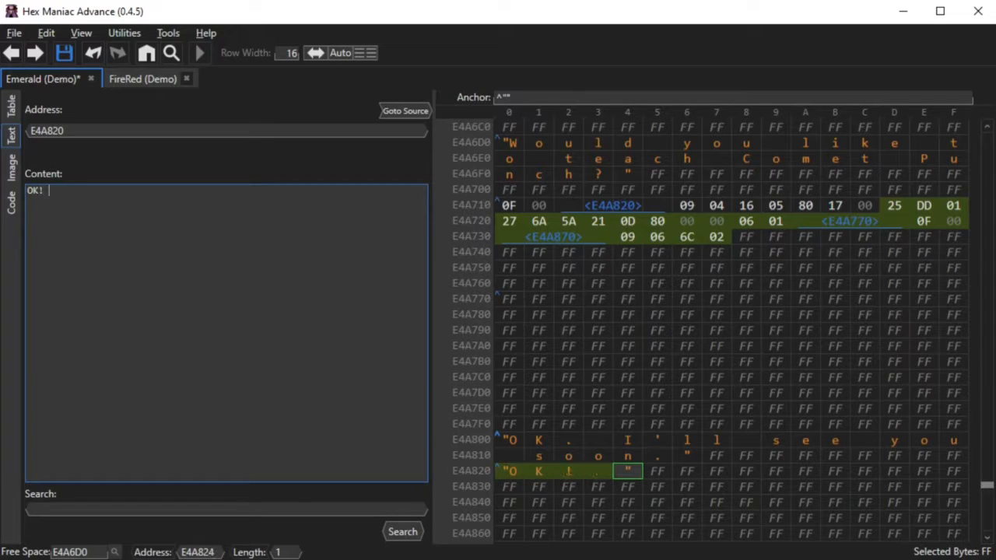
text(Who wants to learn )
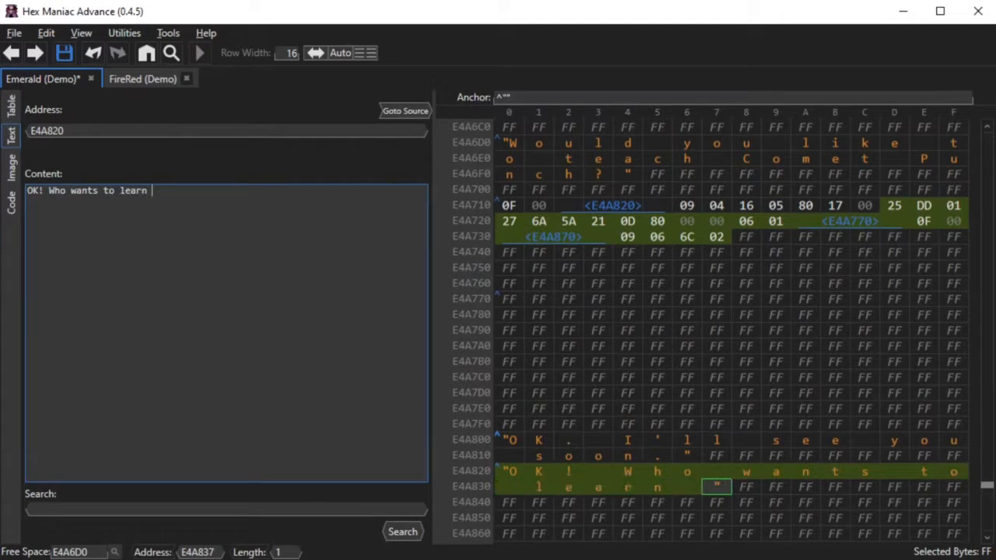
text(Comet Punch?)
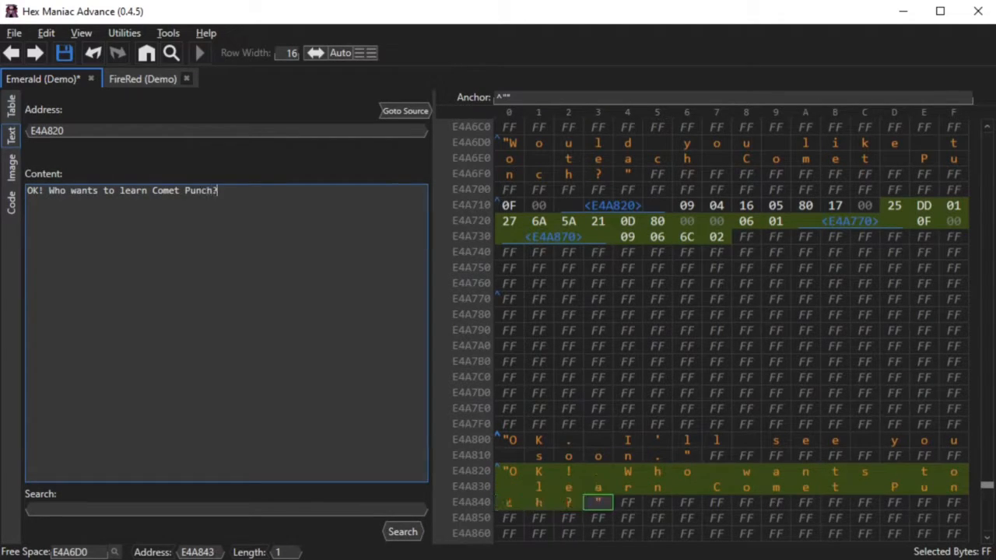
Set the empty text at E4A870 to "Have fun!"
scroll(645, 350, down, 3)
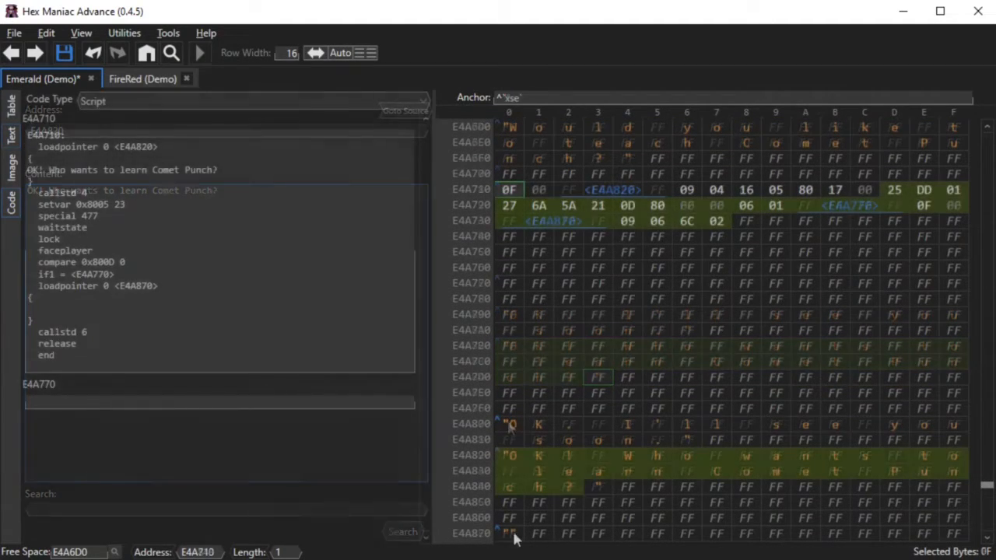
double_click(511, 535)
click(288, 333)
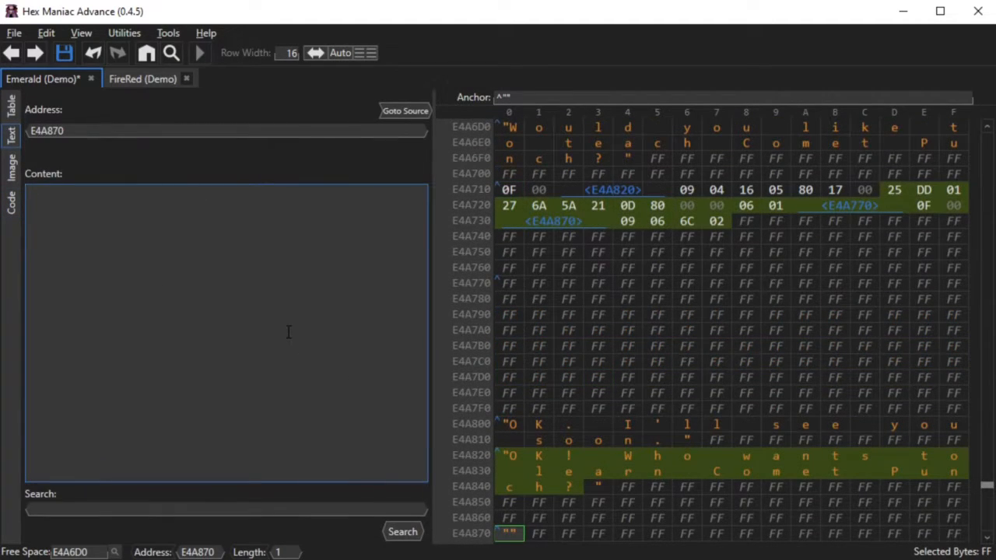
text(Have fun!)
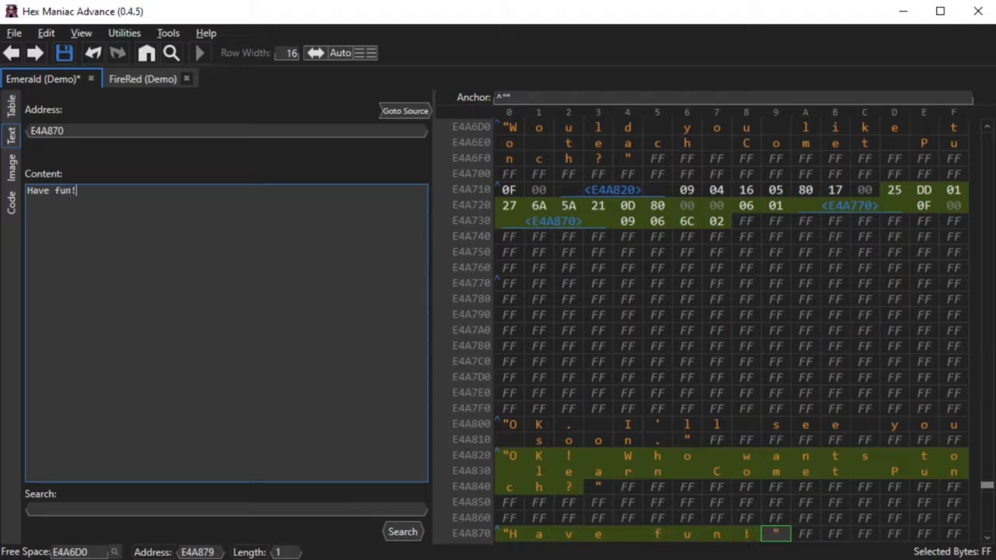
Write the E4A770 branch script with loadpointer 0 <e4a880>, callstd 6, release and end
click(508, 190)
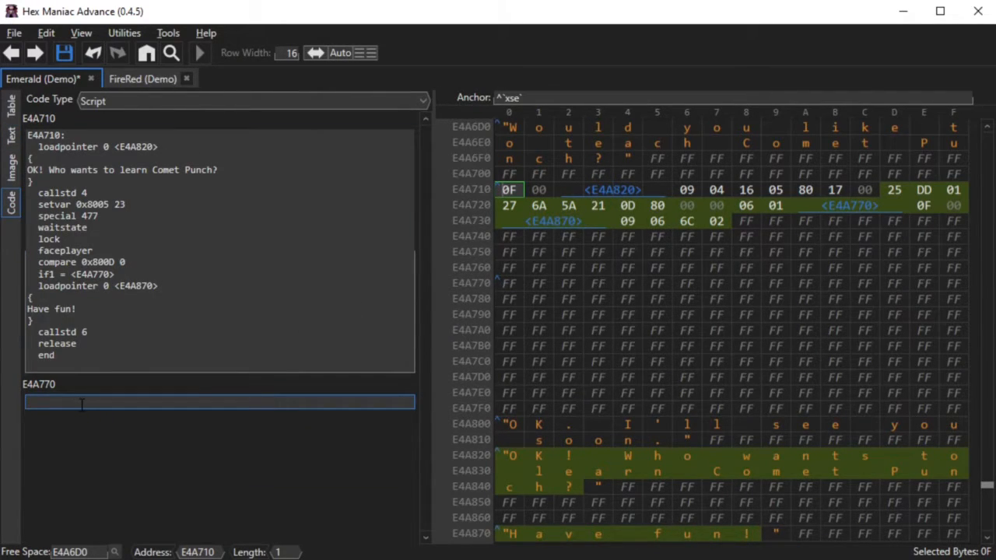
text(loadpointer 0 <e)
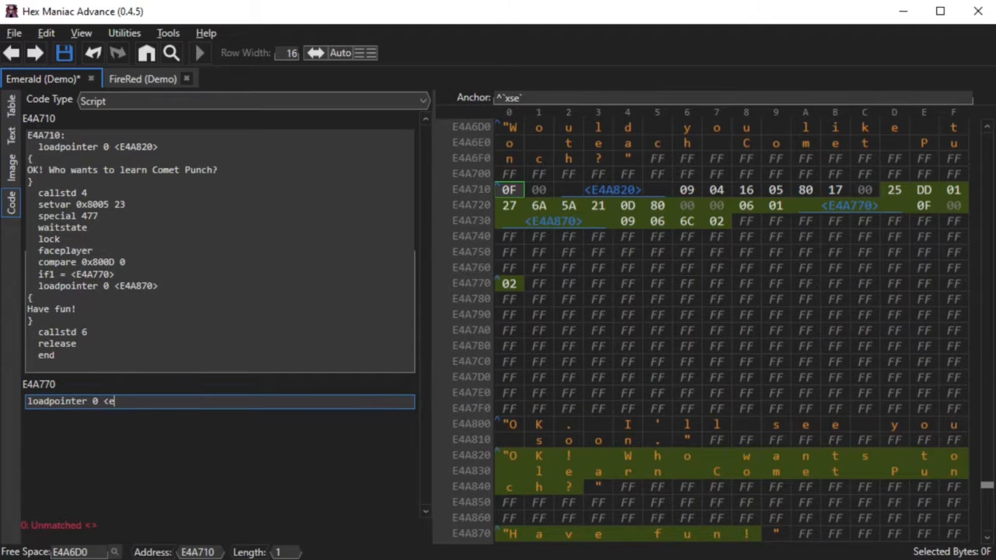
text(4a880>)
key(Return)
text(callstd 6)
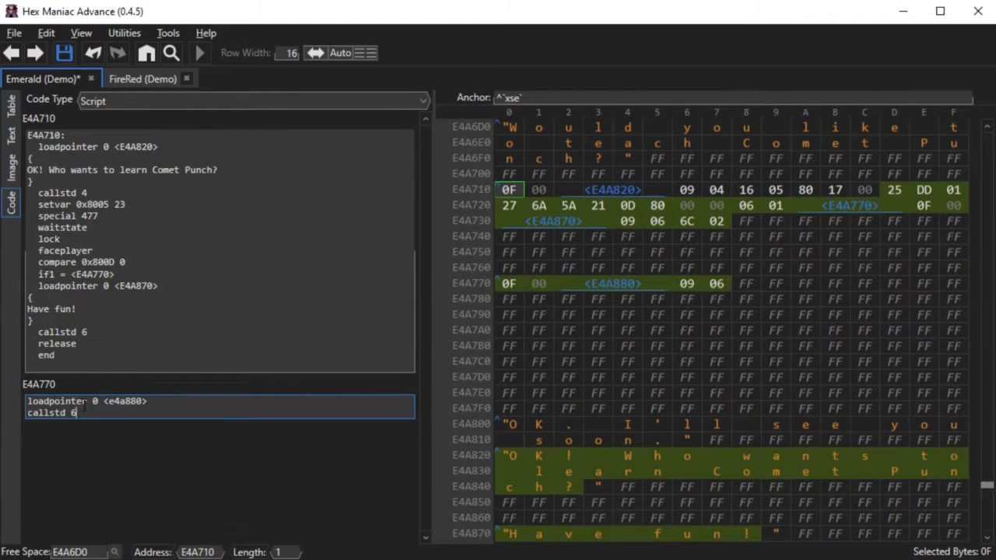
key(Return)
text(release)
key(Return)
text(end)
Set the text at E4A880 to "What? You don't like Comet punch anymore?" and save the ROM
scroll(519, 314, down, 1)
scroll(513, 389, down, 1)
click(504, 484)
click(155, 256)
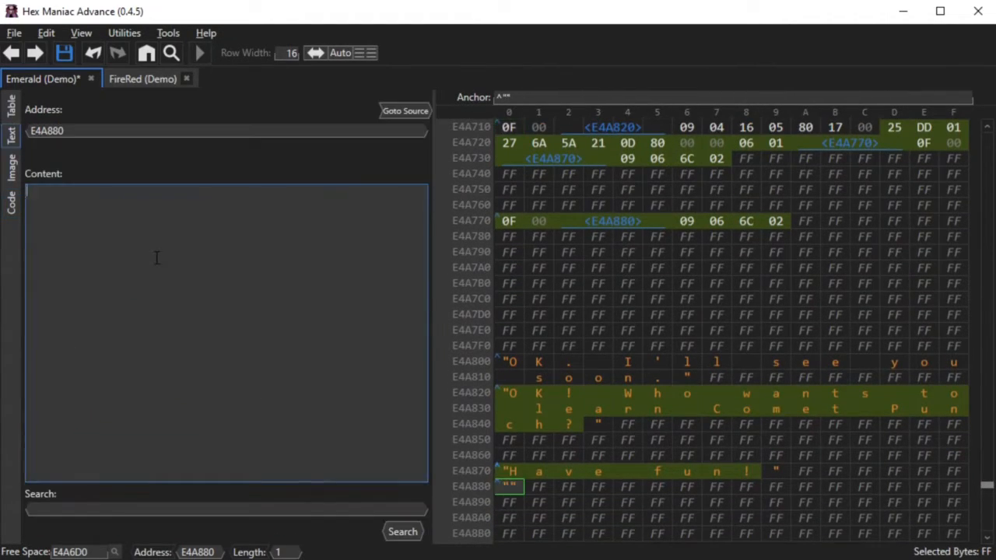
text(What? You don't like Comet p)
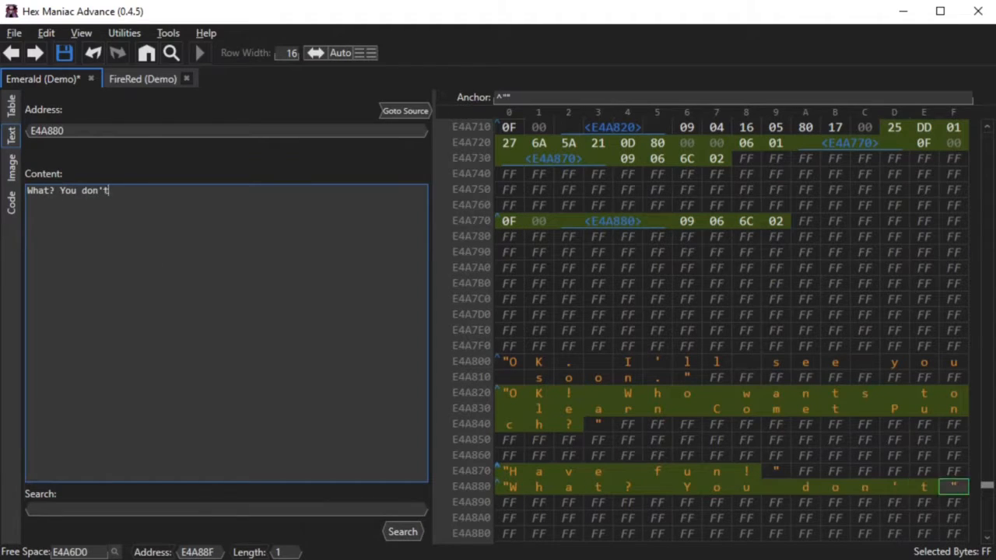
text(unch anymore?)
key(ctrl+s)
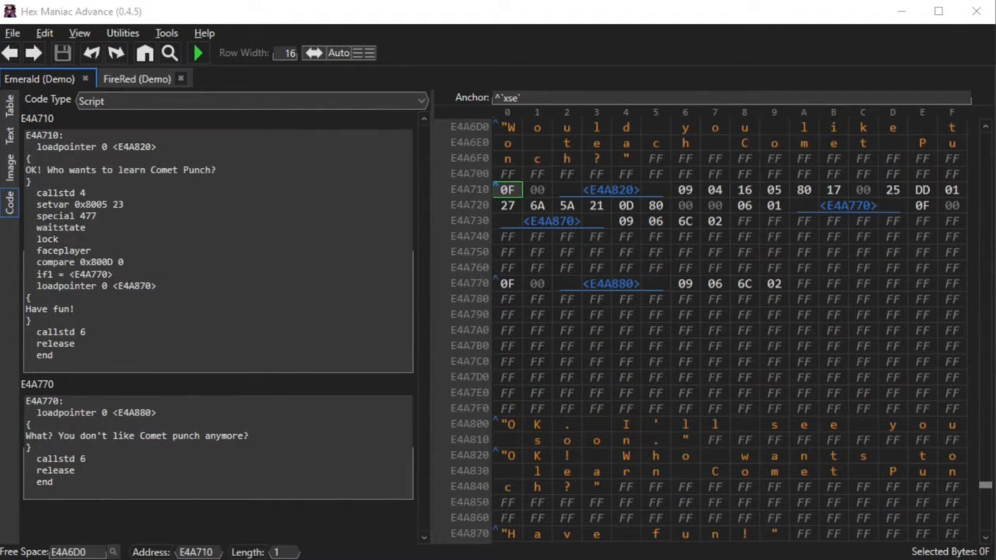
Set the setvar 0x8005 value in the E4A710 script to 30
click(181, 268)
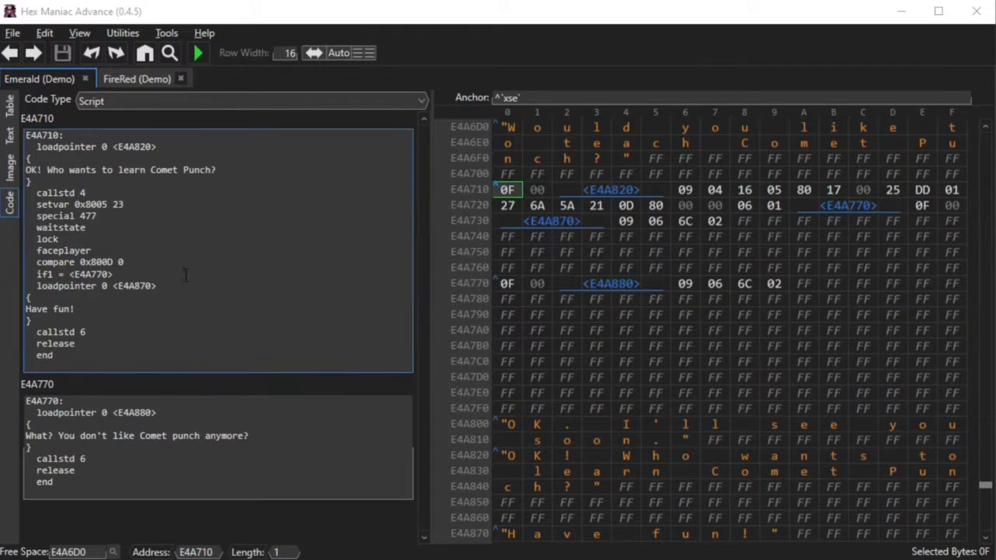
key(BackSpace)
key(BackSpace)
text(30)
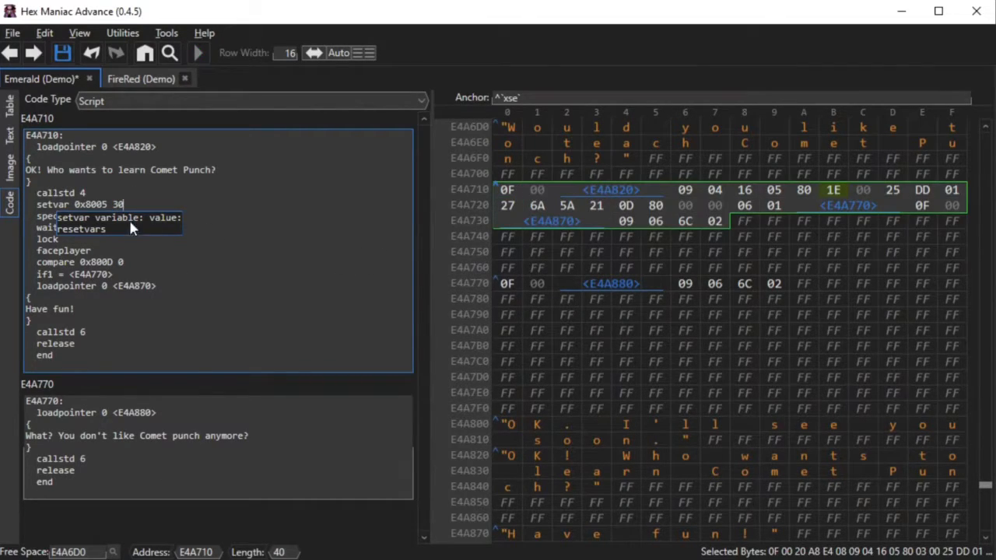
Go to the moves.tutors table and check the index of the Comet Punch entry
key(ctrl+g)
key(Return)
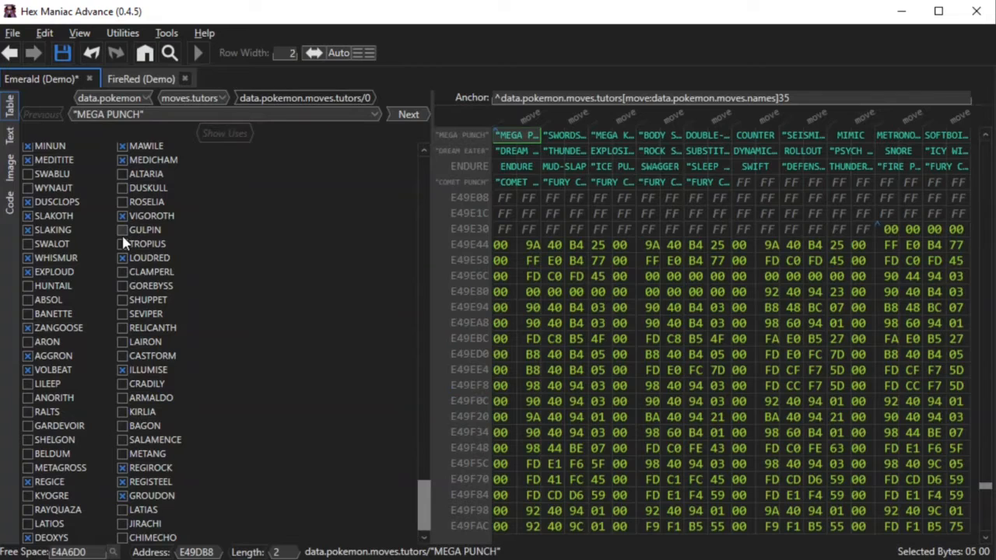
click(514, 186)
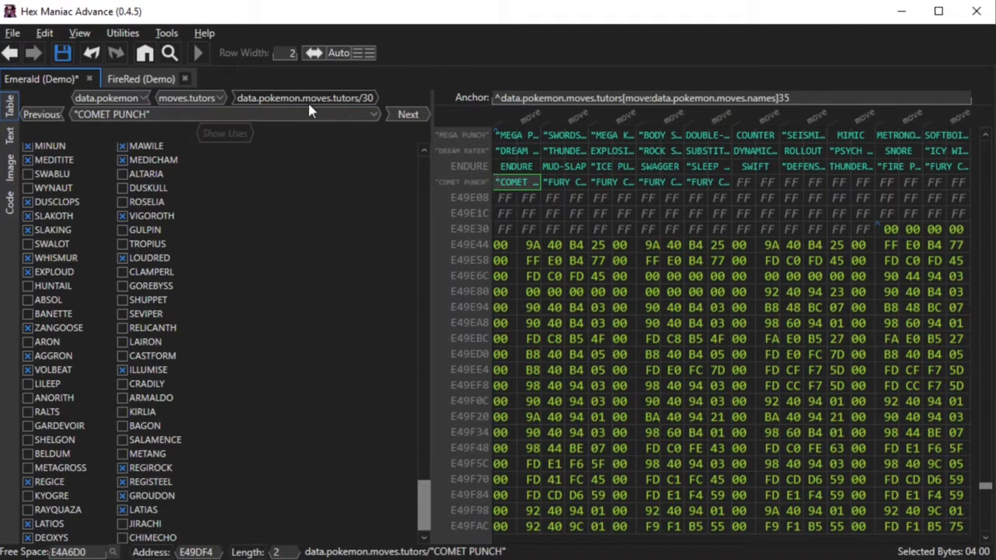
Run the Emerald ROM in mGBA, talk to the Comet Punch tutor and decline the offer
key(F5)
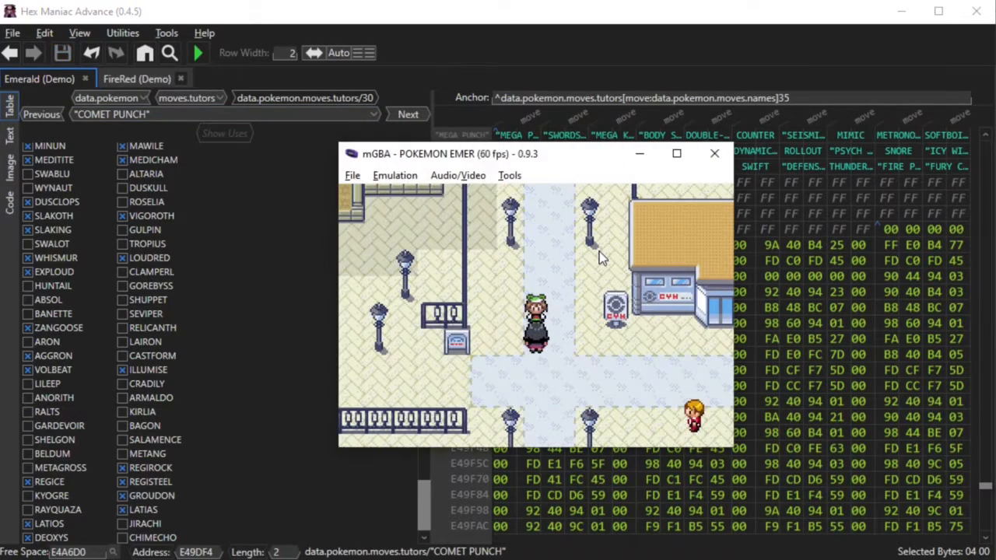
key(Left)
key(Down)
key(Right)
key(x)
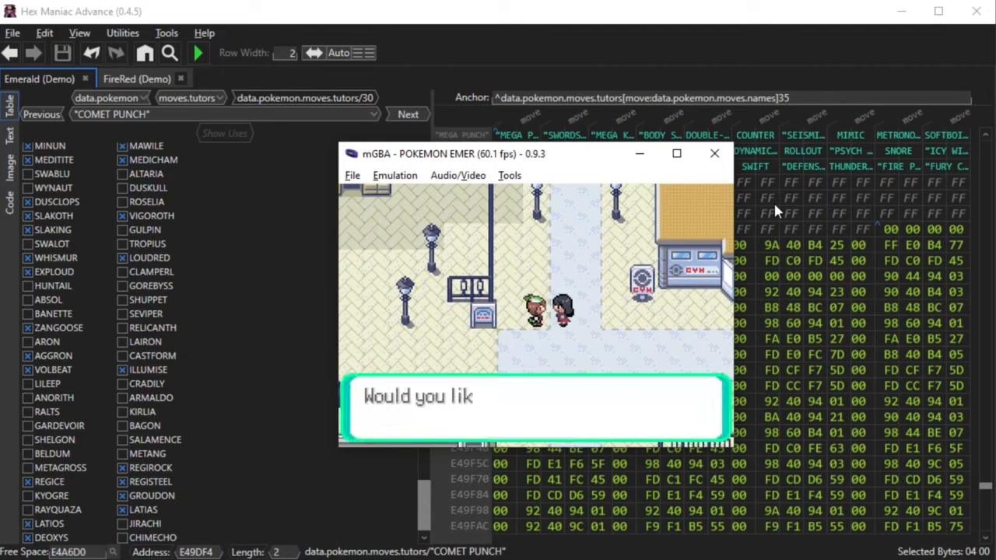
key(Down)
key(x)
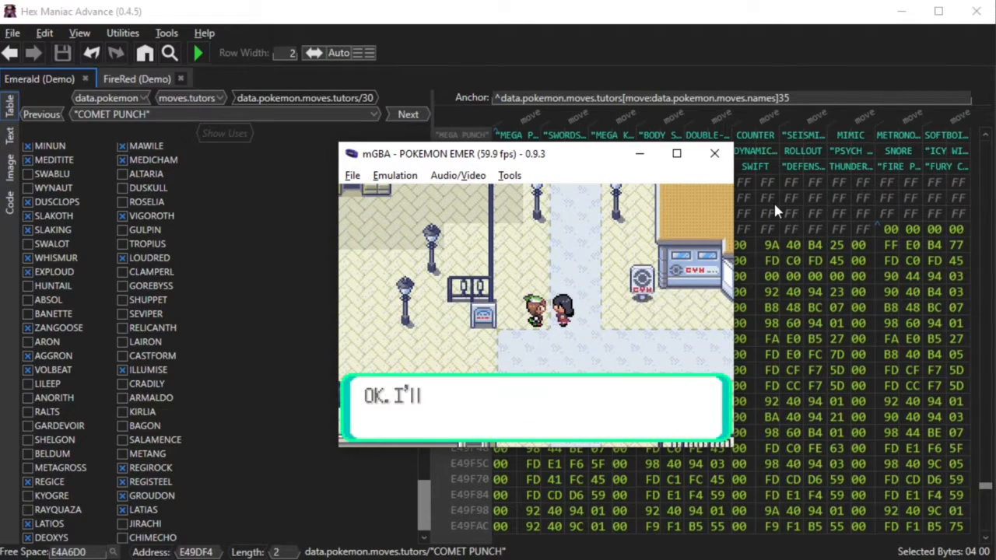
key(x)
Talk to the tutor again, accept the offer and teach Comet Punch to Marill, replacing a known move
key(x)
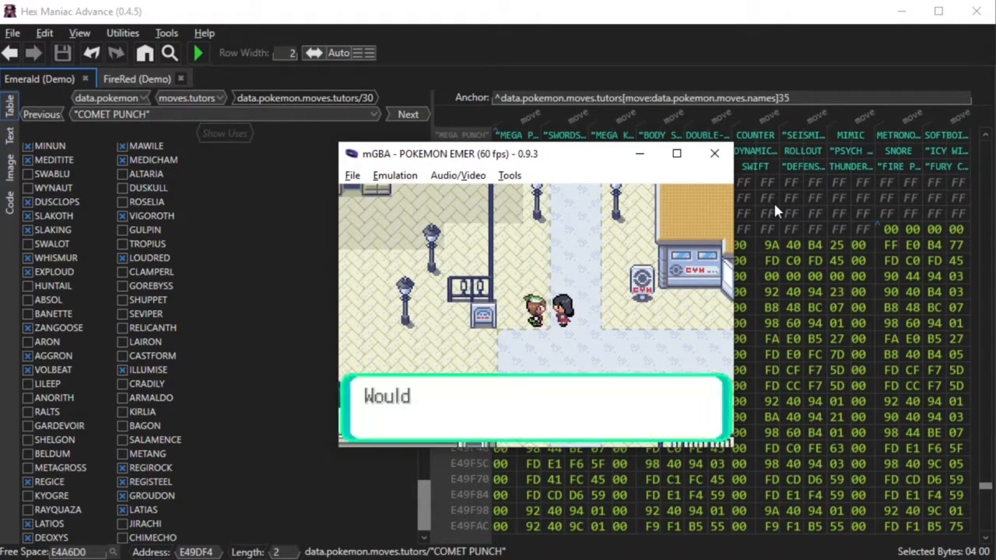
key(x)
key(x)
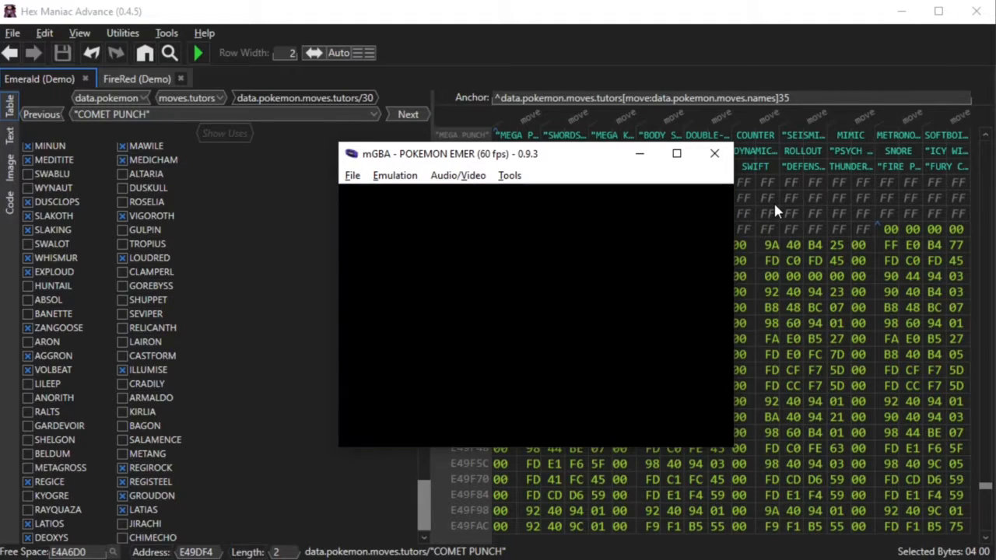
key(x)
key(x)
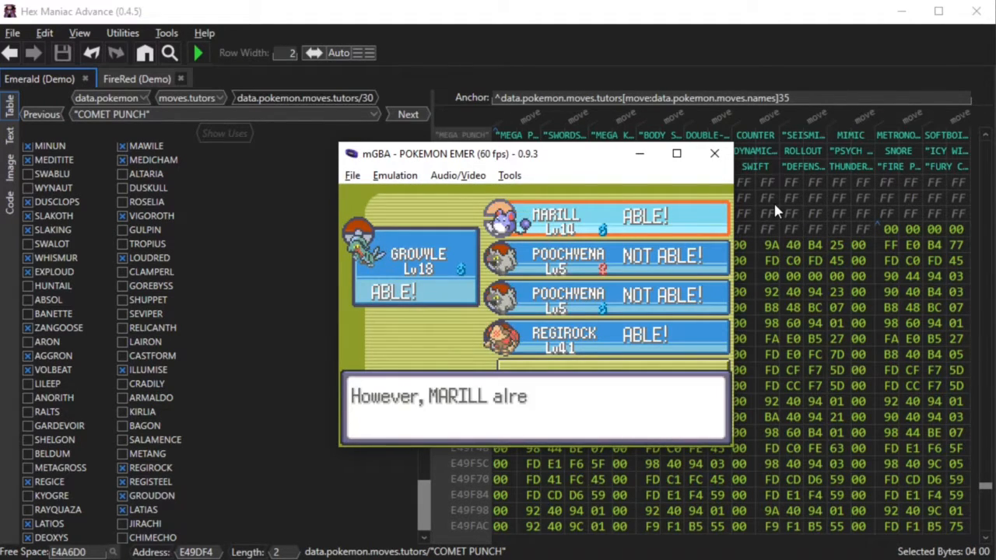
key(x)
key(x)
key(x)
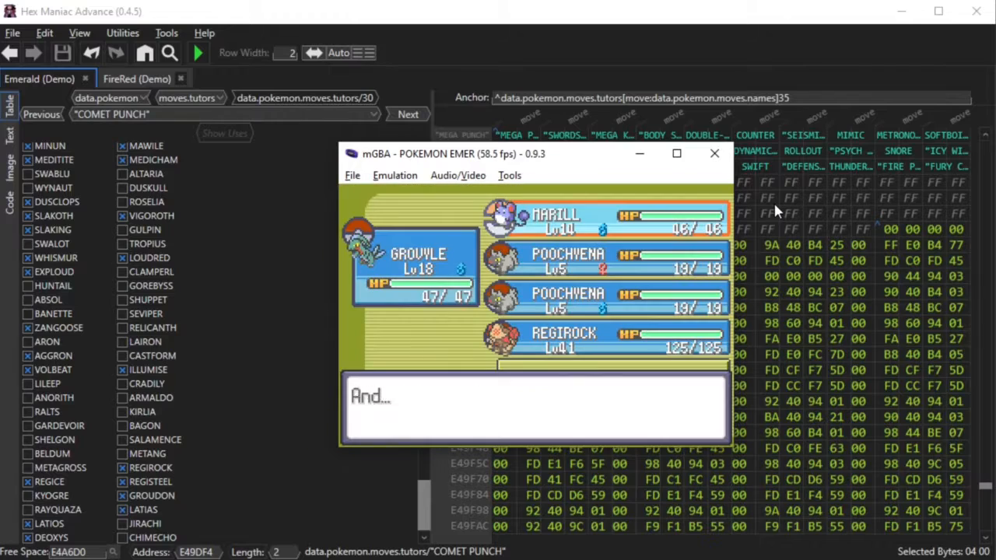
key(x)
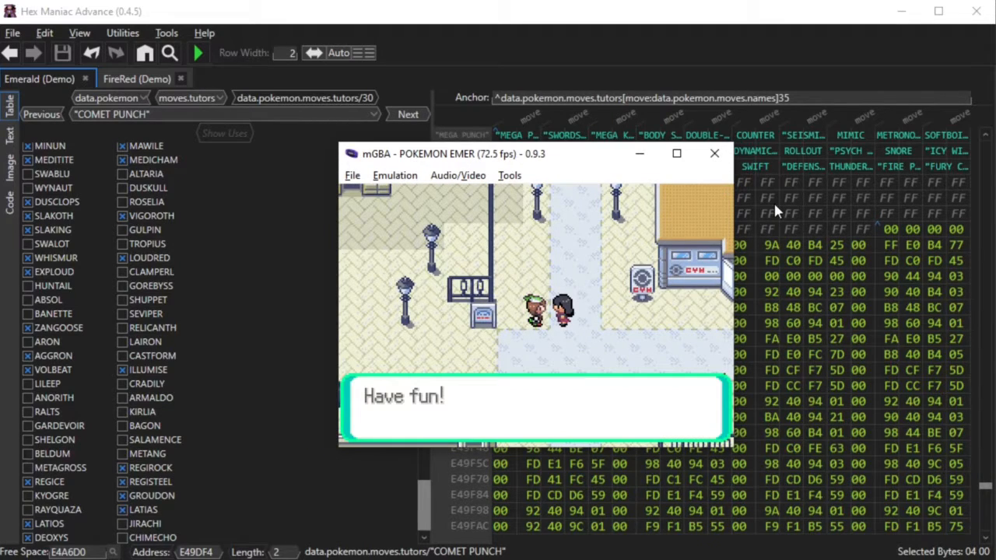
key(x)
Talk to the tutor again, choose Grovyle for Comet Punch, and back out of replacing a move to test the cancellation dialogue
key(x)
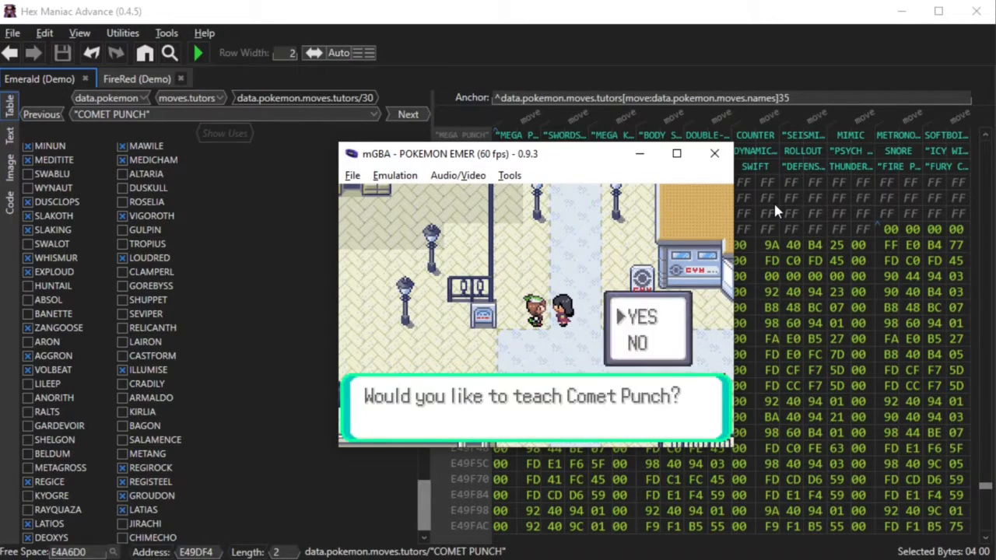
key(x)
key(x)
key(x)
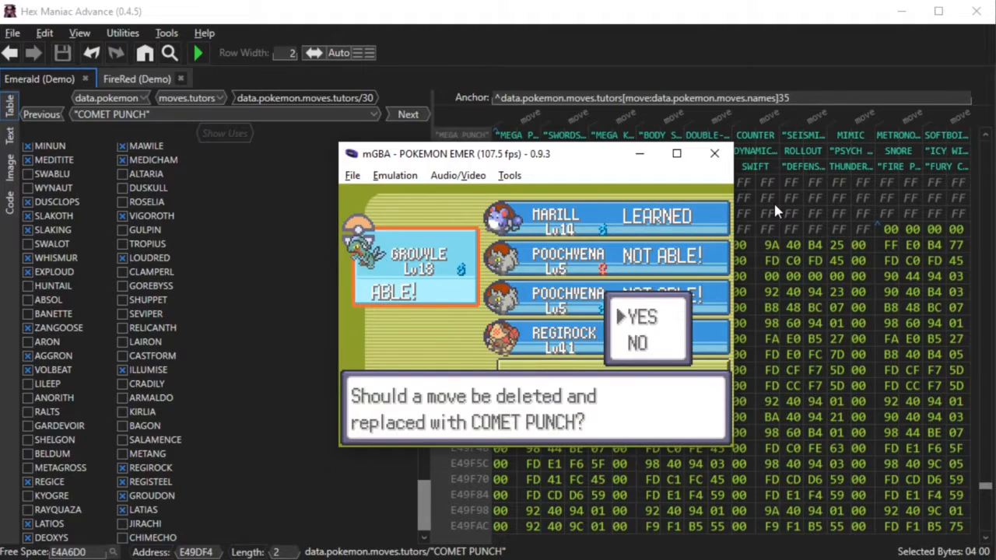
key(x)
key(z)
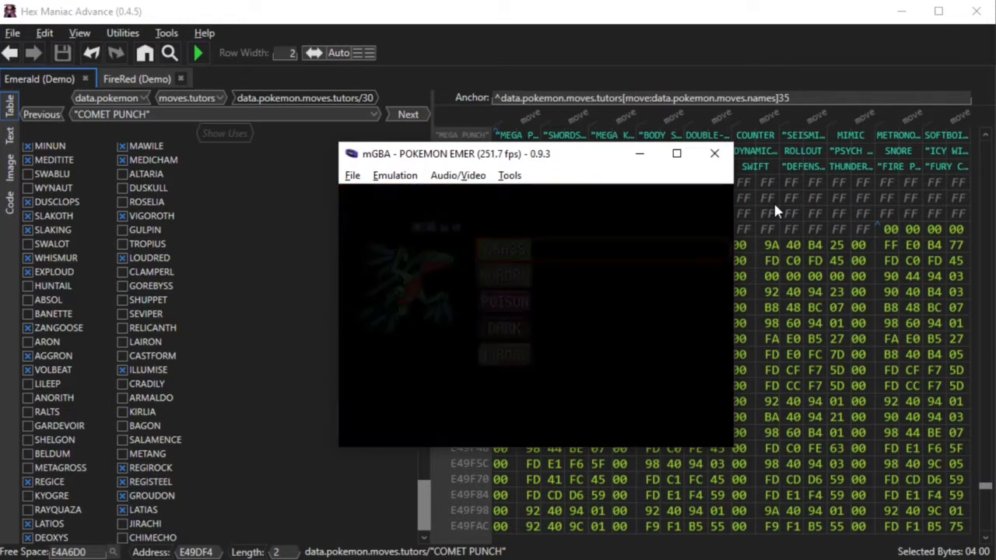
key(x)
key(x)
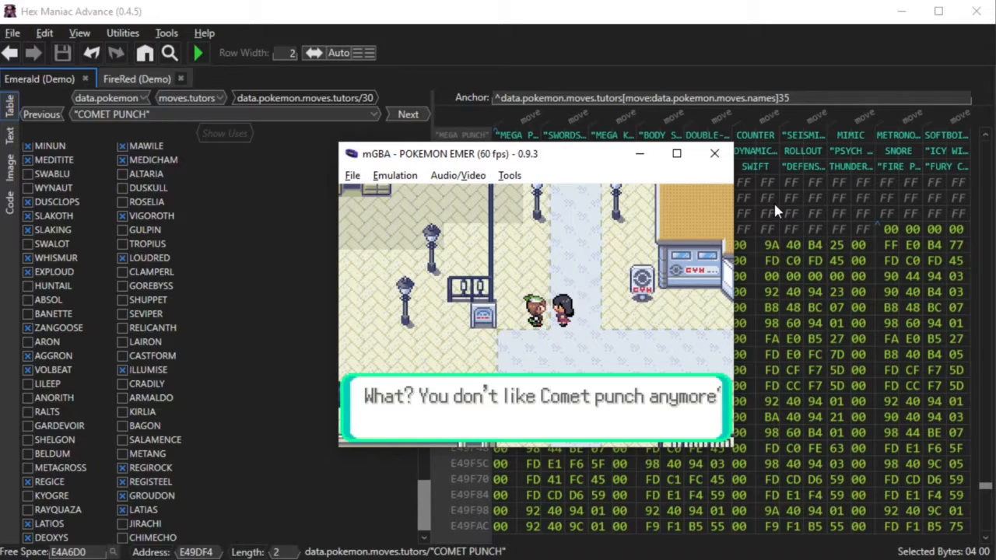
key(x)
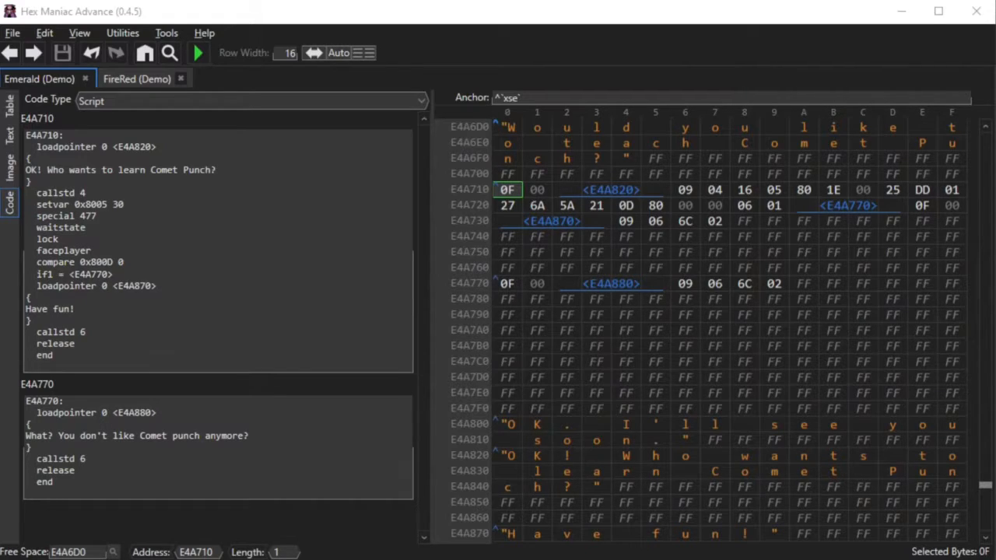
Review the first loadpointer's text address and the setvar 0x8005 value in the E4A710 script
drag(113, 146, 157, 146)
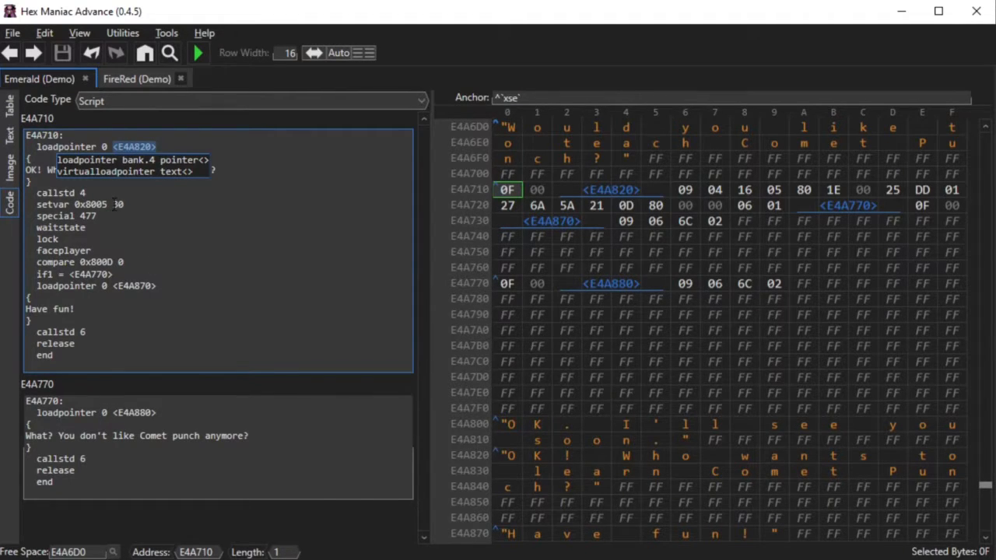
drag(114, 203, 124, 204)
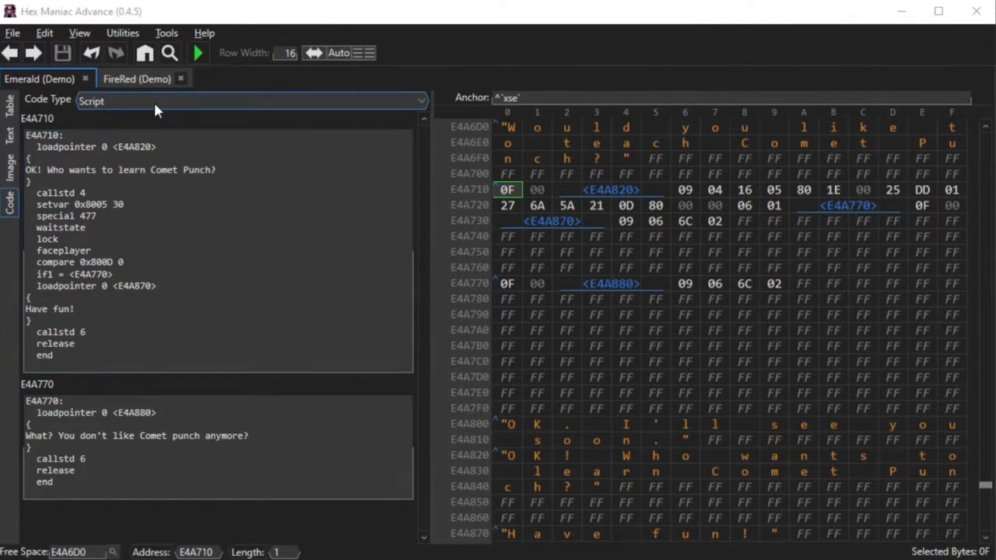
Switch to the FireRed ROM, go to its moves.tutors table and select the Swords Dance entry
click(146, 81)
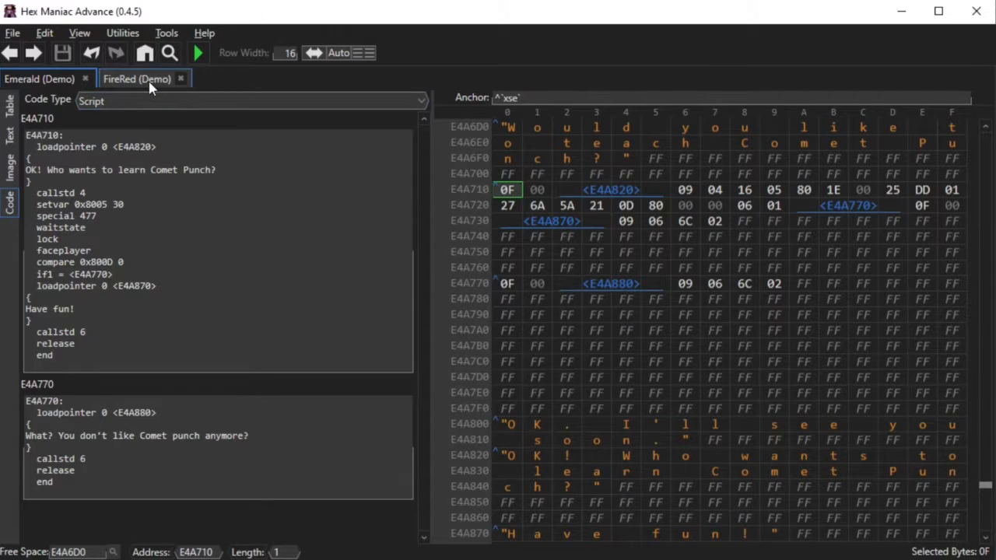
key(ctrl+g)
text(m)
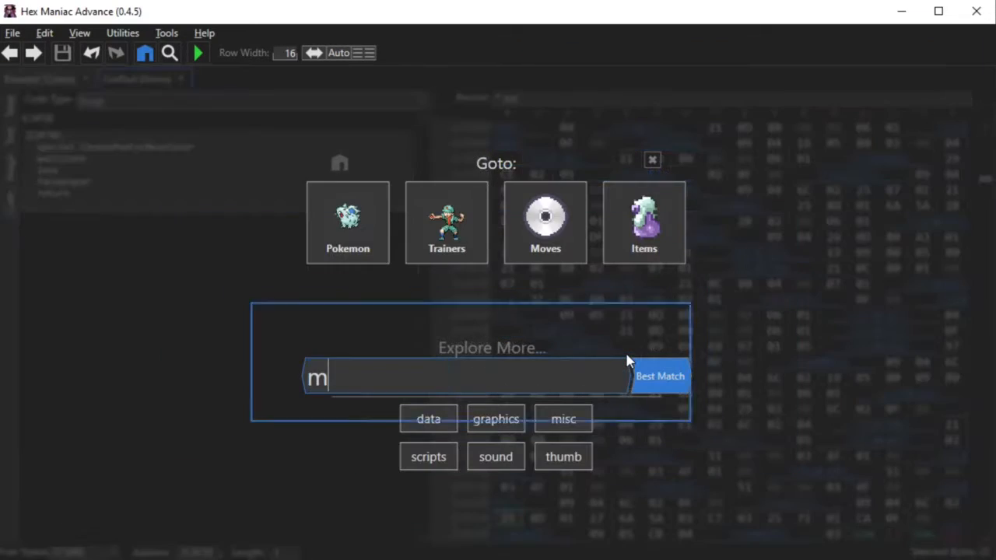
text(oves.tutors)
key(Return)
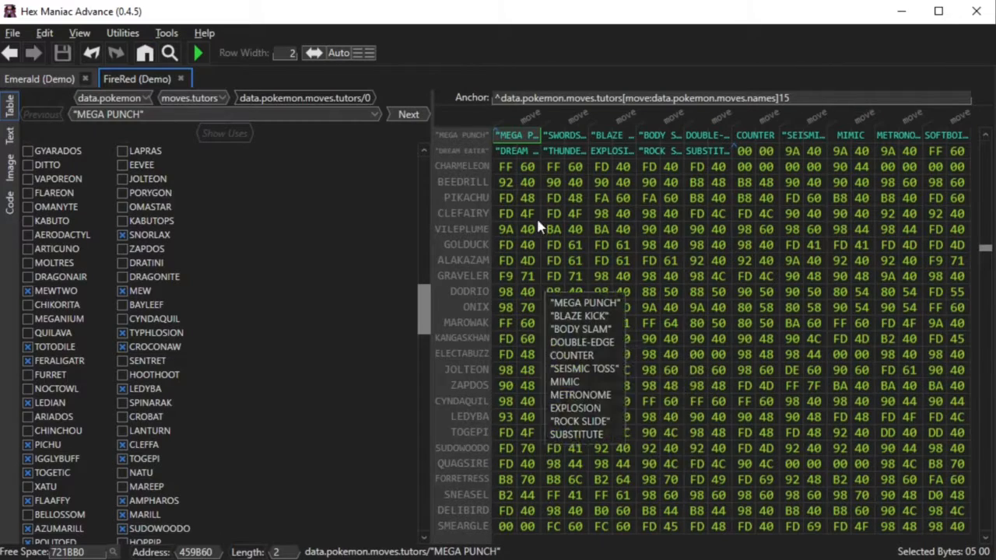
click(565, 136)
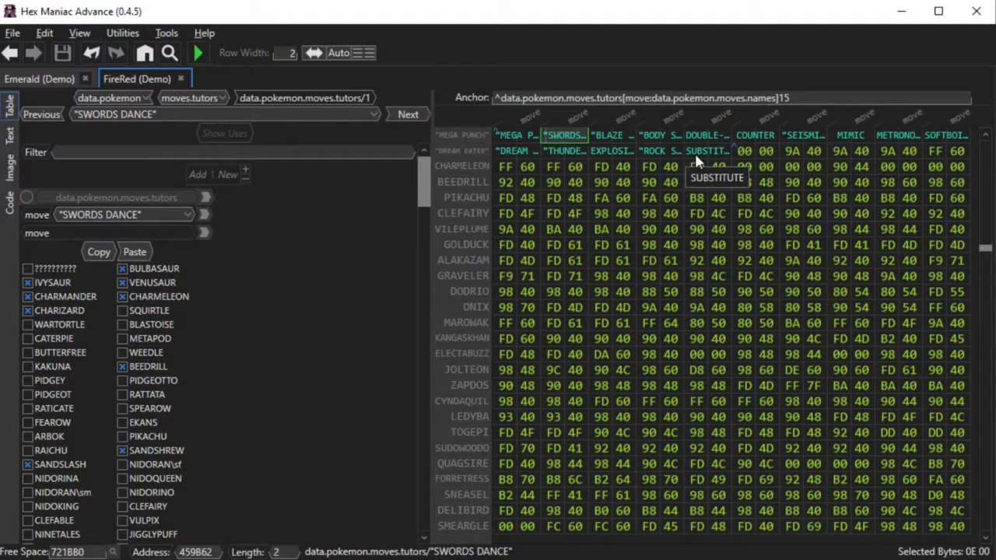
Run the Make Tutors Expandable utility on the FireRed ROM
click(123, 33)
mouse_move(128, 75)
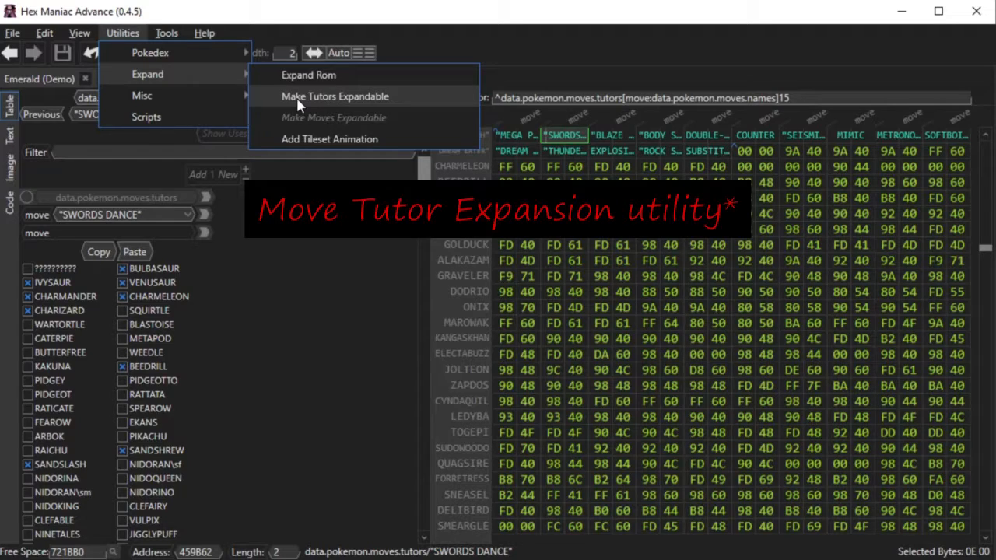
click(335, 97)
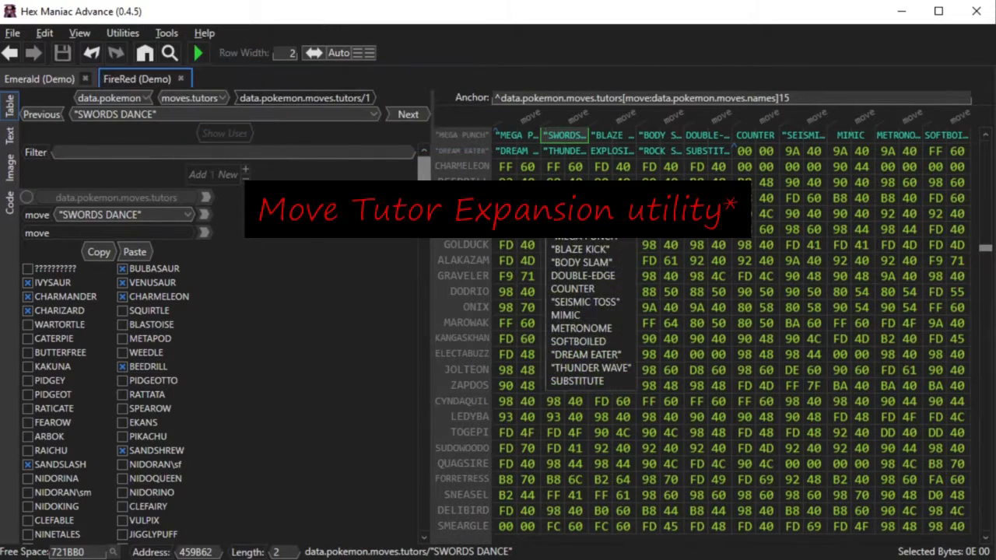